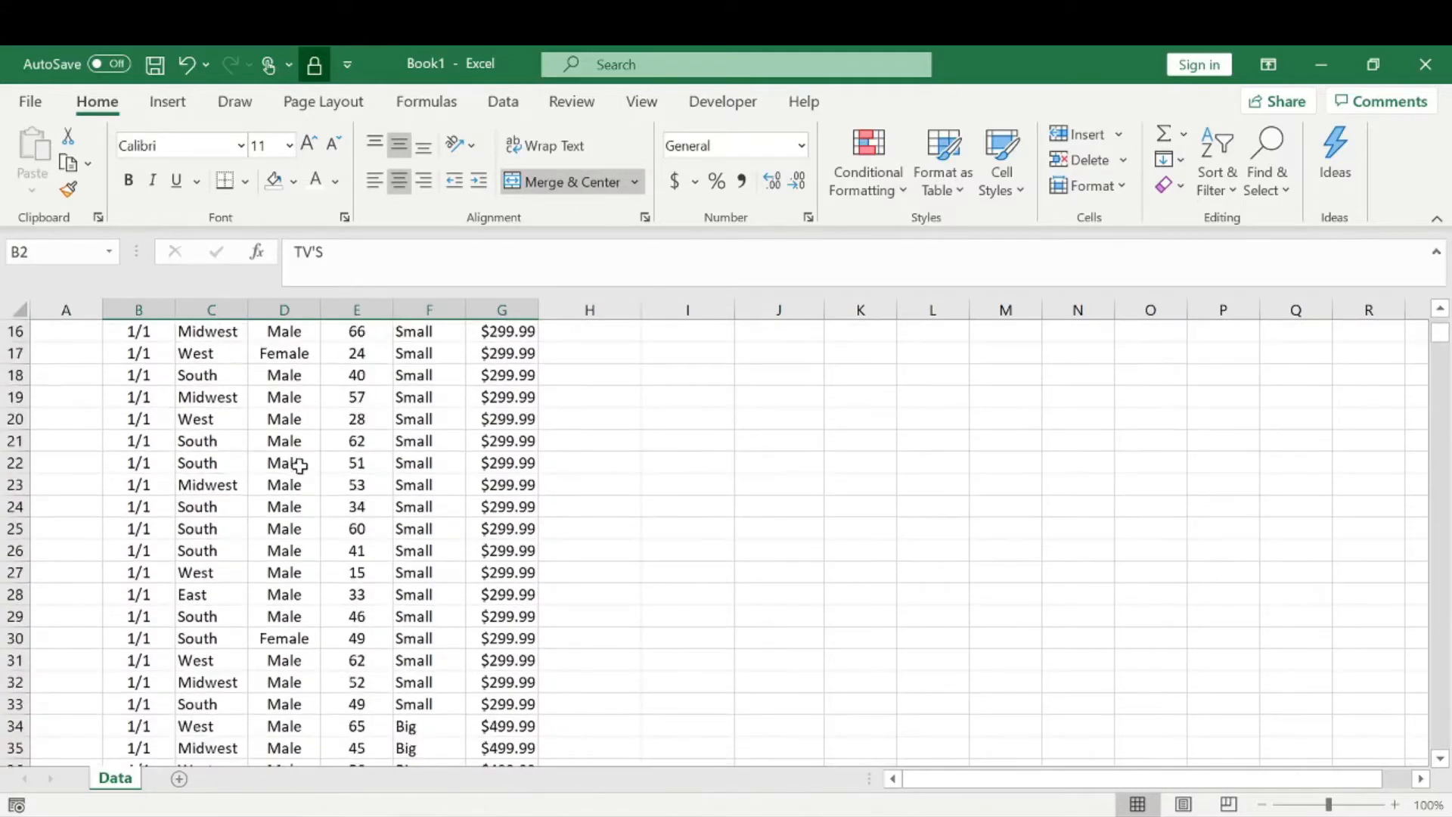
- Examine the extent of the TV sales table's Gender column and the entries in its Date and Region columns
scroll(295, 477, "up", 7)
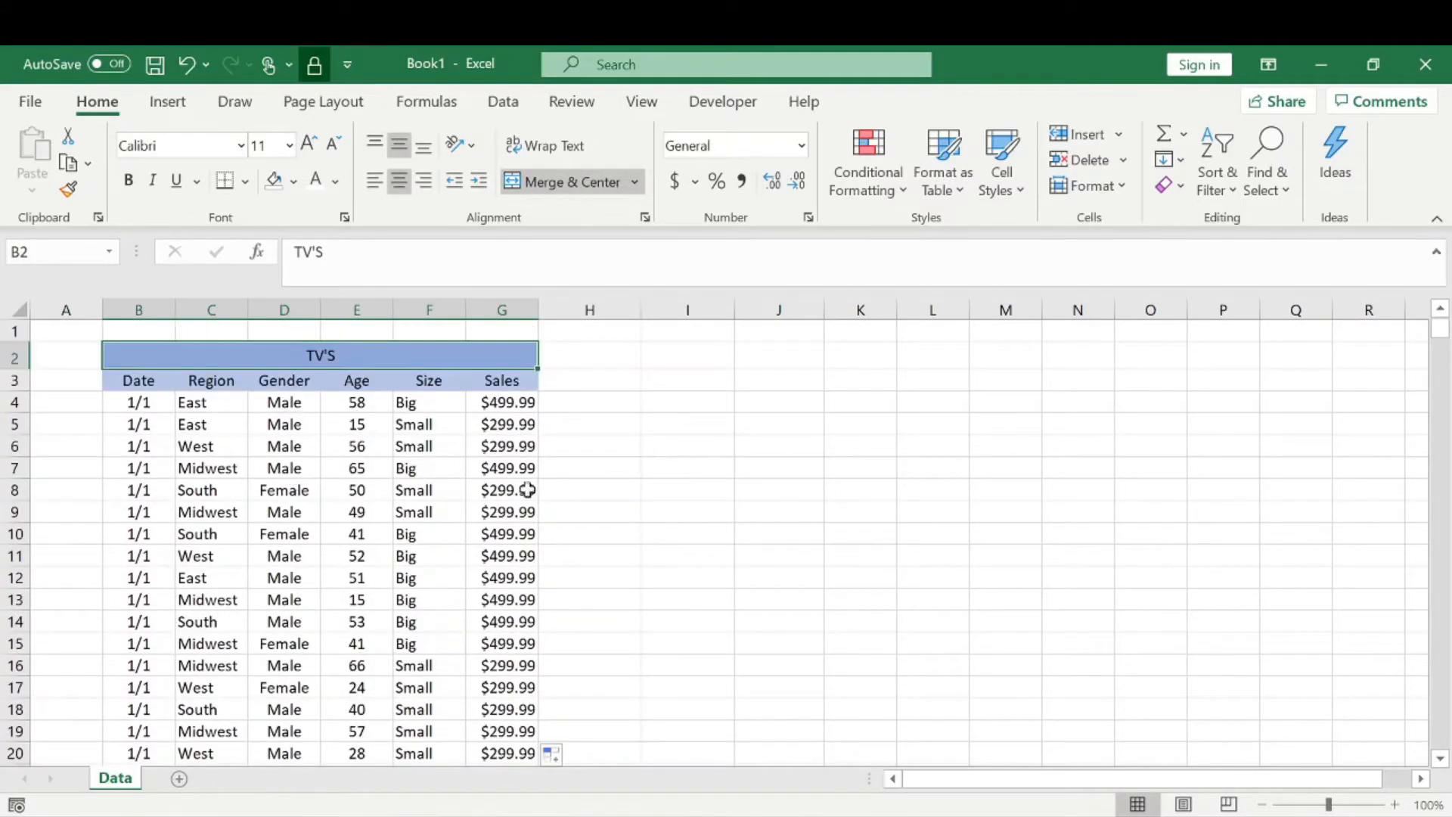
left_click(267, 384)
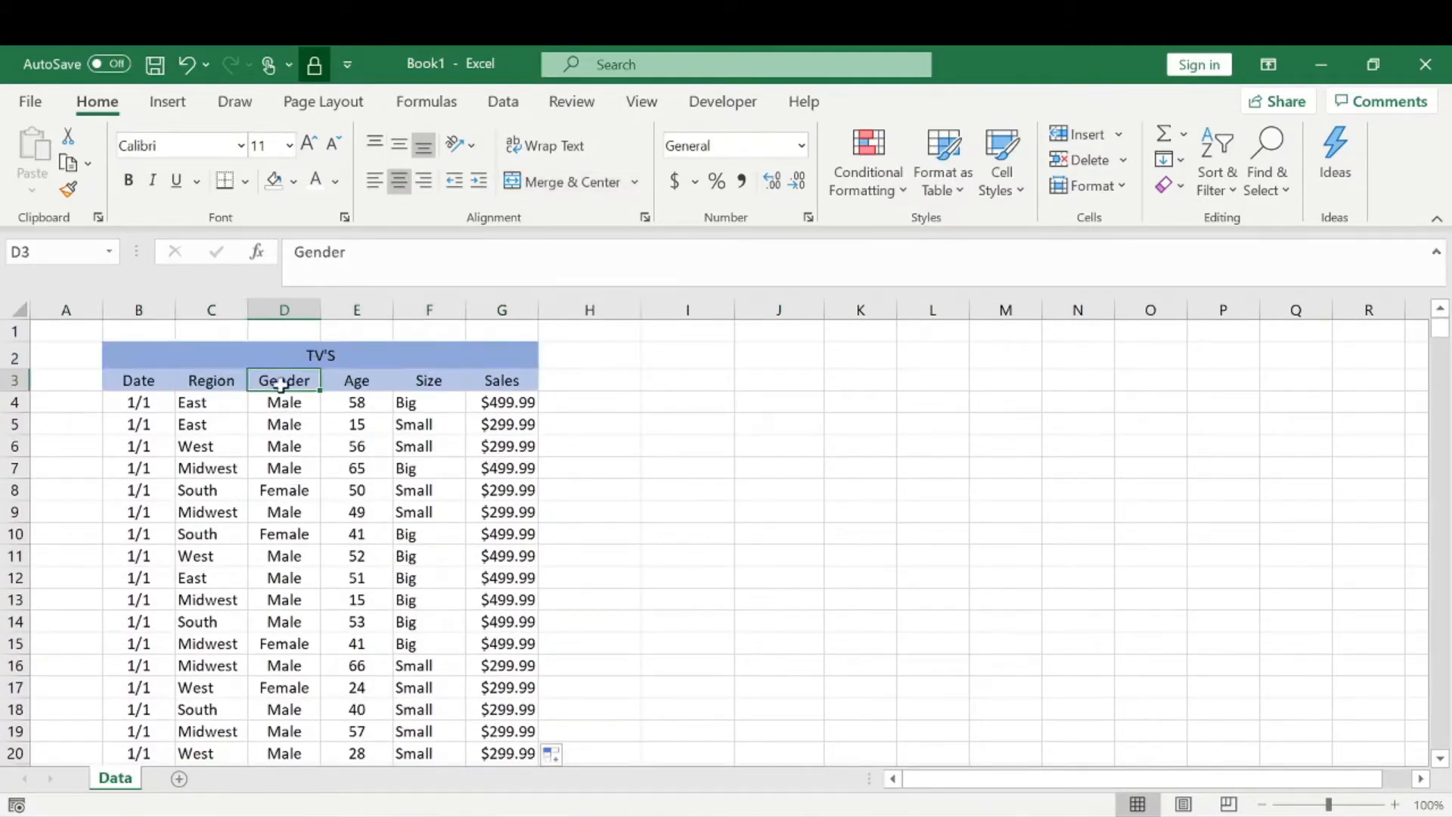
key("ctrl+shift+Down")
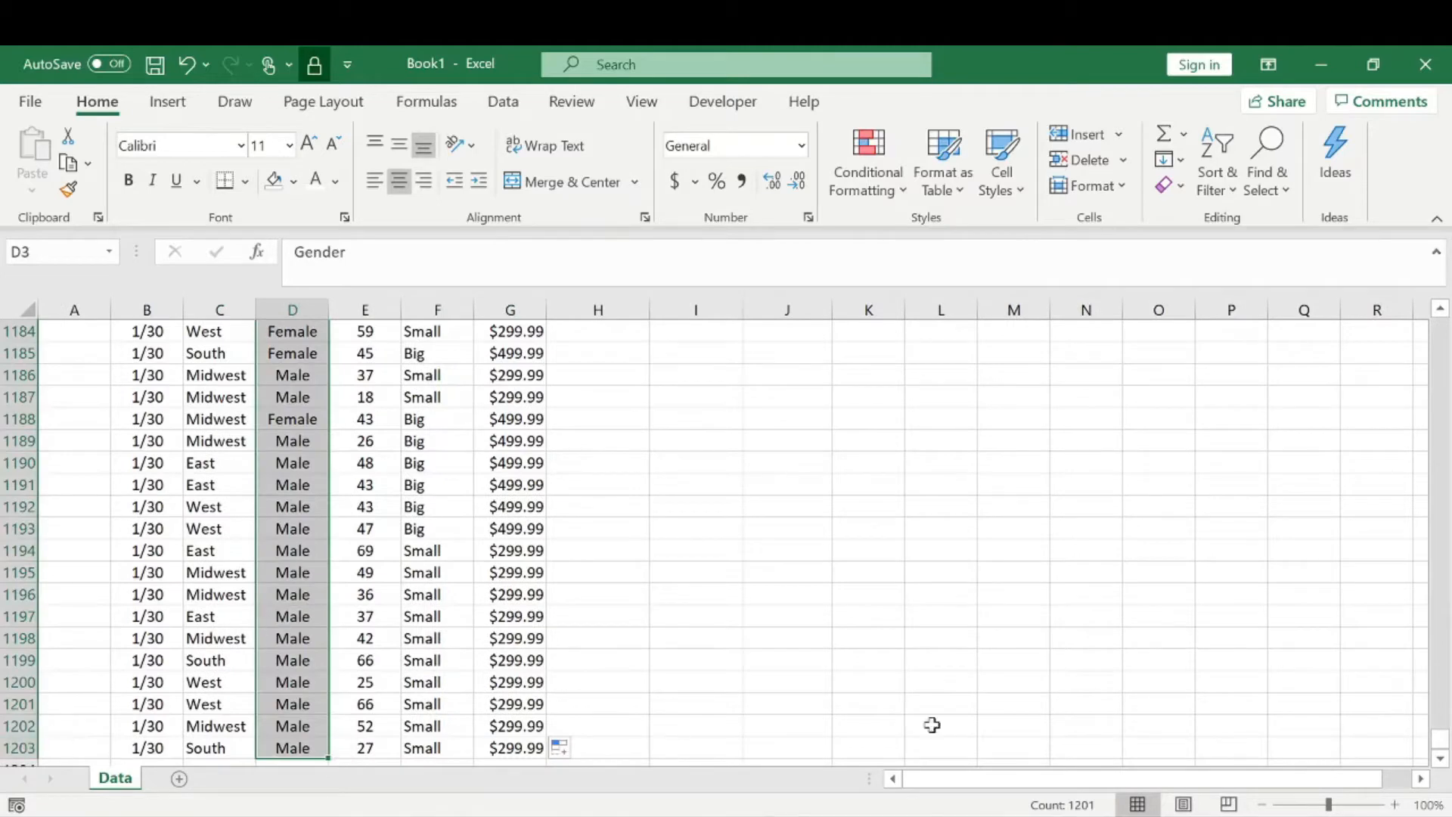
left_click_drag(1439, 749, 1393, 286)
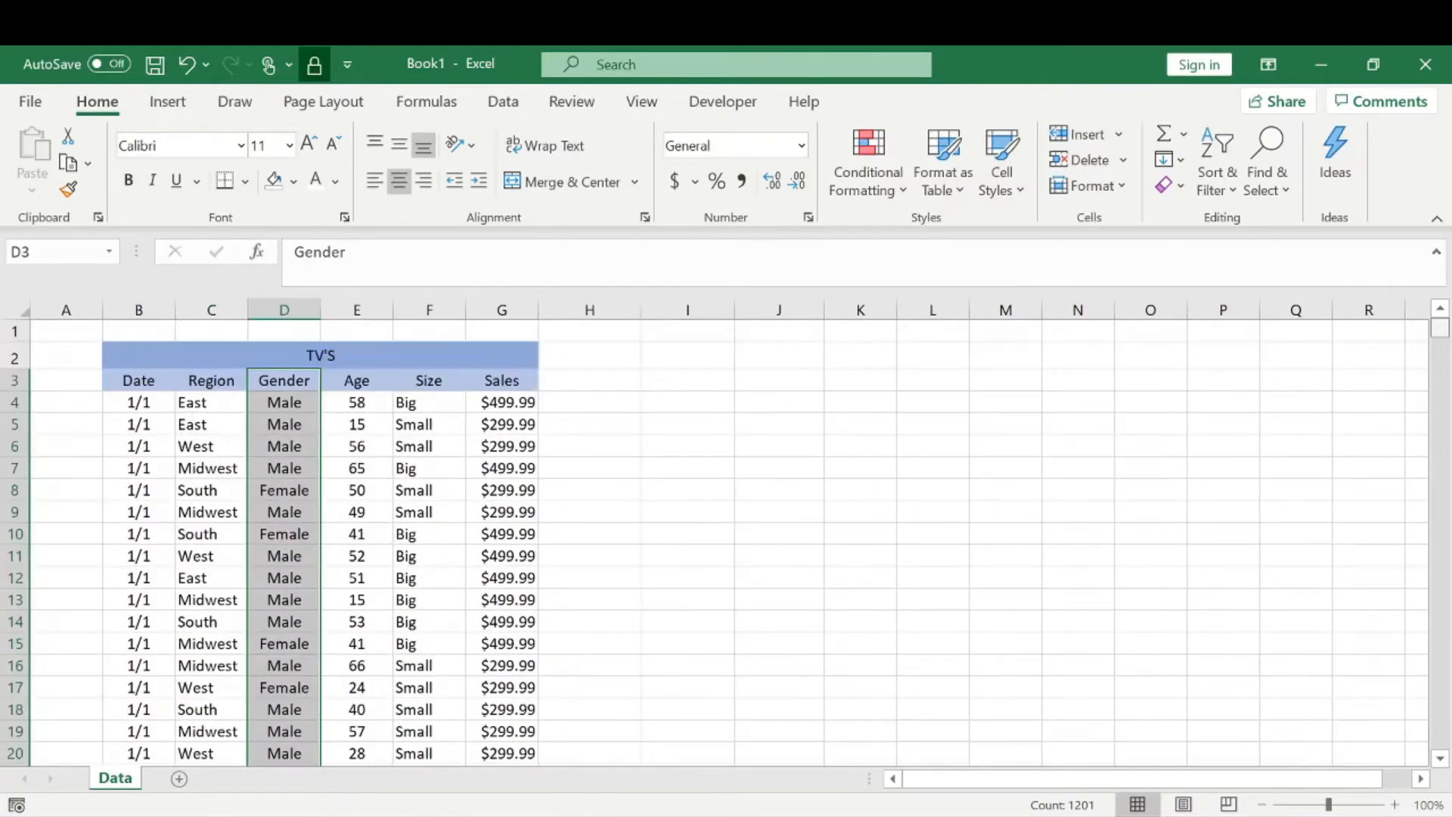
left_click(532, 542)
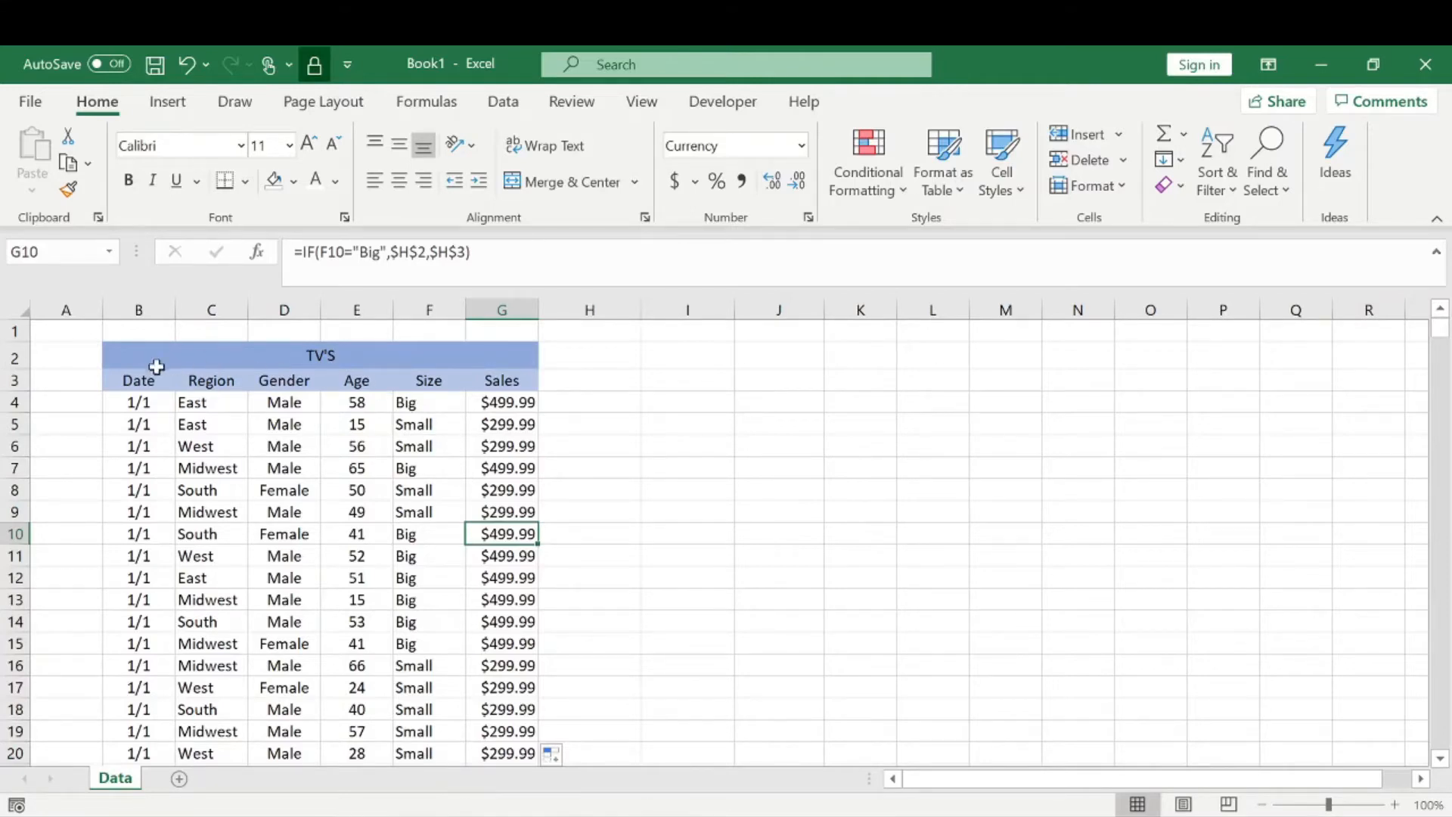
left_click(136, 380)
left_click(146, 403)
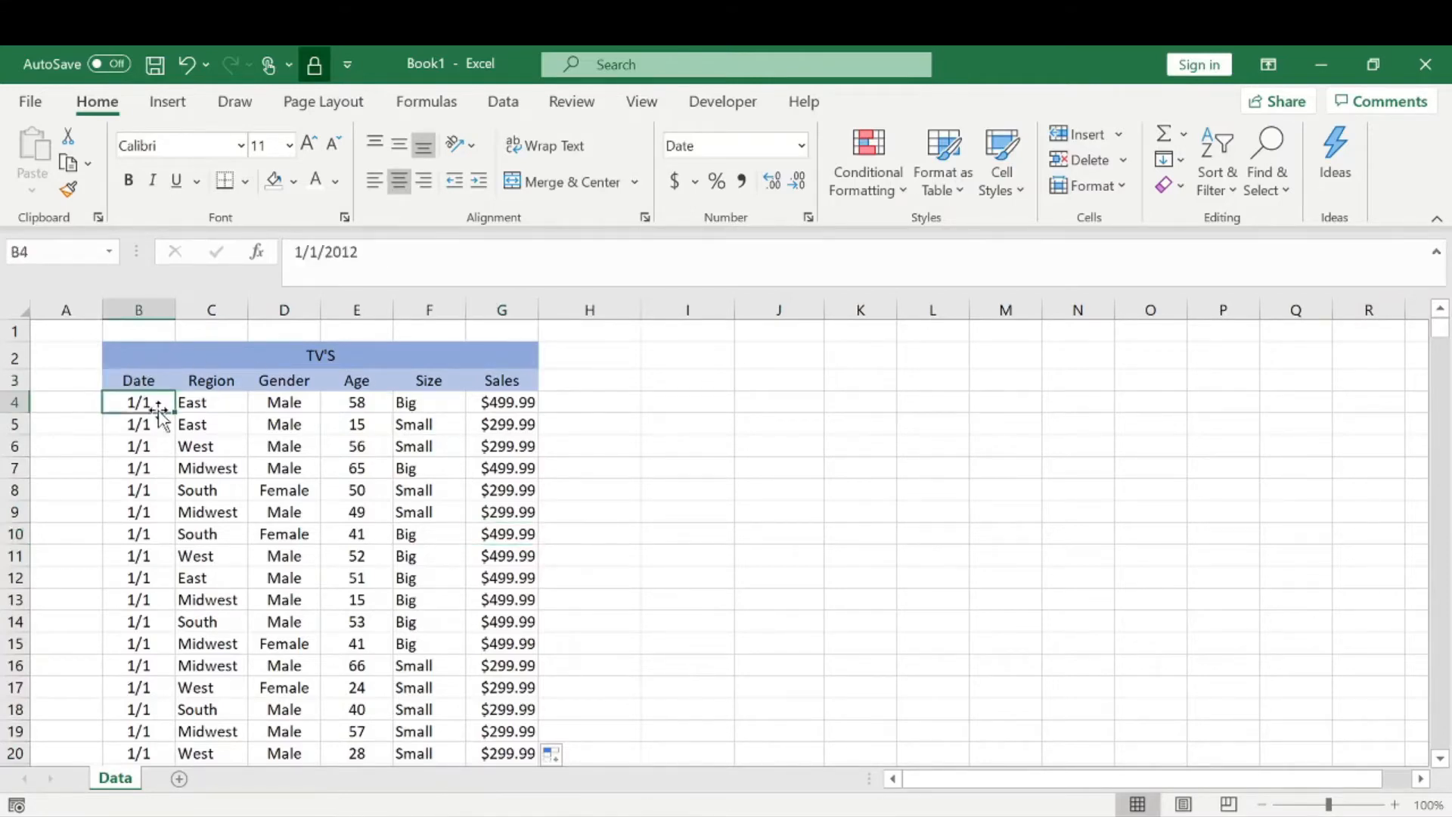
left_click(208, 398)
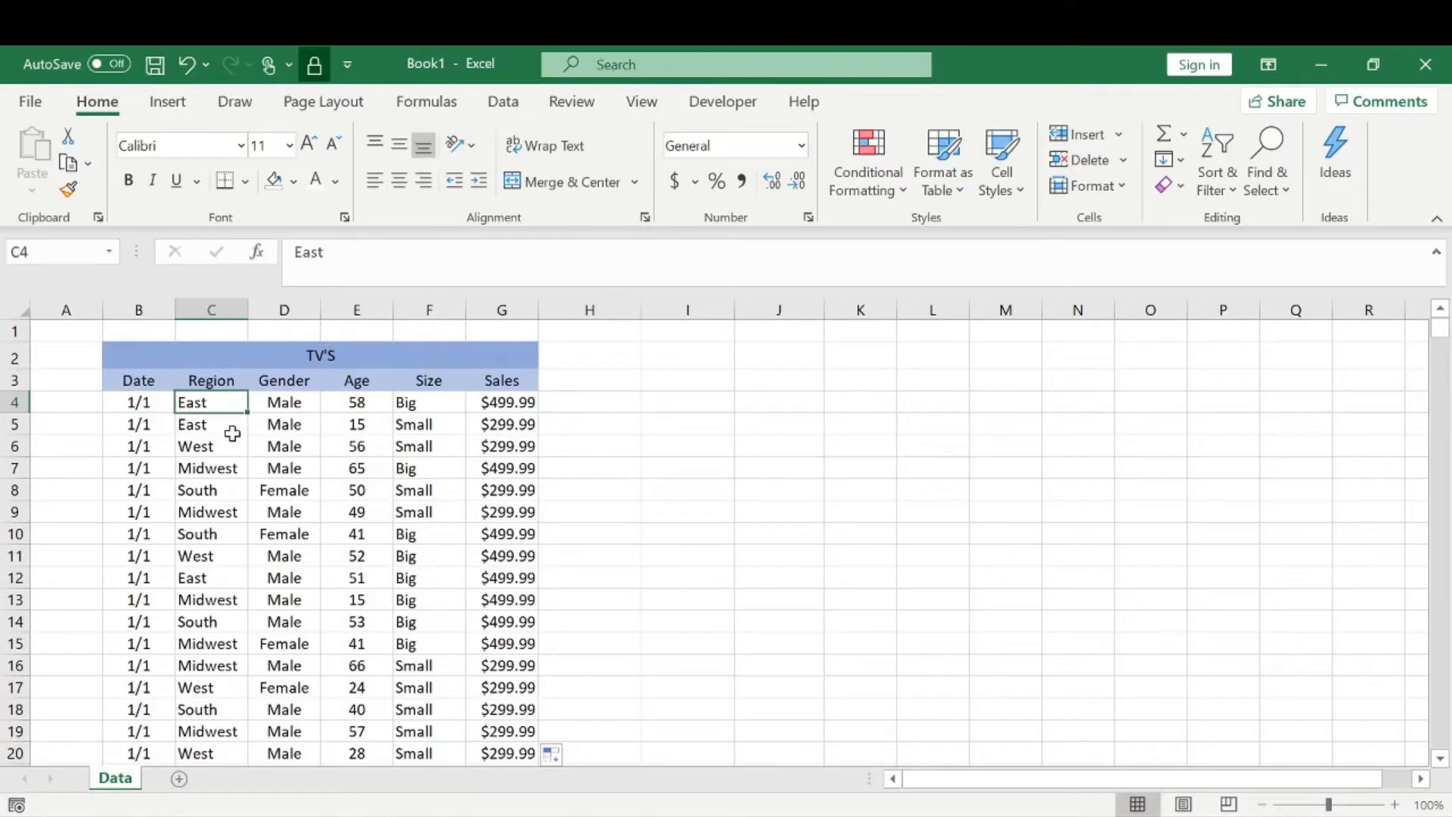
left_click(223, 424)
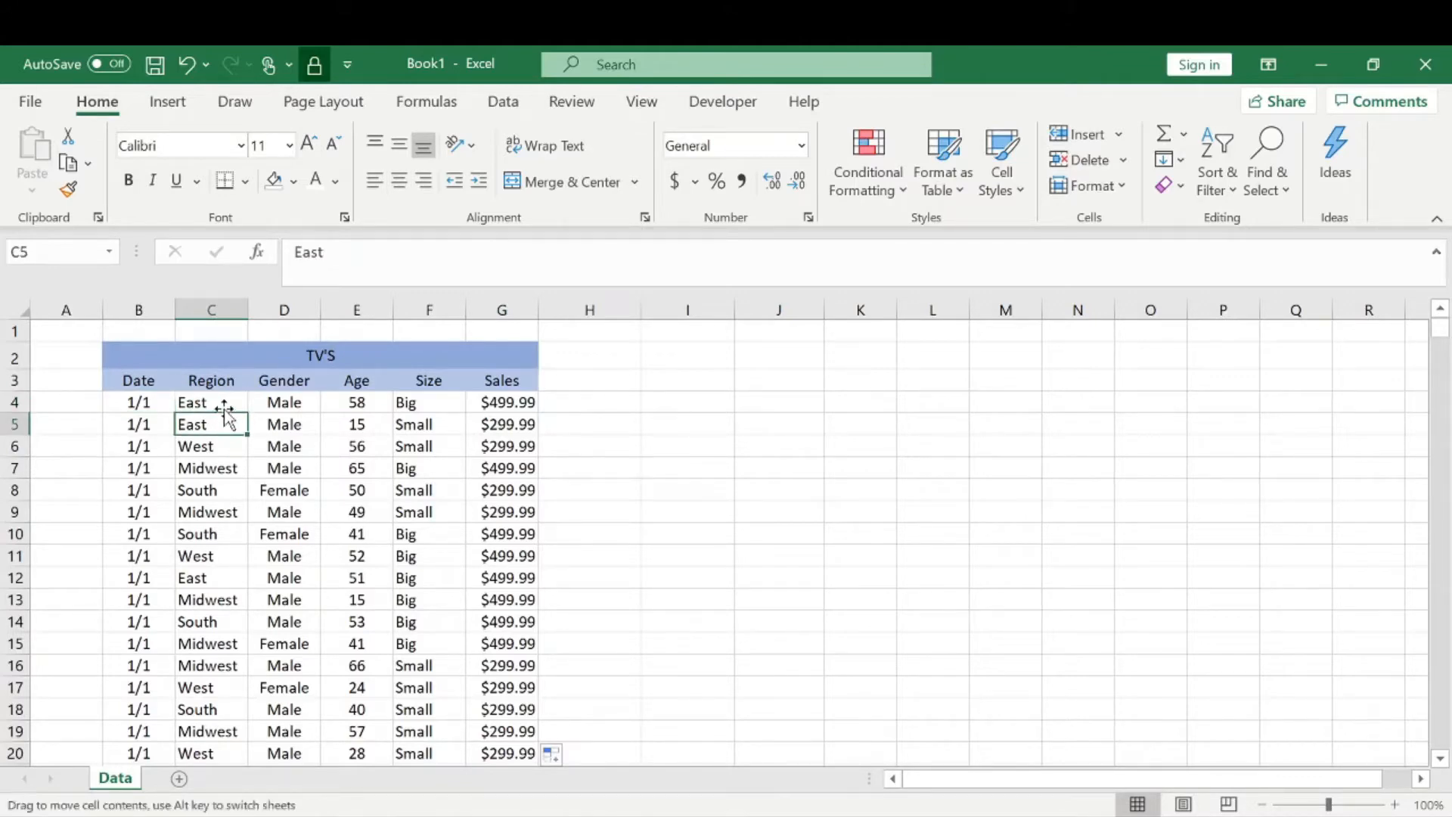
left_click(223, 447)
left_click(224, 469)
left_click(223, 492)
- Examine the entries in the TV sales table's Gender, Age, Size and Sales columns, including the Sales formula
left_click(289, 382)
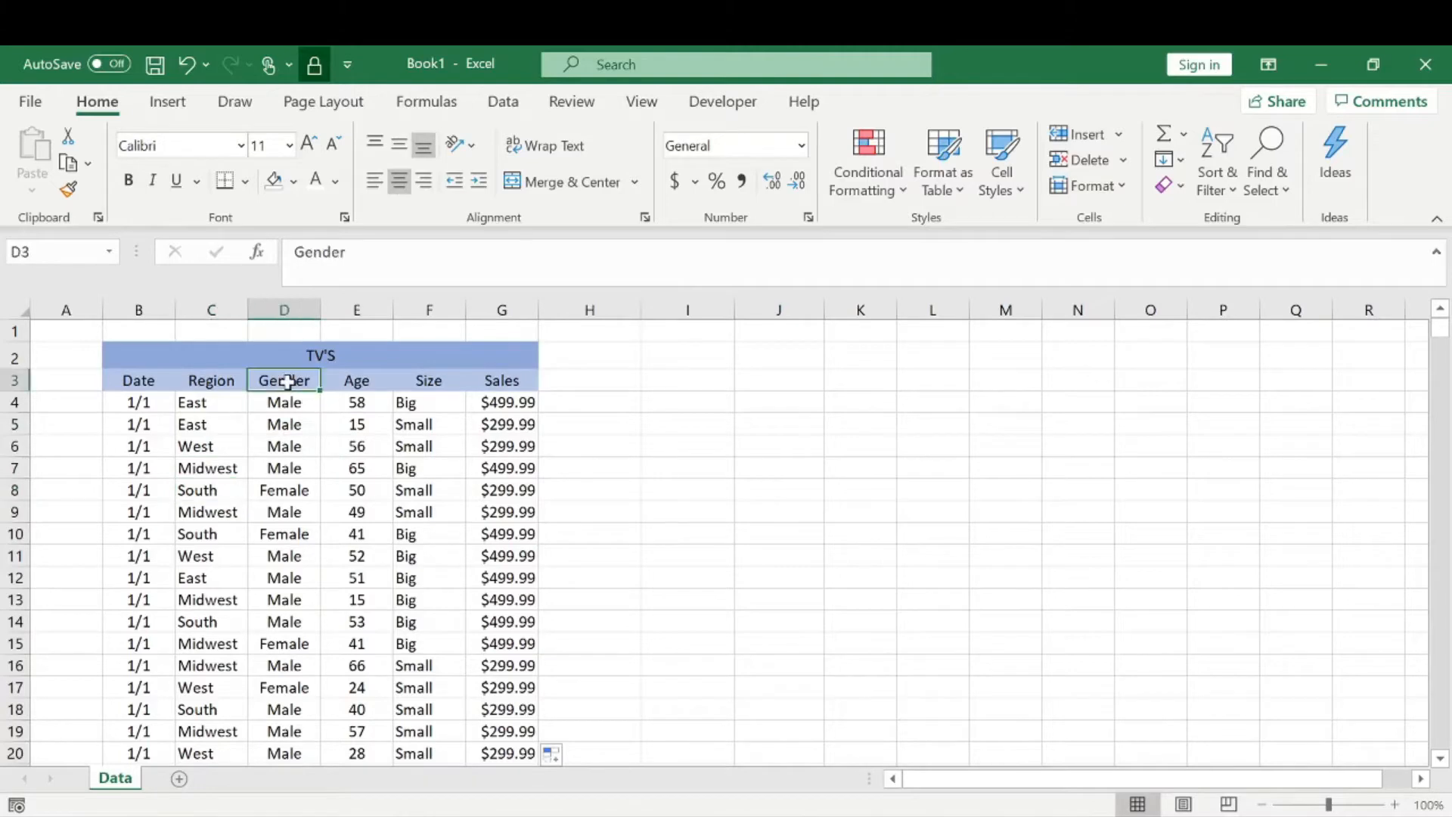
left_click(282, 406)
left_click(294, 488)
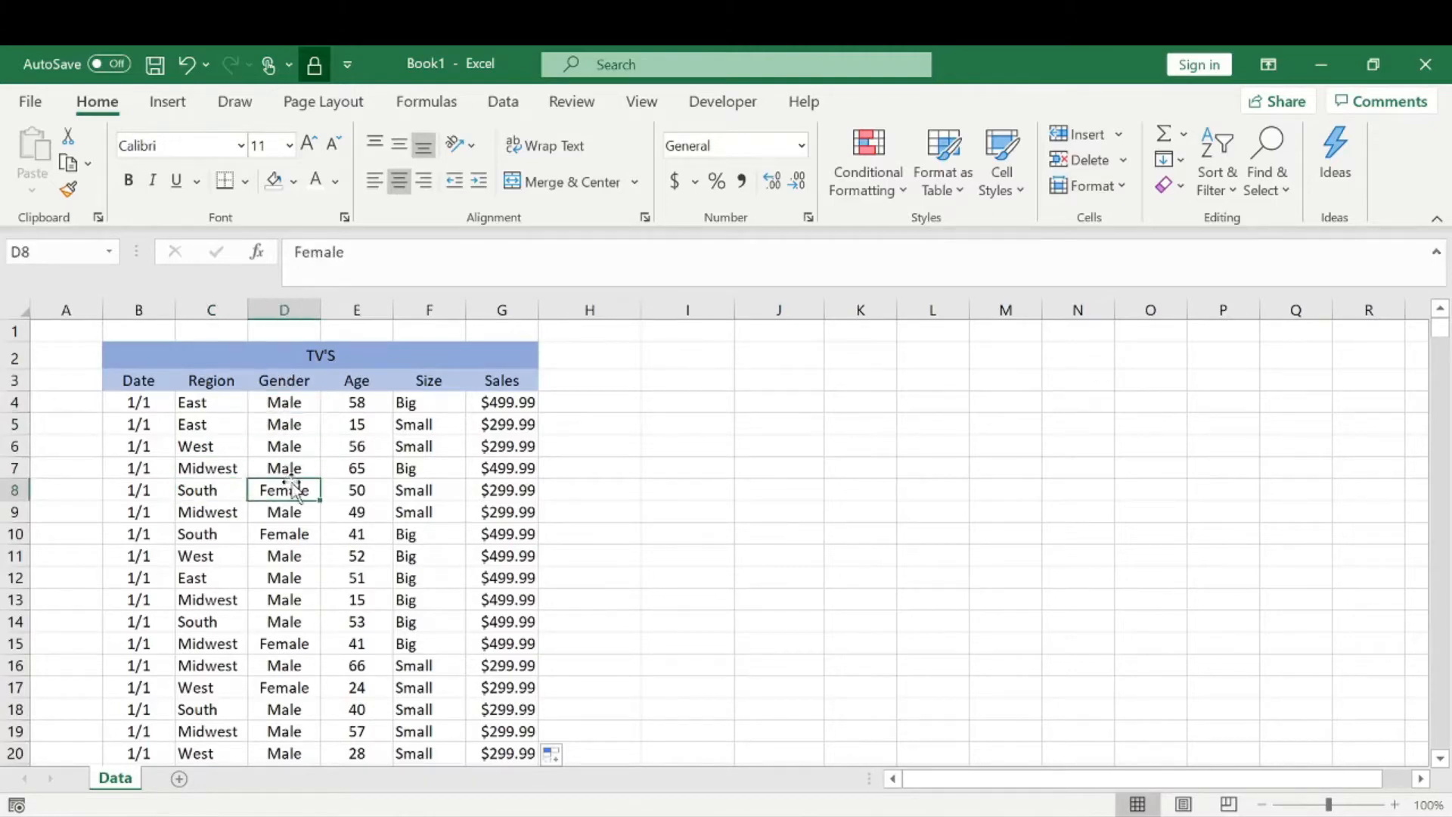
left_click(353, 383)
left_click(356, 403)
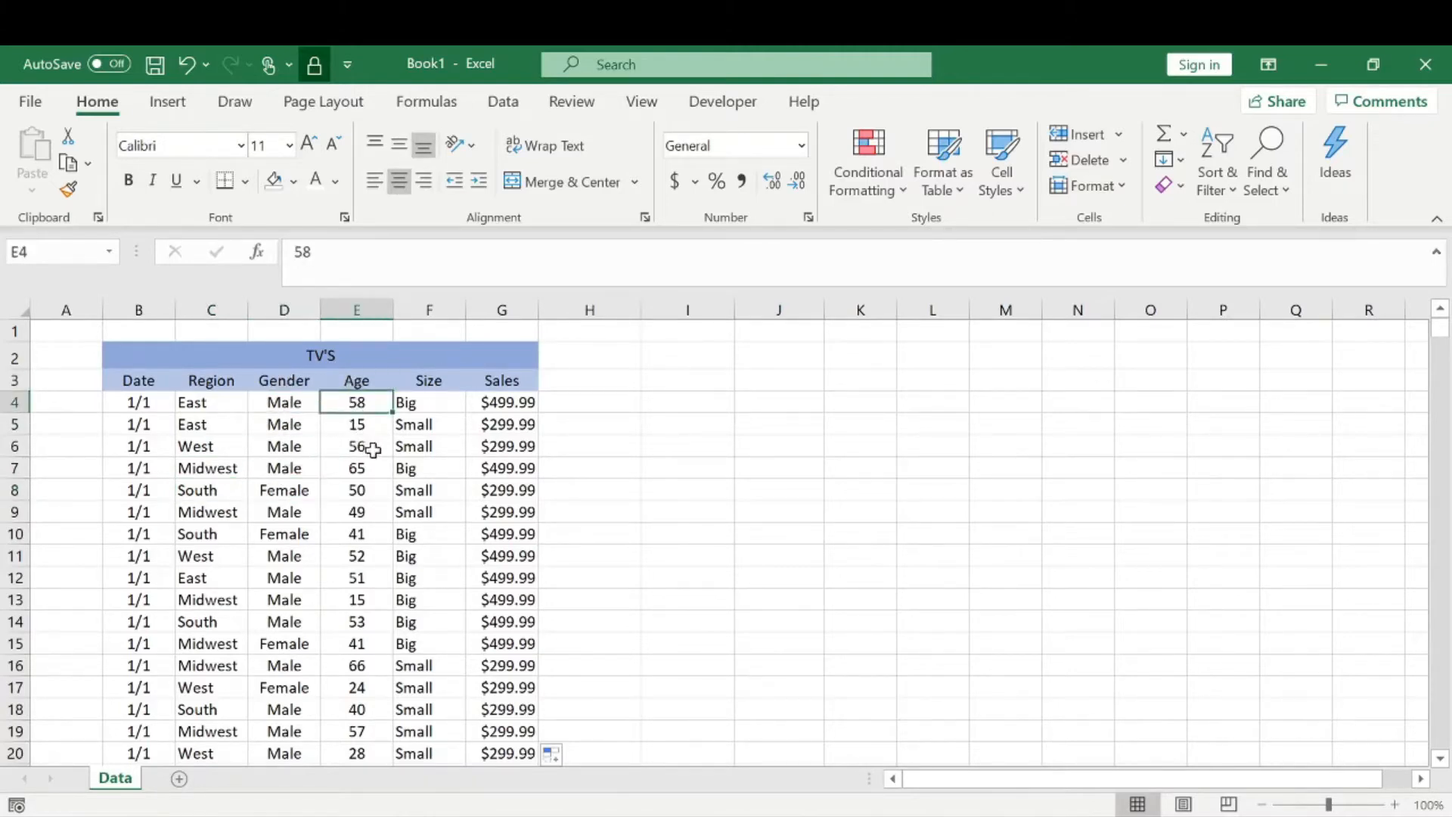
left_click(443, 398)
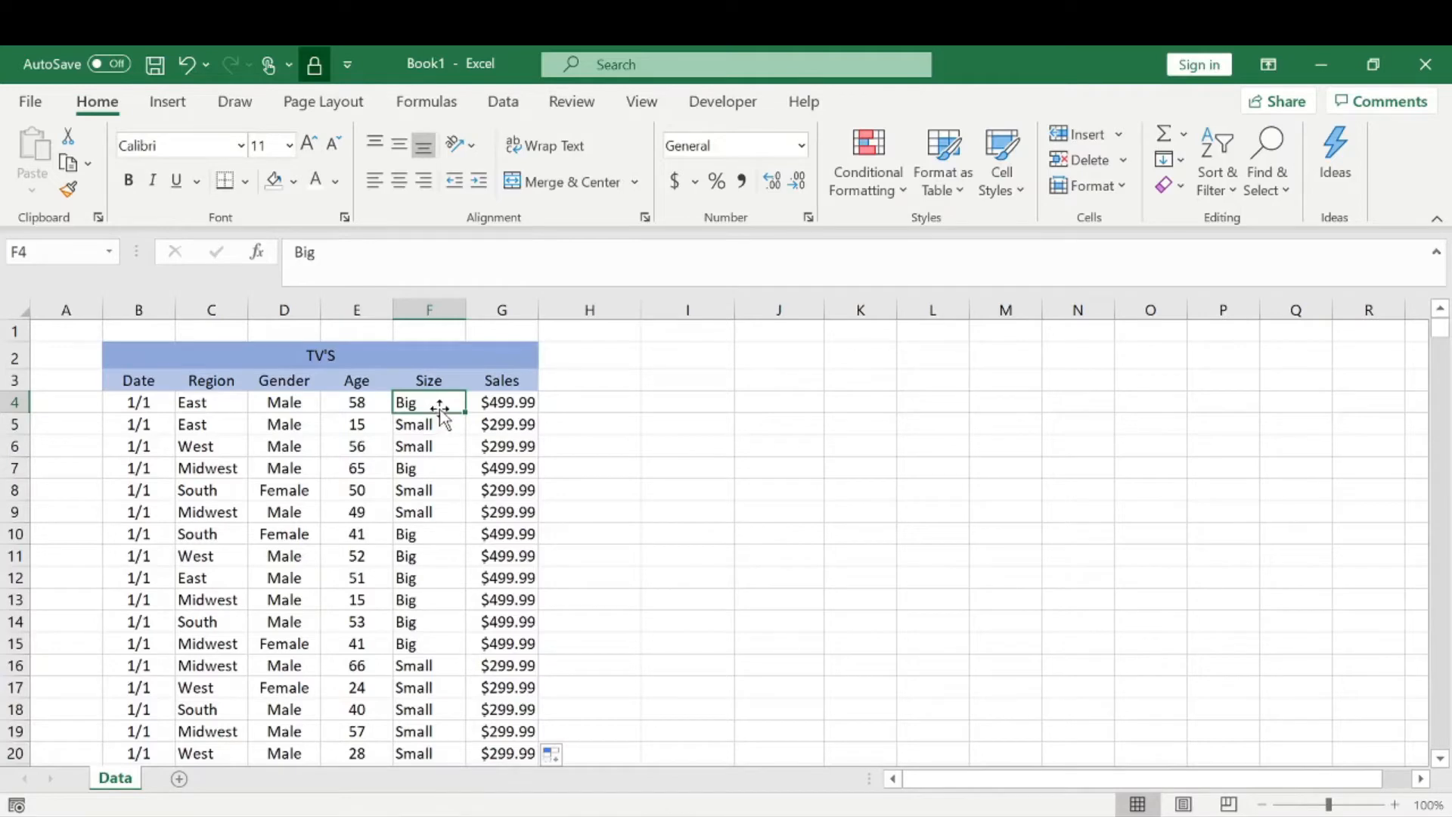
left_click(430, 424)
left_click(497, 402)
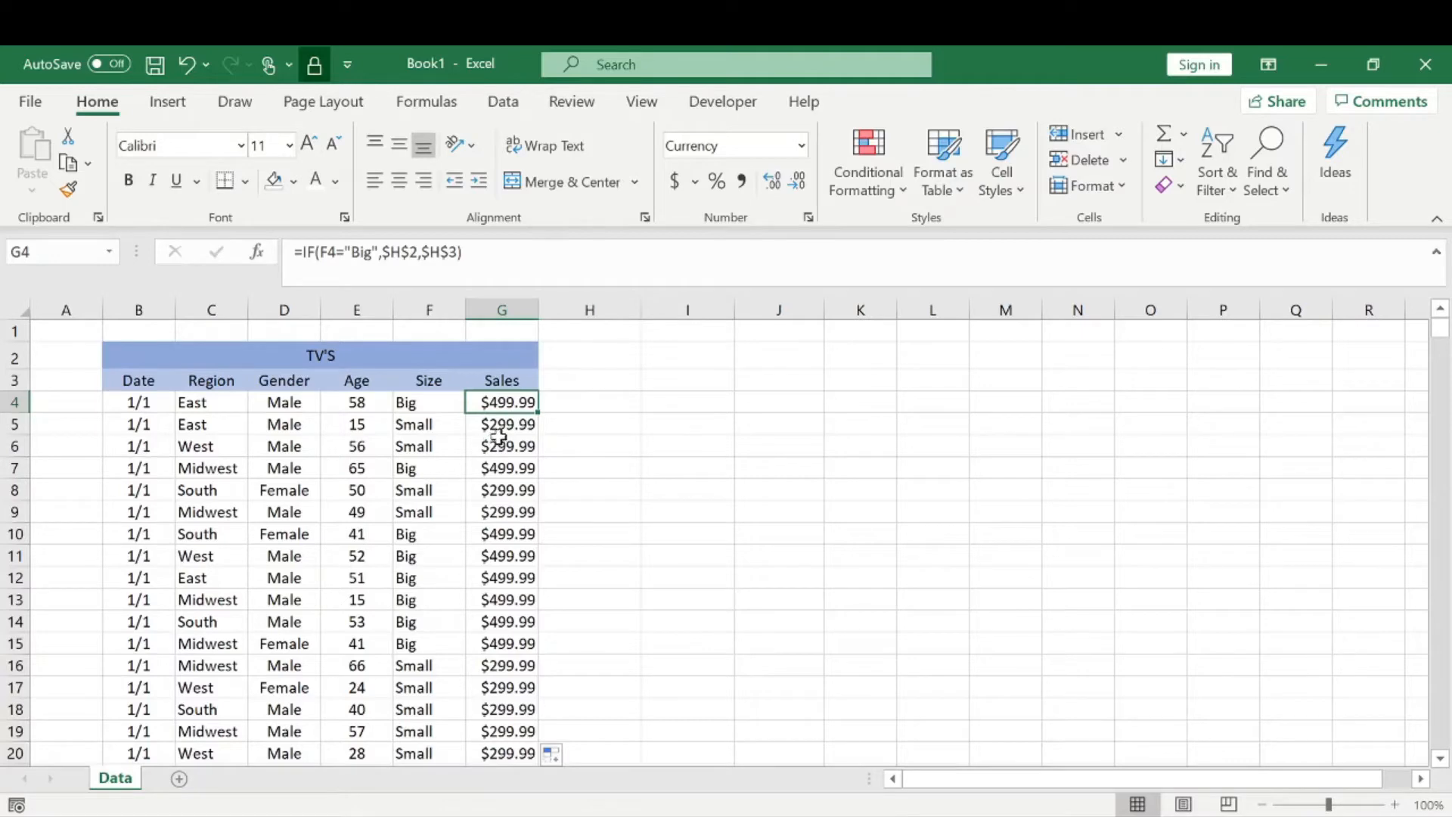
left_click(588, 355)
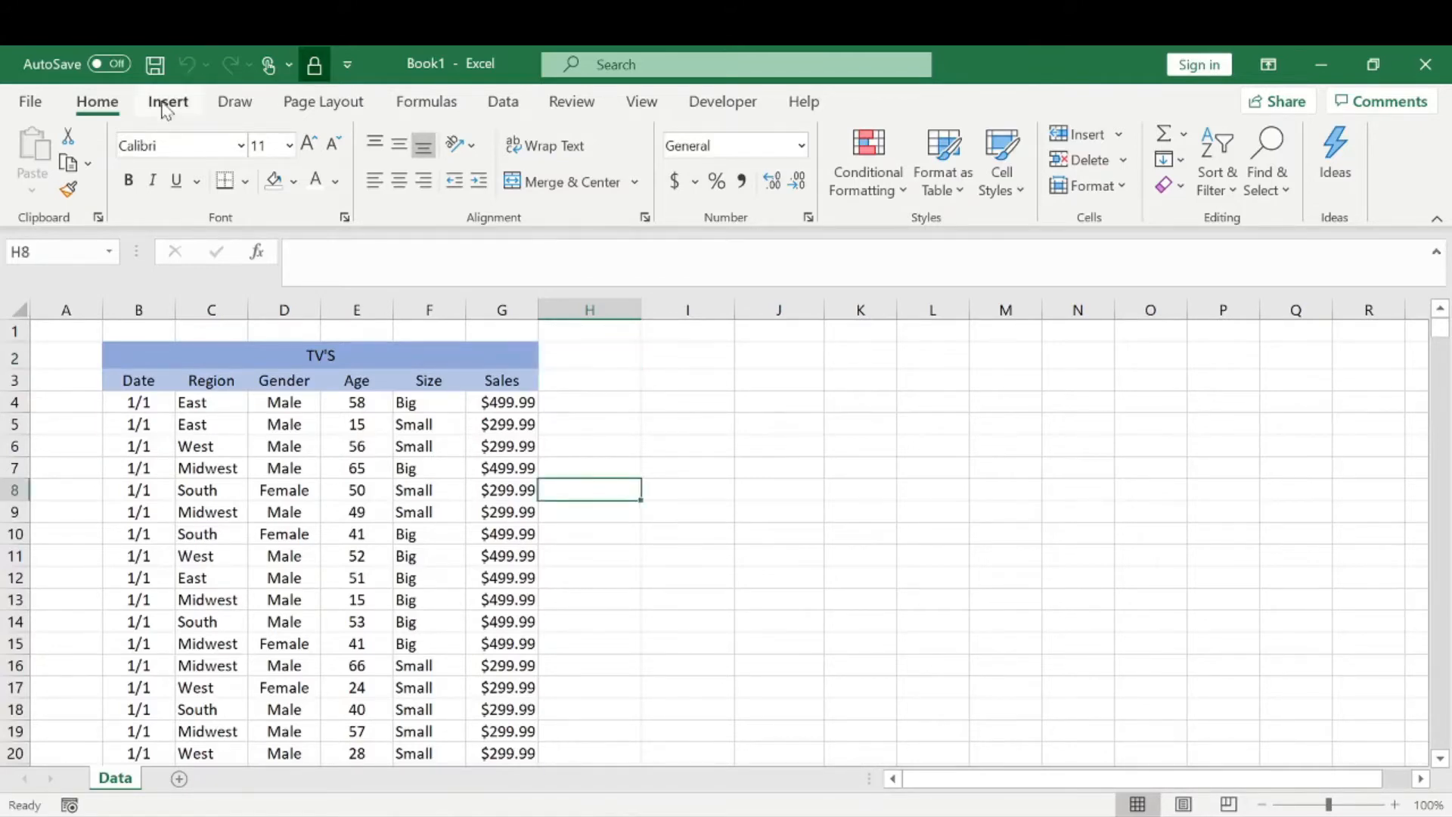
- Create a PivotTable from the range Data!$B$3:$G$1203, placed on the existing worksheet at cell H8
left_click(165, 104)
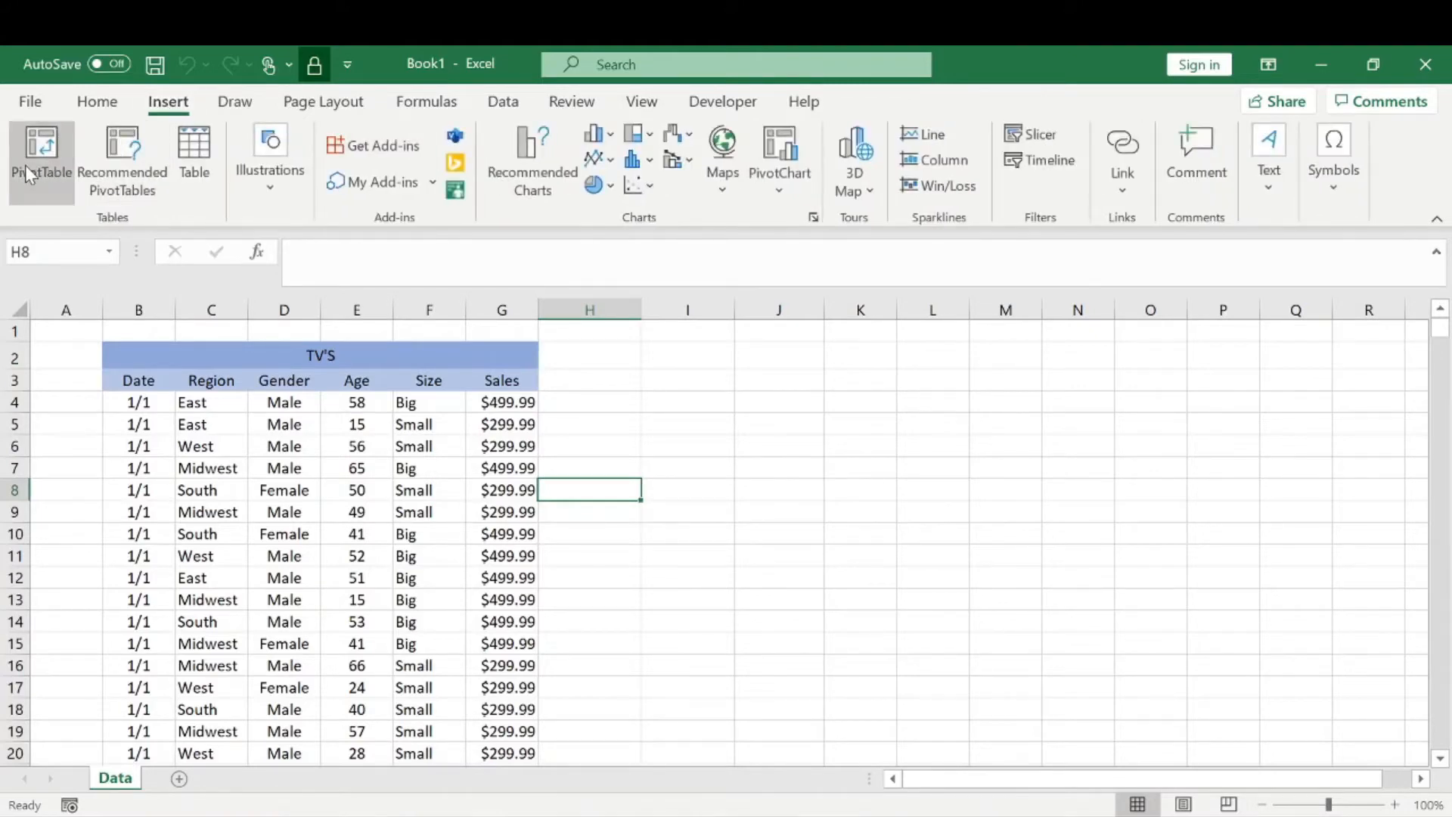
left_click(29, 176)
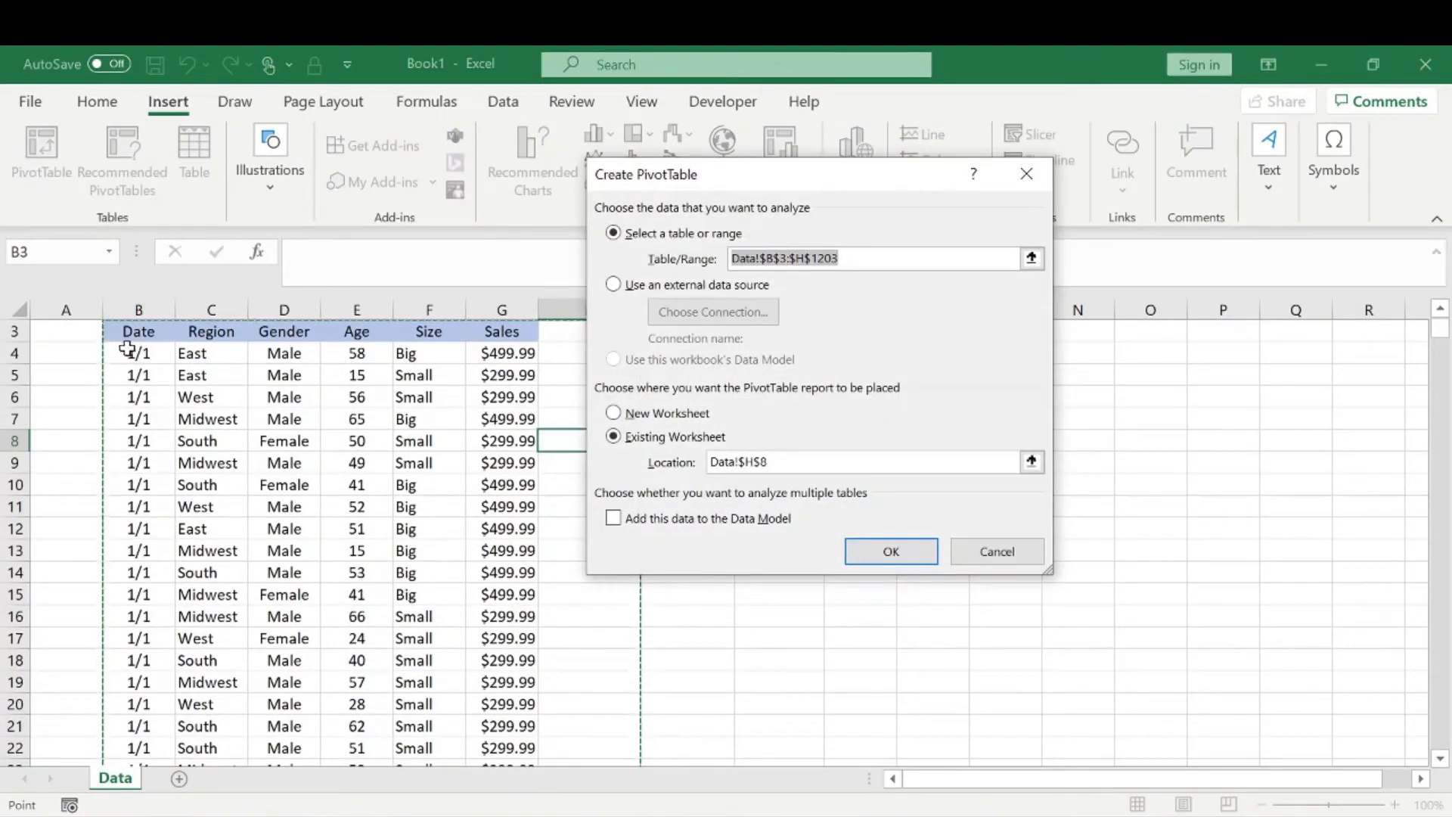
left_click_drag(129, 328, 530, 382)
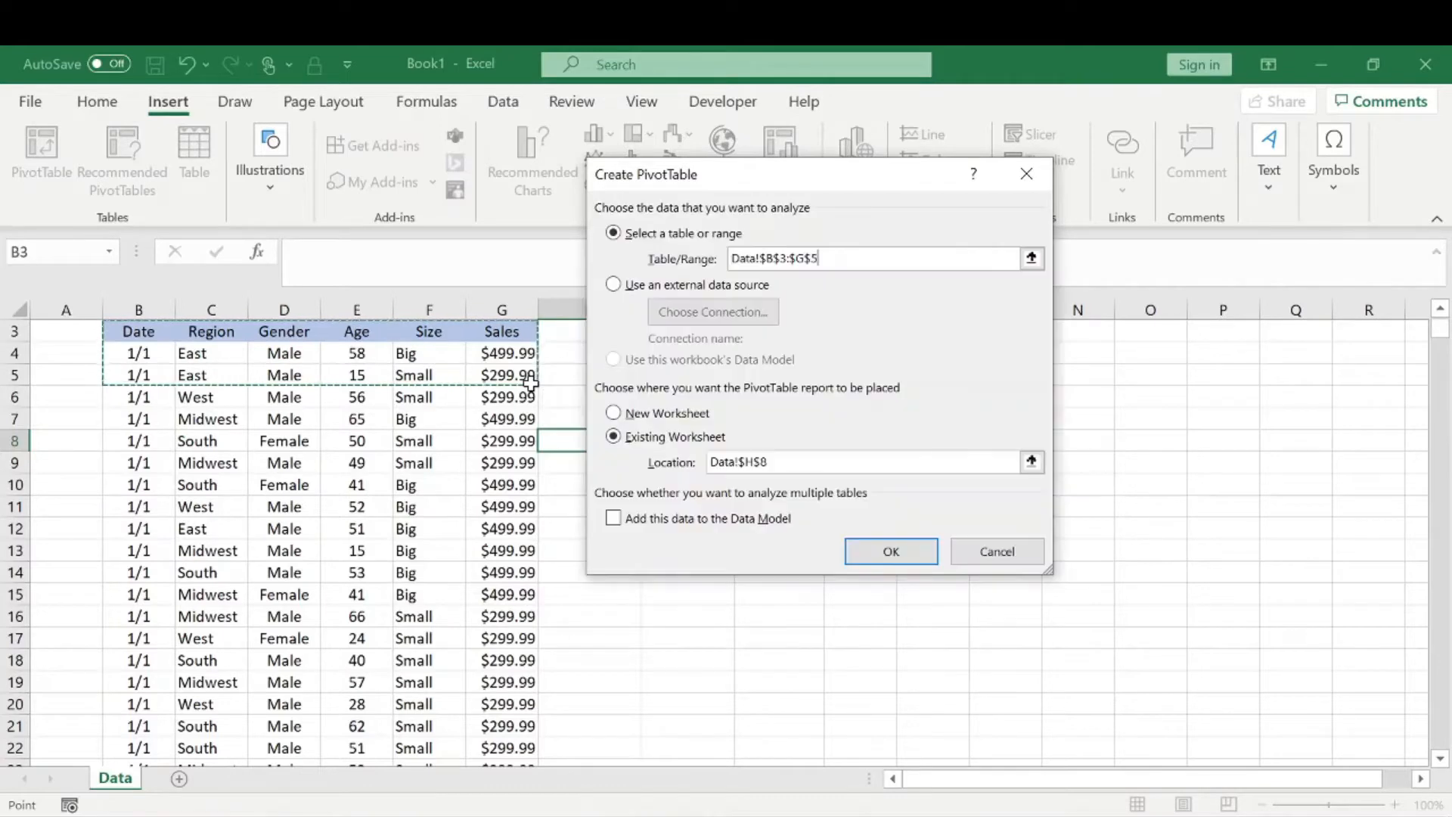
key("ctrl+shift+Down")
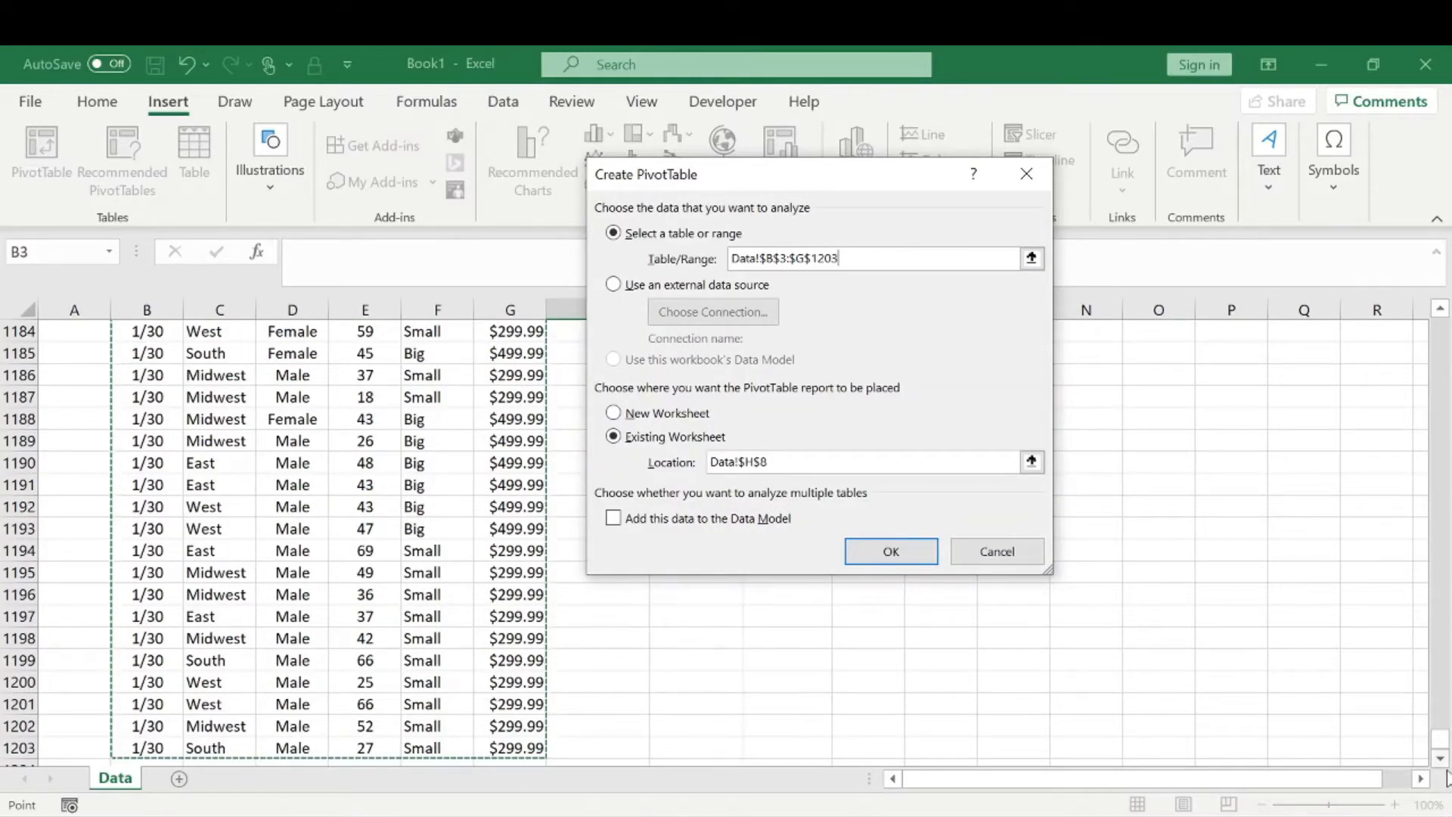
left_click_drag(1441, 737, 1422, 288)
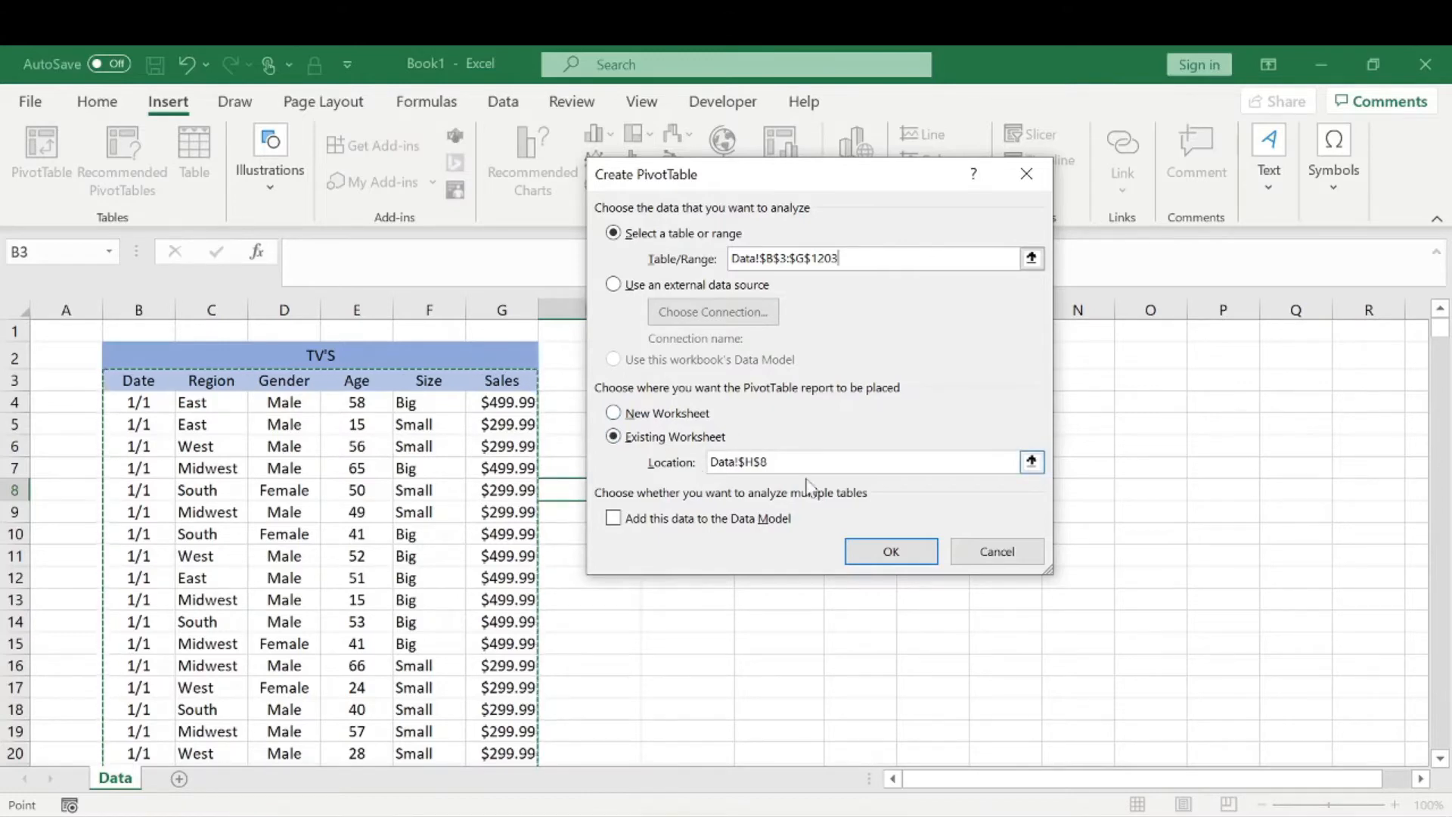
left_click(881, 555)
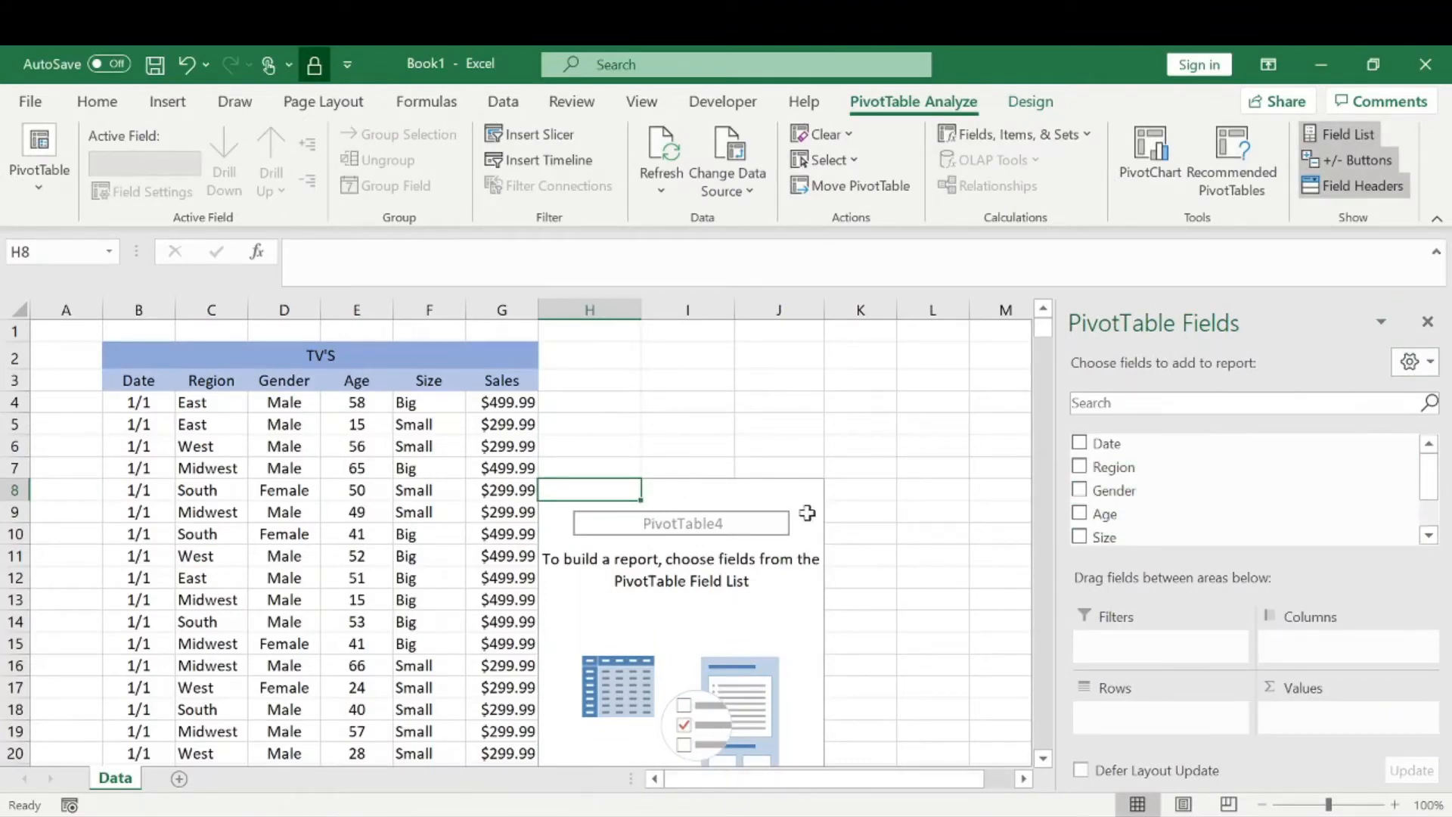
- Add the Gender field to the Rows area of the new PivotTable
scroll(750, 531, "down", 1)
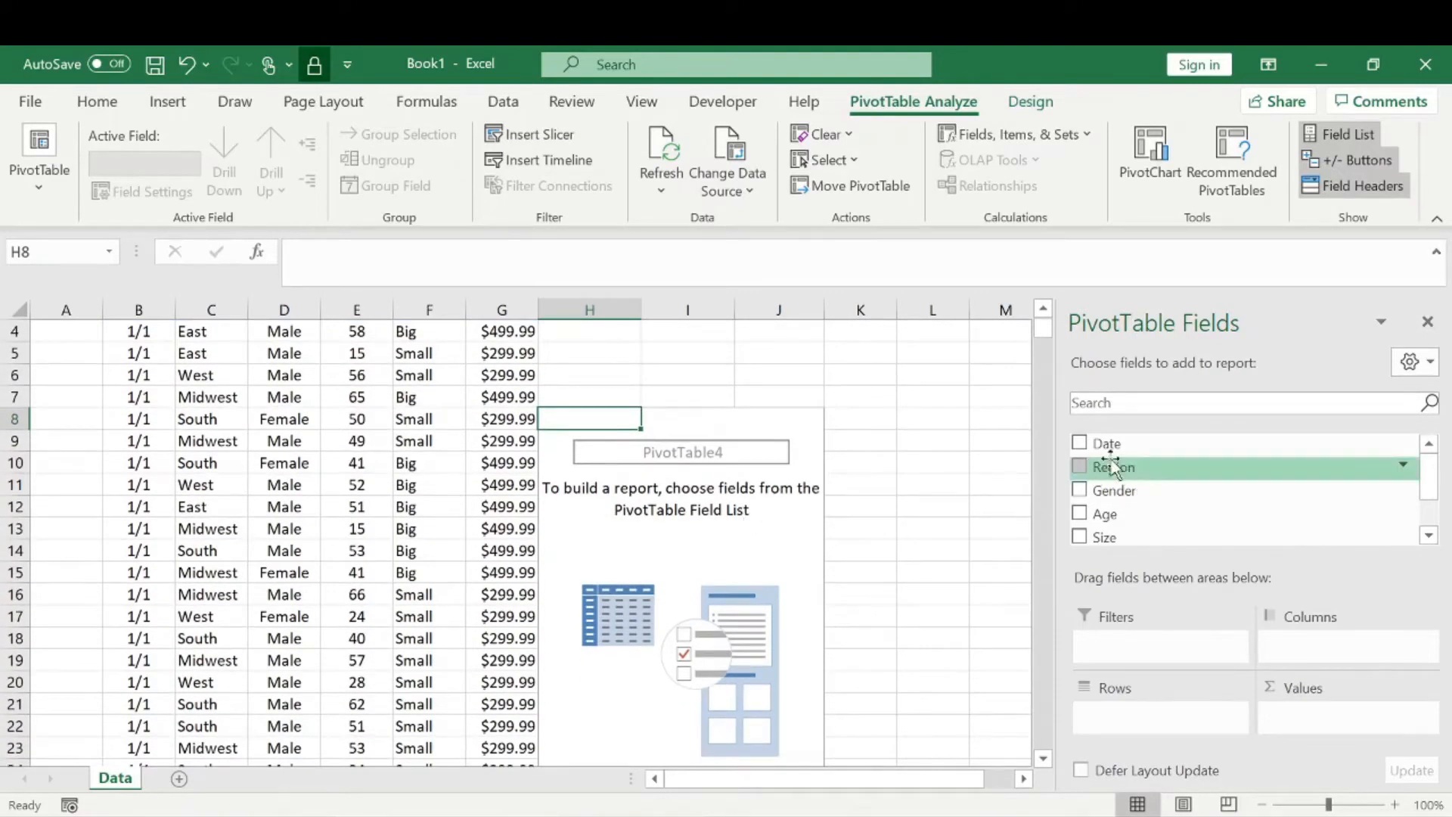
scroll(1153, 477, "down", 3)
scroll(1142, 503, "up", 3)
scroll(151, 399, "up", 1)
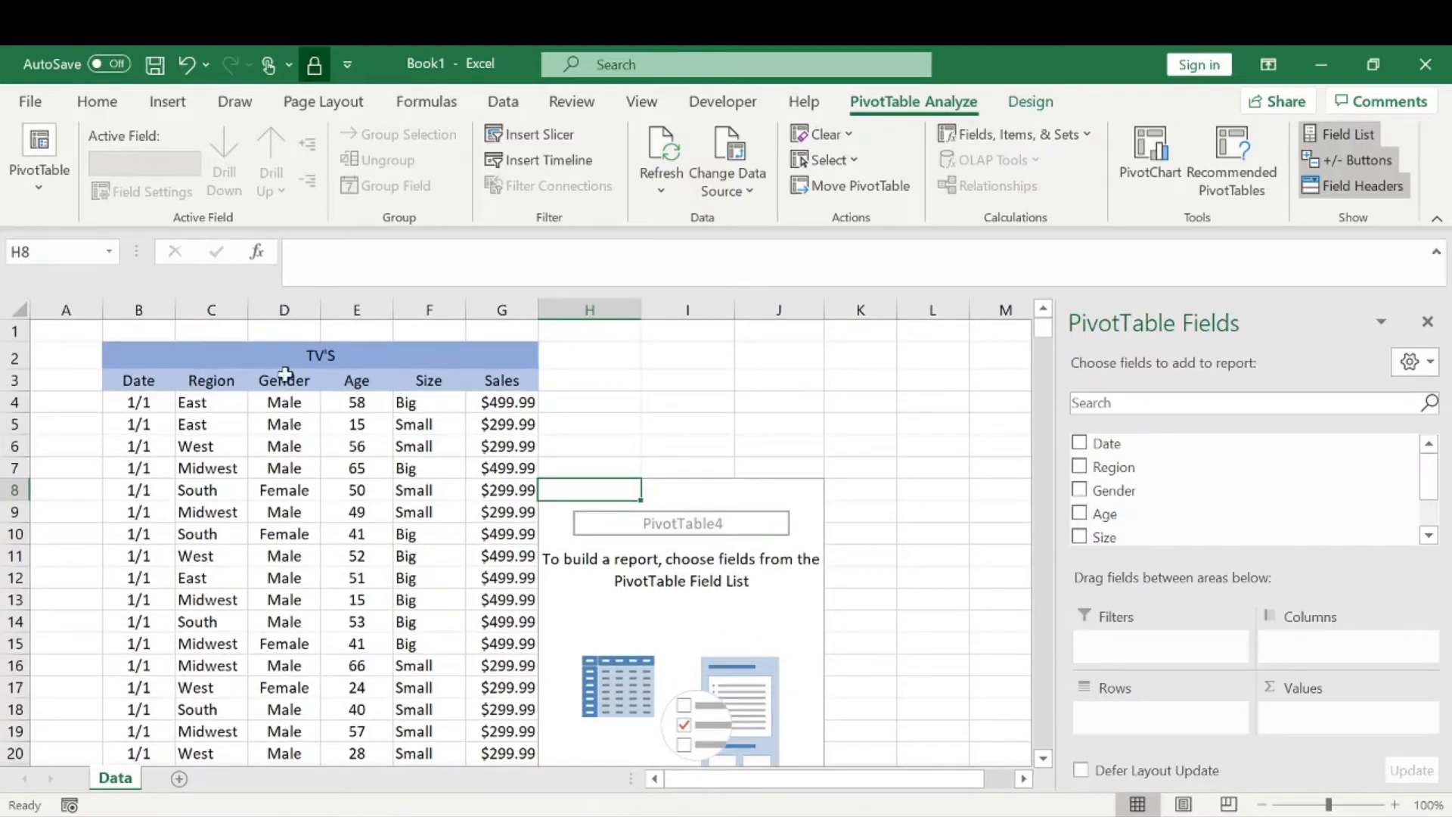
scroll(1160, 469, "down", 2)
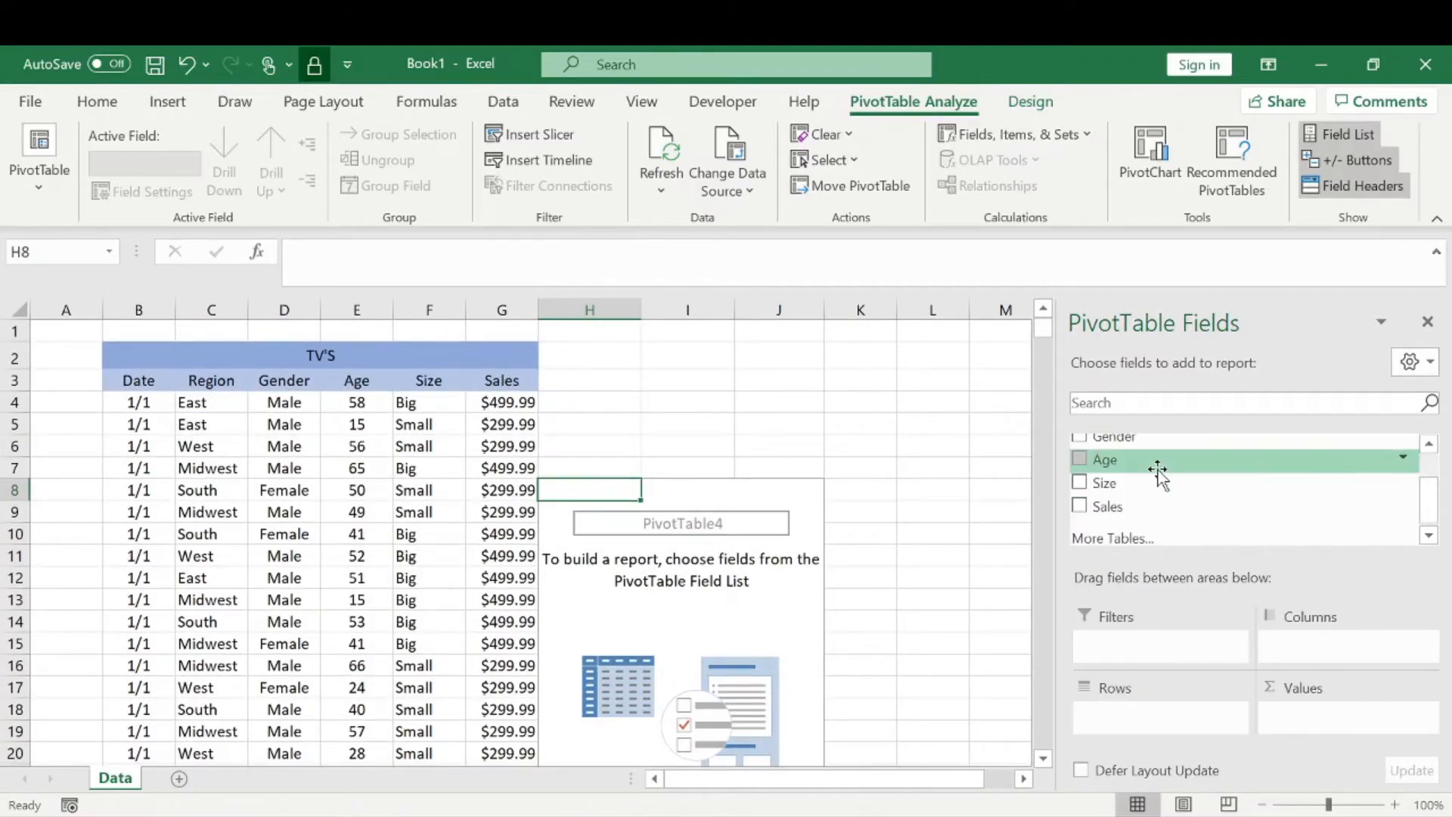
scroll(1119, 465, "up", 2)
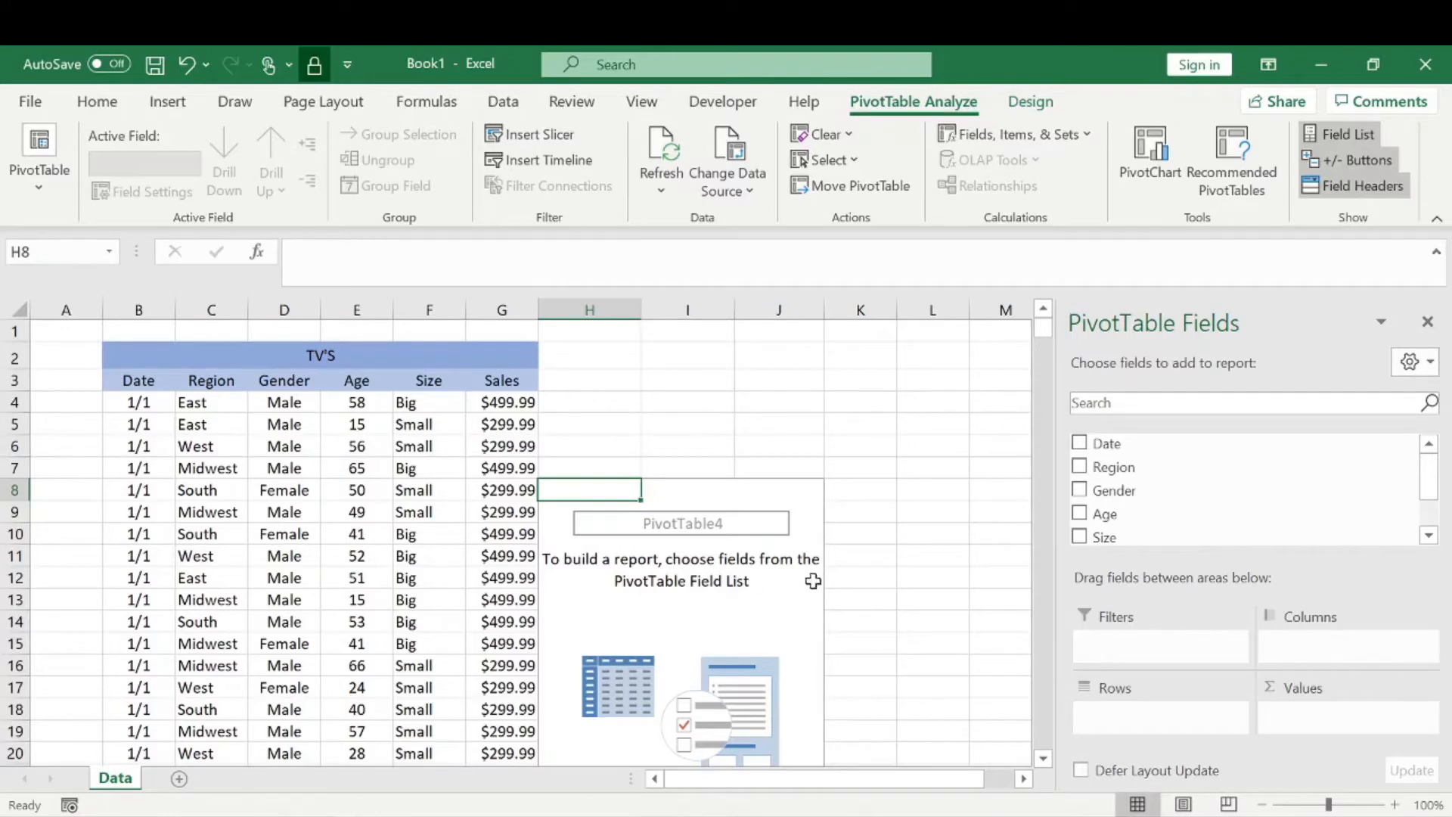
scroll(806, 568, "down", 1)
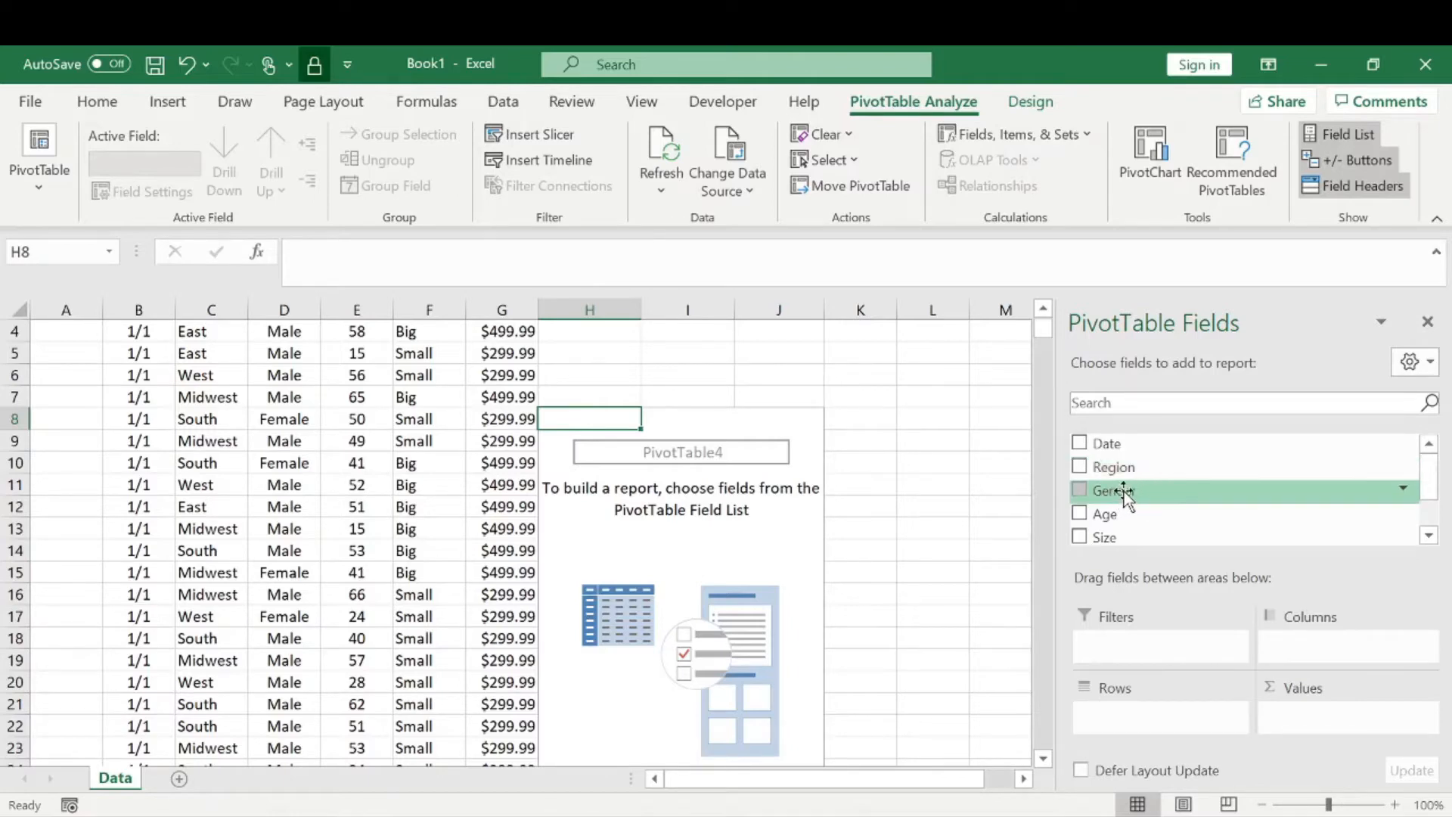
left_click_drag(1125, 492, 1168, 745)
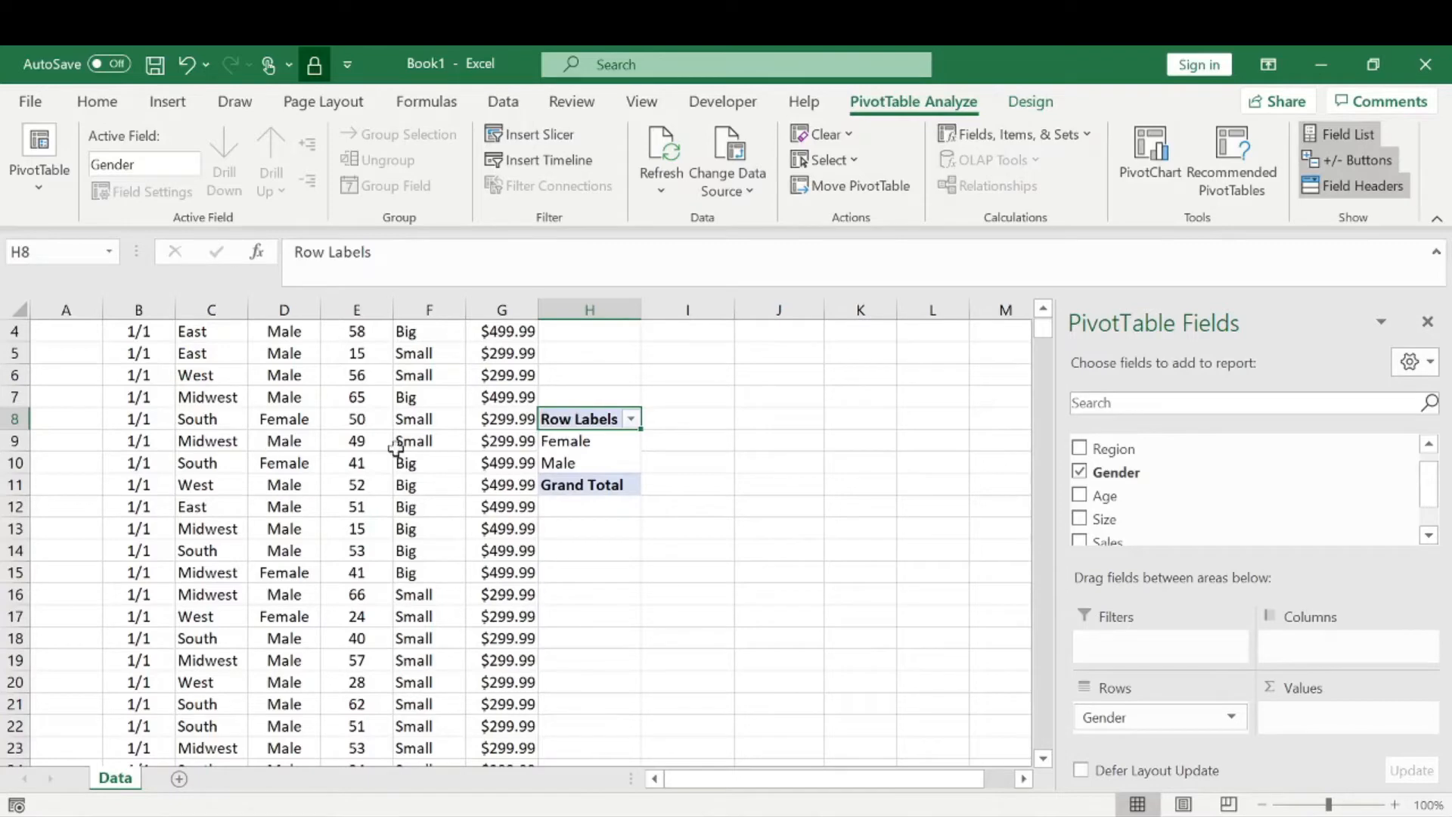
mouse_move(1135, 715)
left_mouse_down()
mouse_move(1263, 697)
mouse_move(1290, 648)
mouse_move(1157, 717)
left_mouse_up()
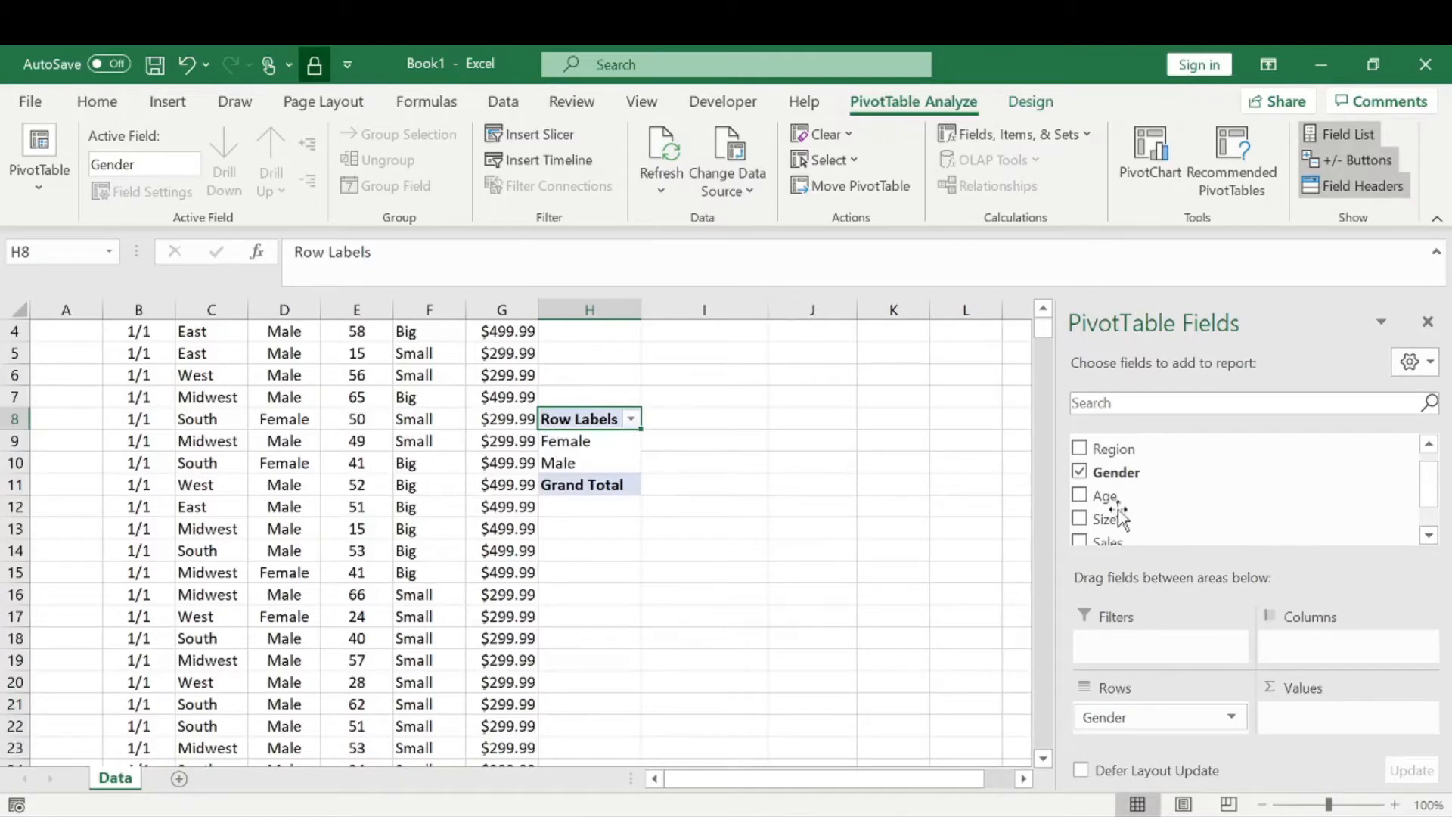
- Add the Sales field to the PivotTable's Values area to sum sales by gender
scroll(1149, 539, "down", 1)
left_click_drag(1132, 508, 1307, 716)
left_click(1306, 718)
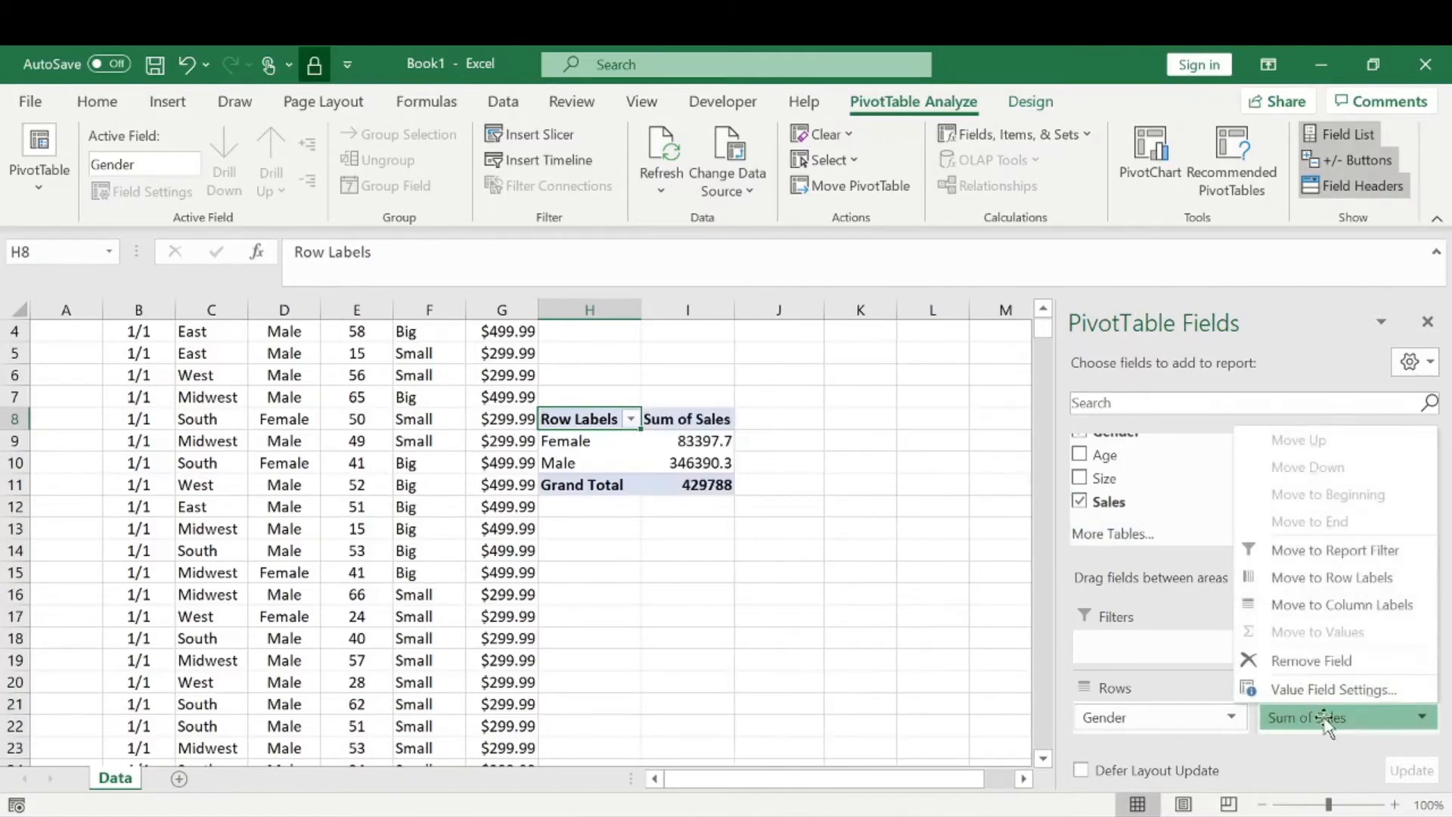
left_click(1208, 702)
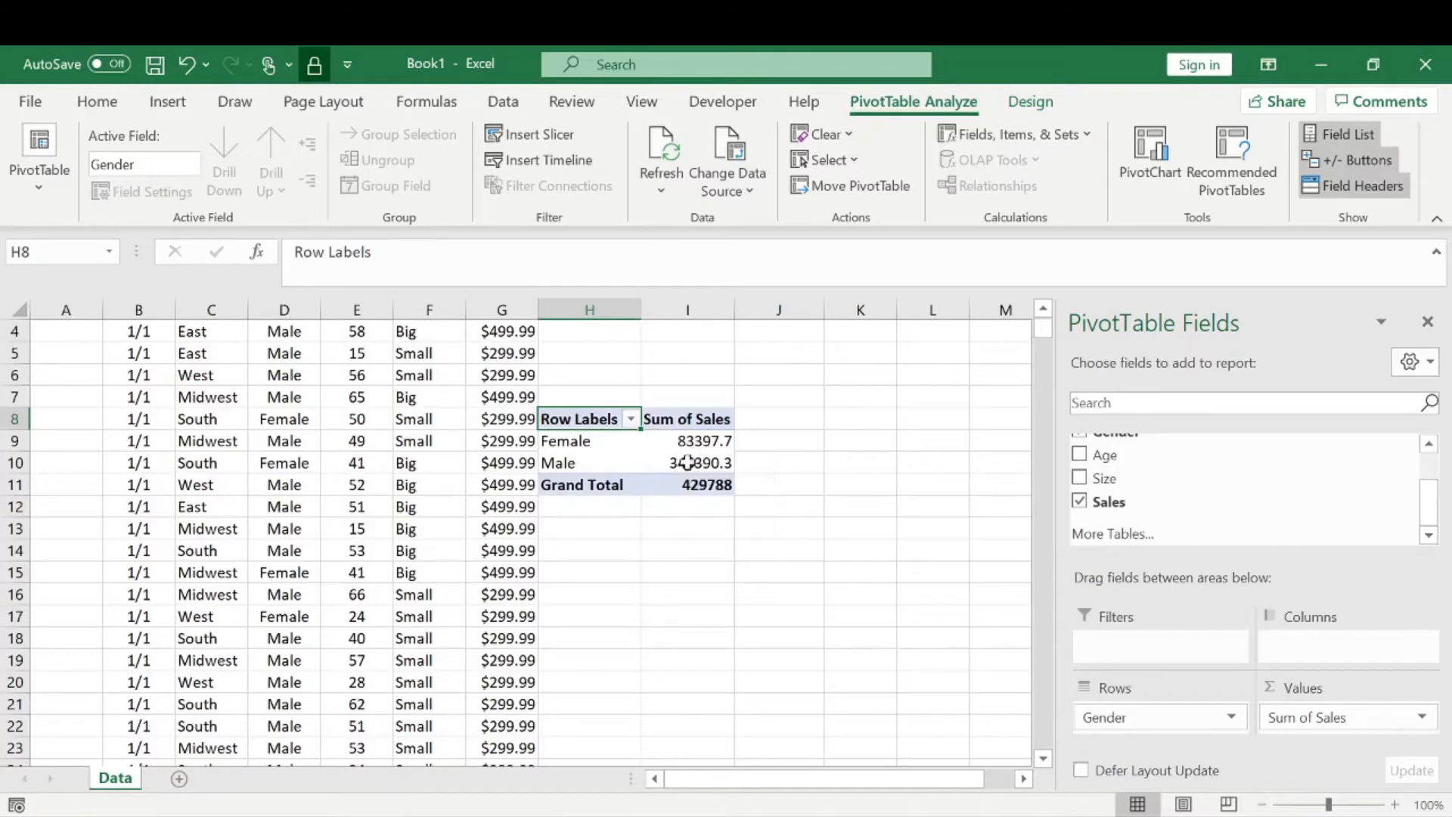
mouse_move(730, 449)
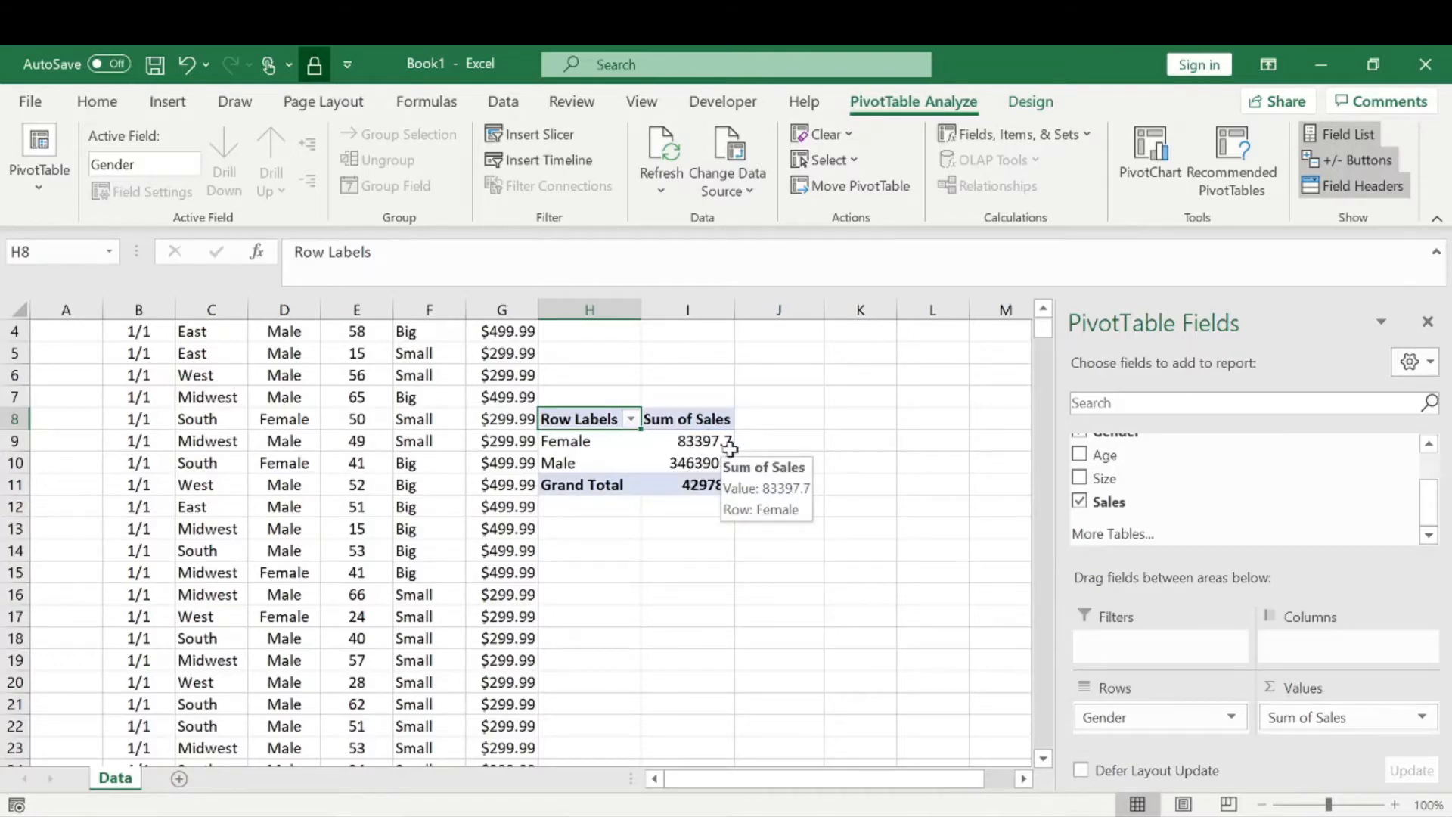
- Change the Sales value field's summary calculation to Count and select the Female count in the PivotTable
left_click(1357, 718)
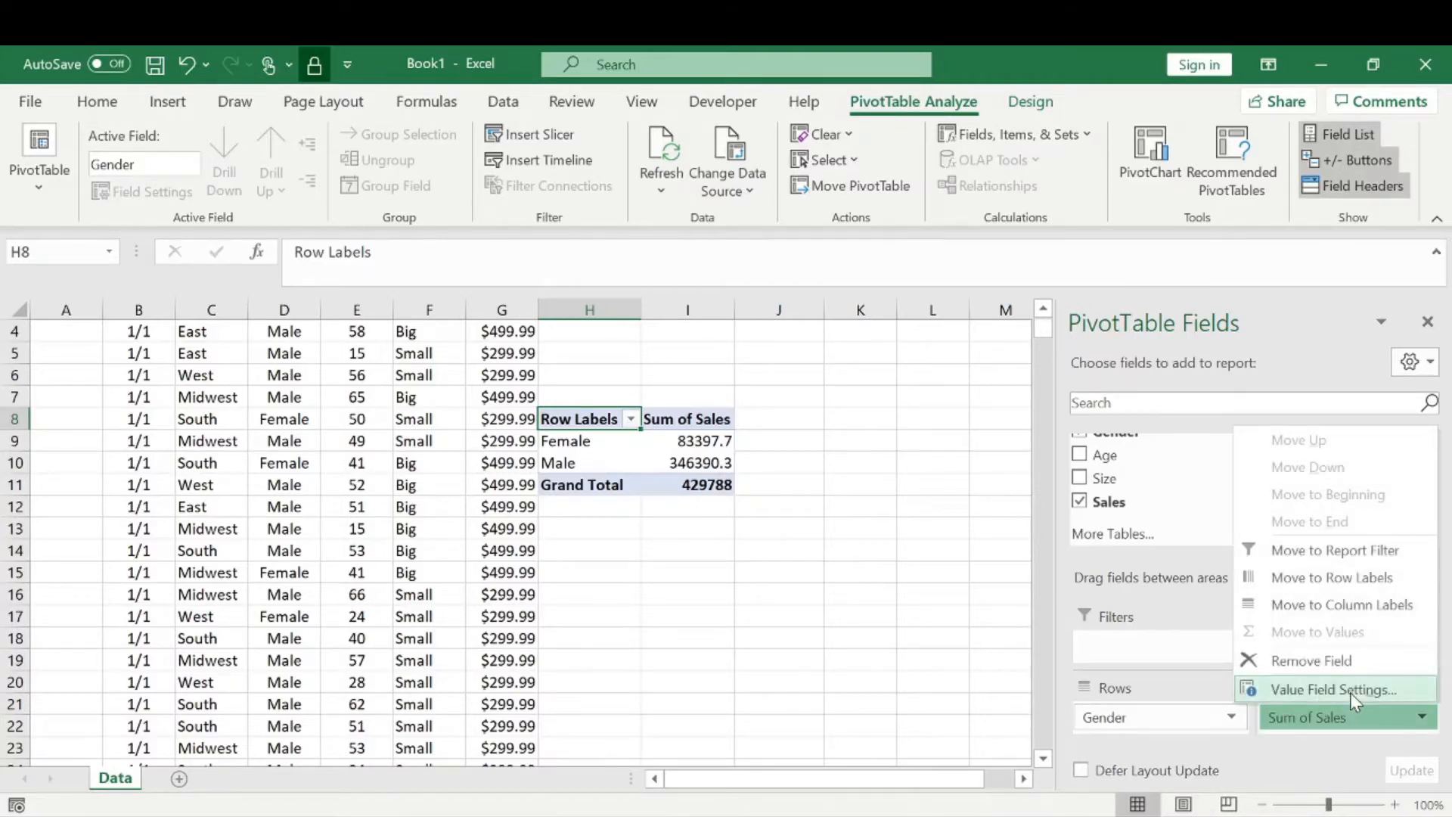
left_click(1351, 689)
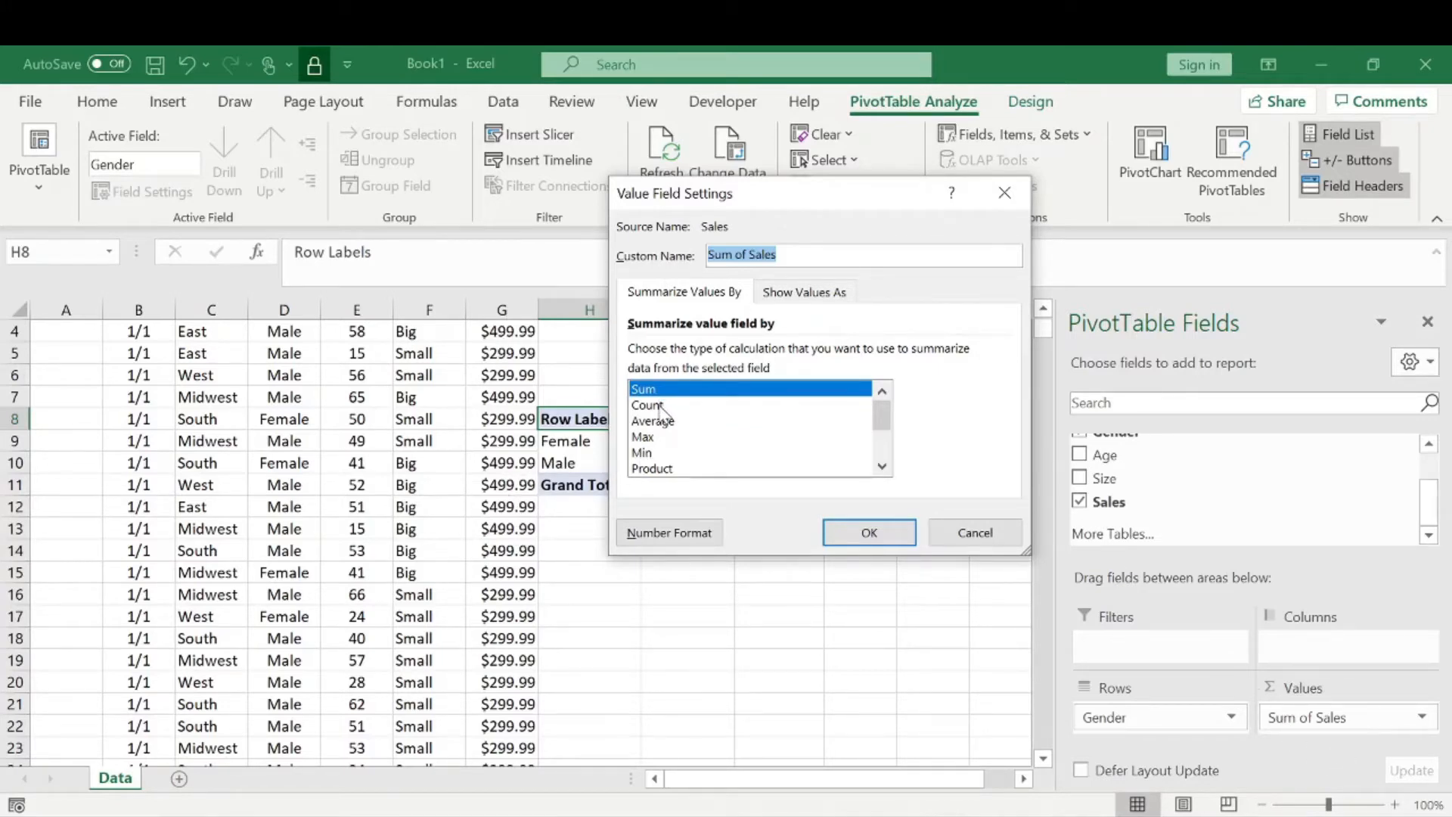
left_click(650, 406)
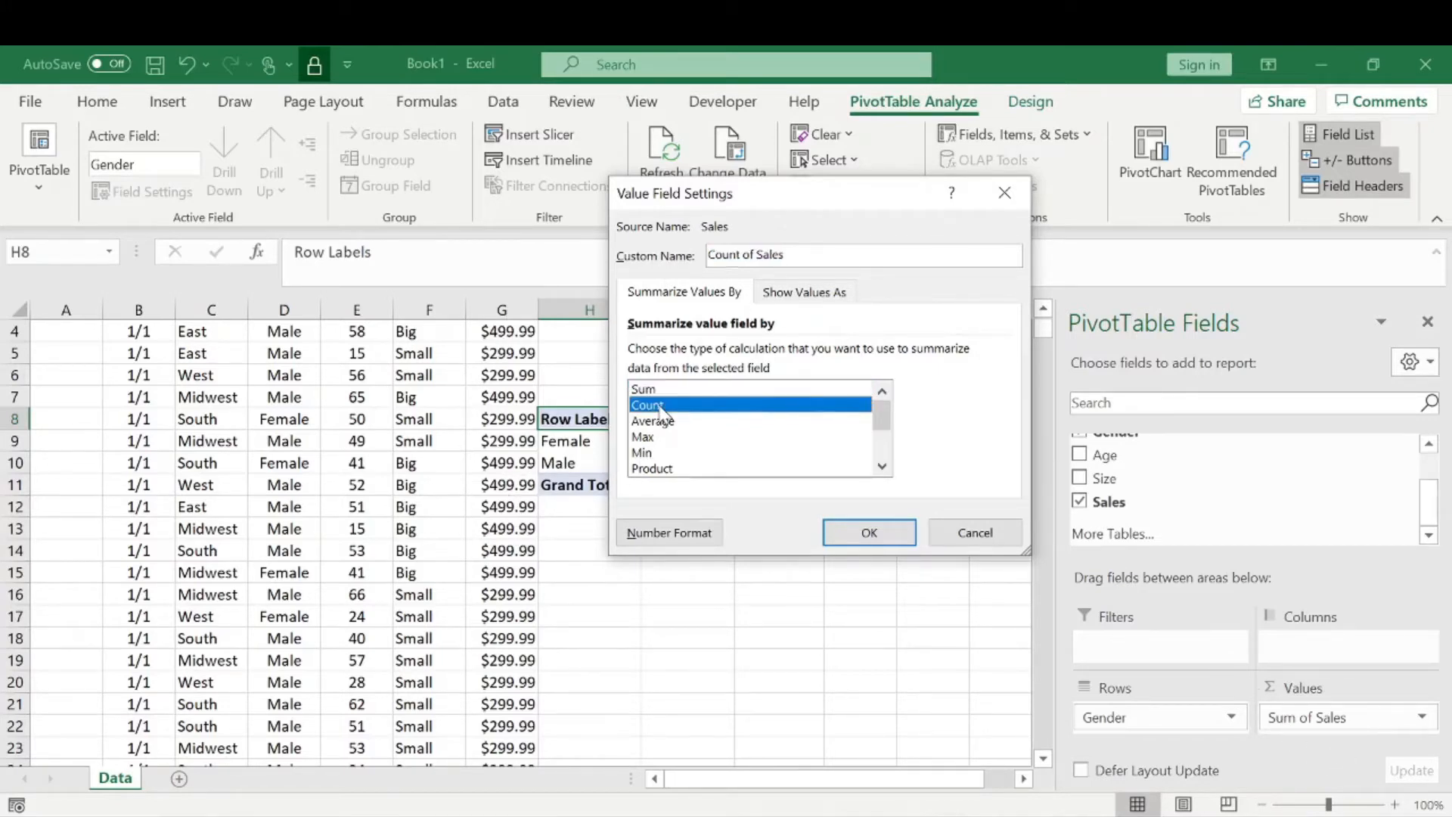
left_click(870, 533)
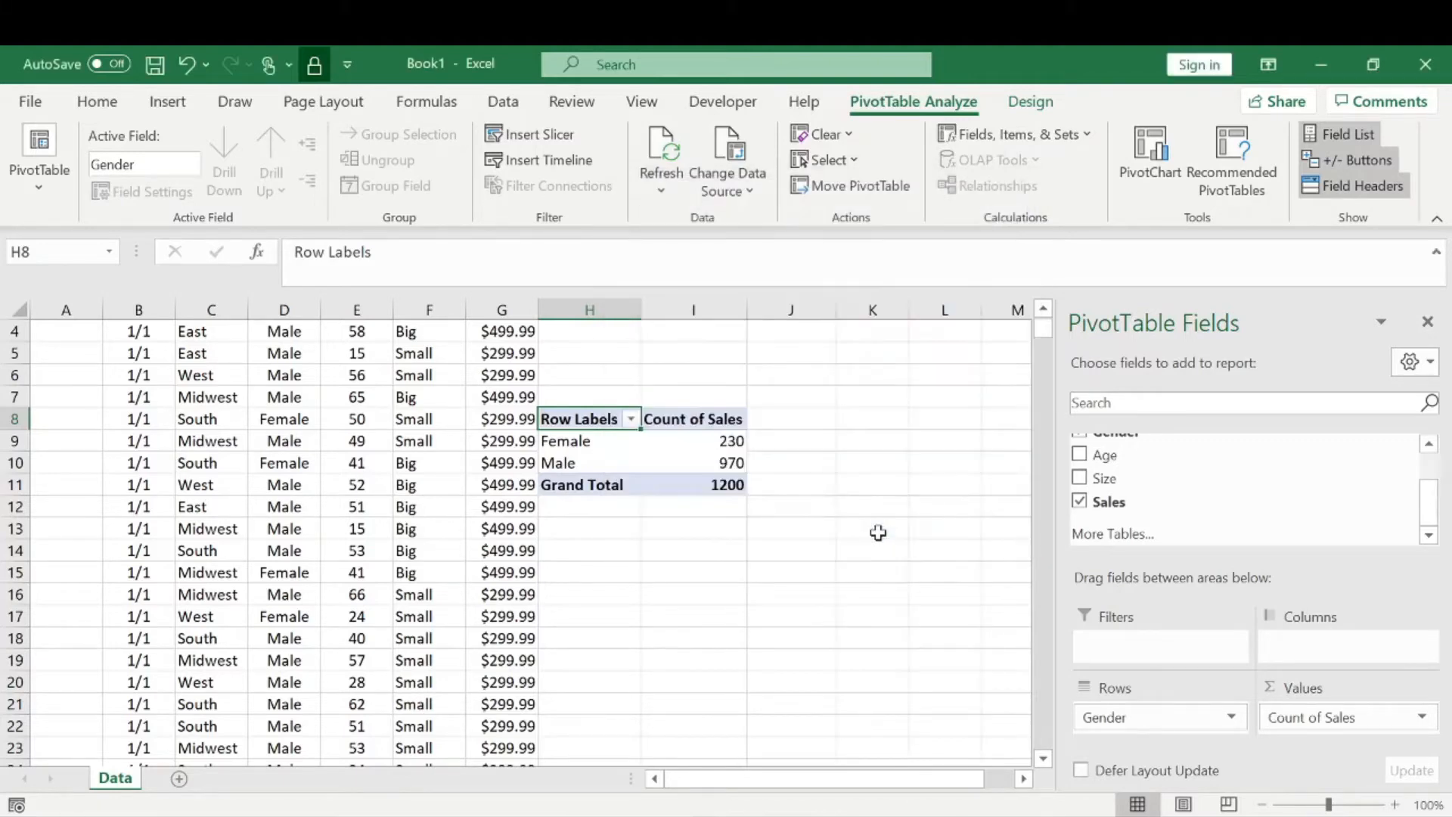
left_click(699, 441)
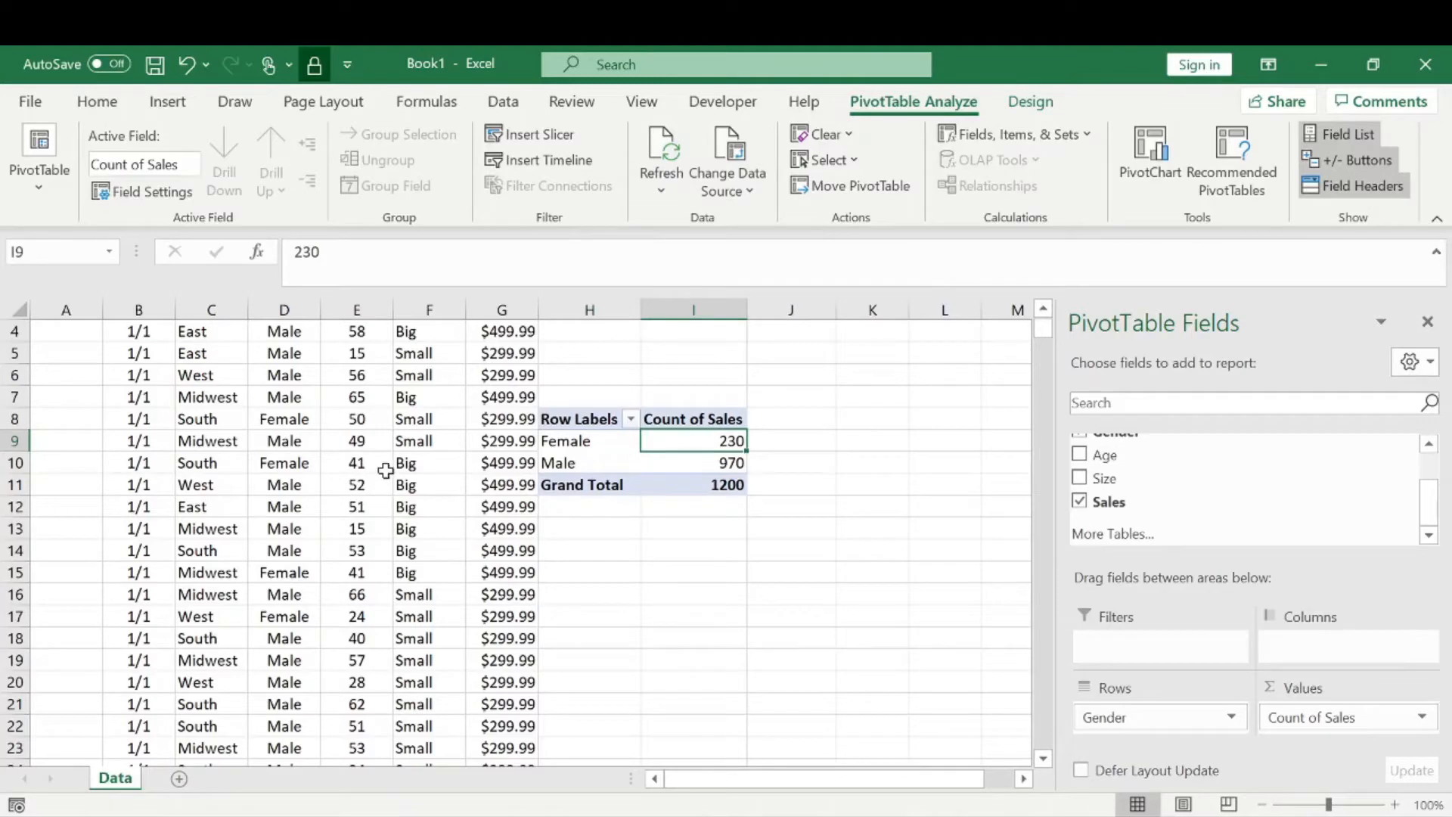
- Change the Sales value field's summary calculation from Count to Sum in the PivotTable
left_click(702, 468)
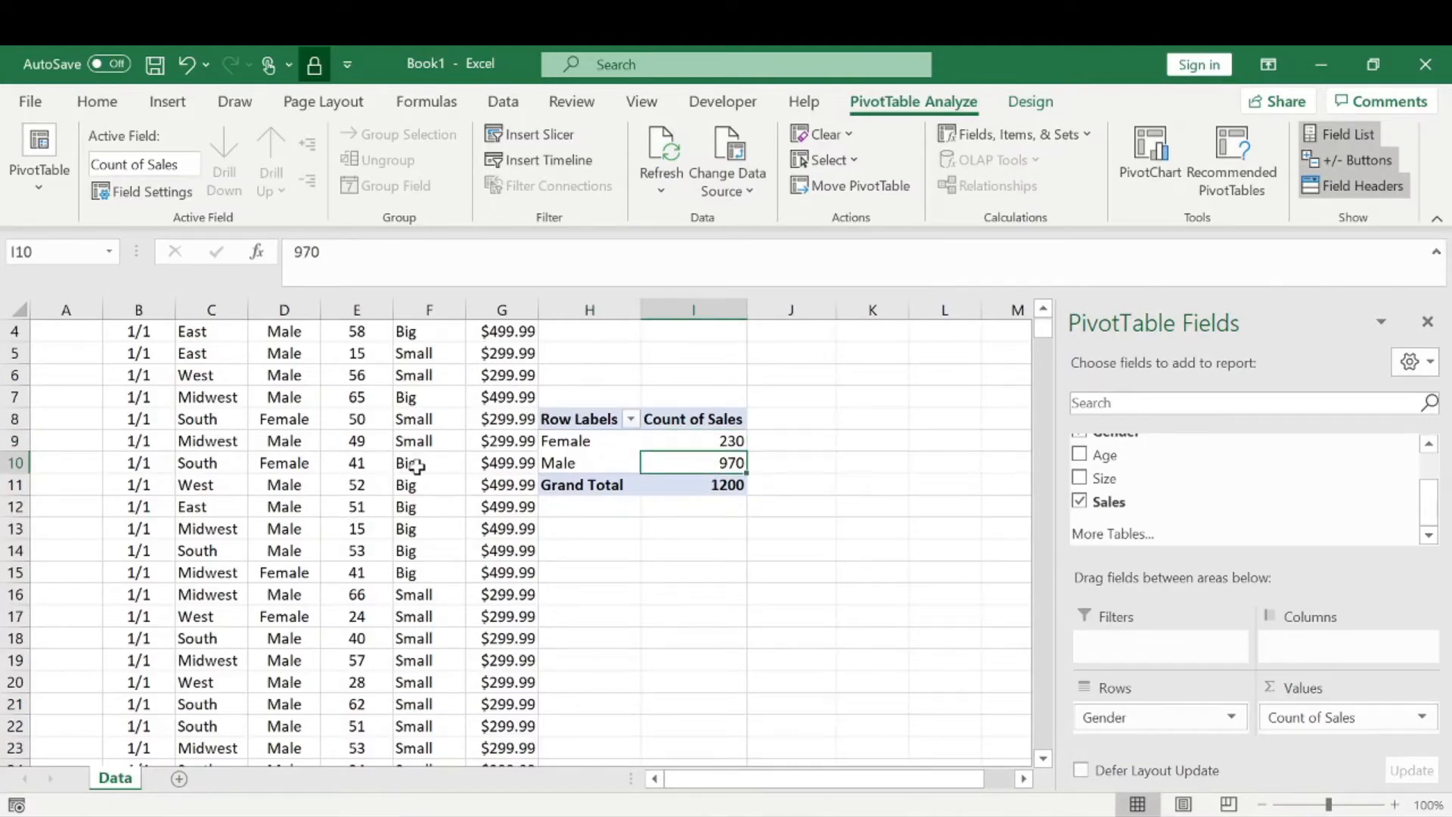
left_click(713, 486)
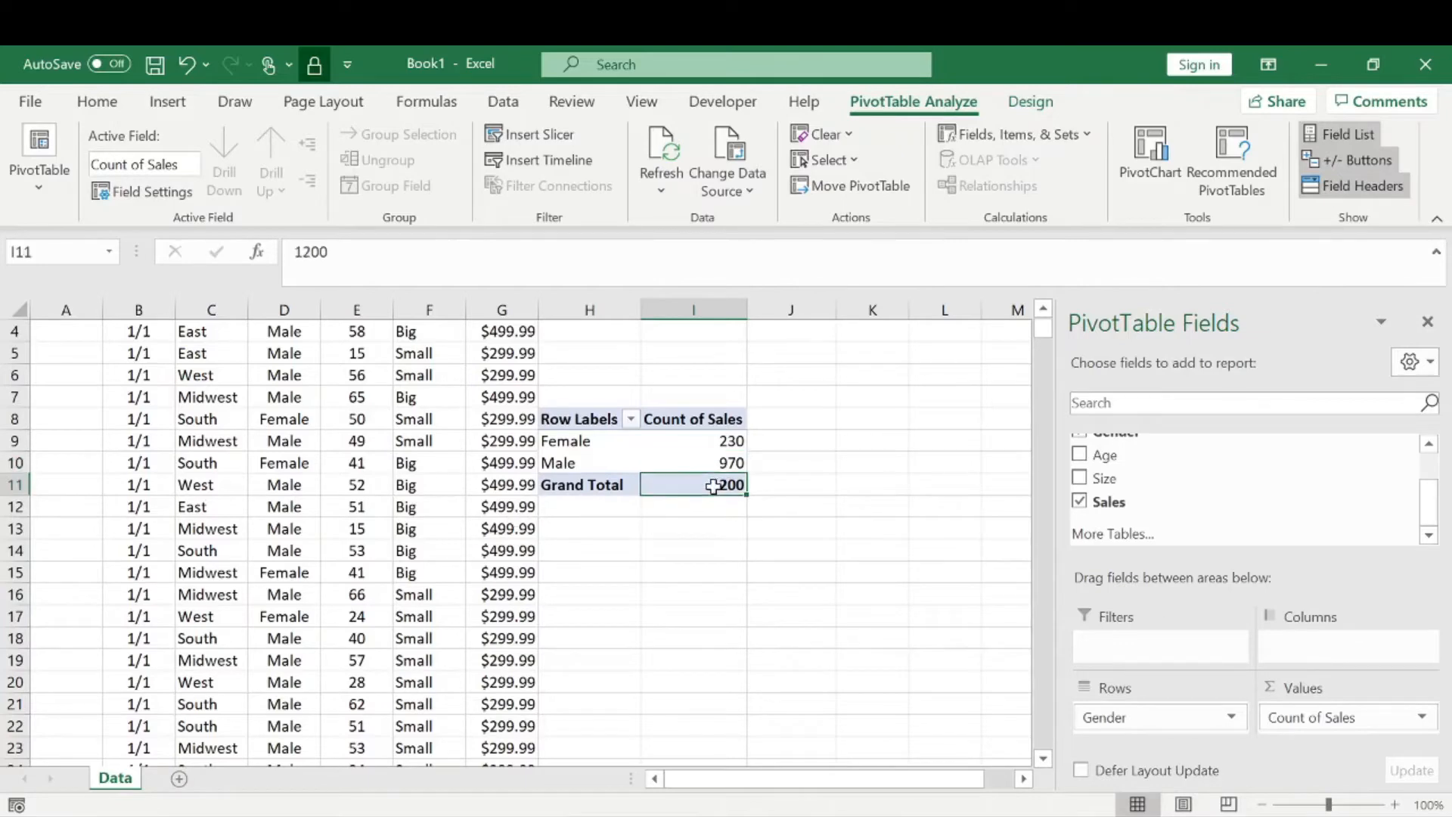
scroll(748, 514, "up", 1)
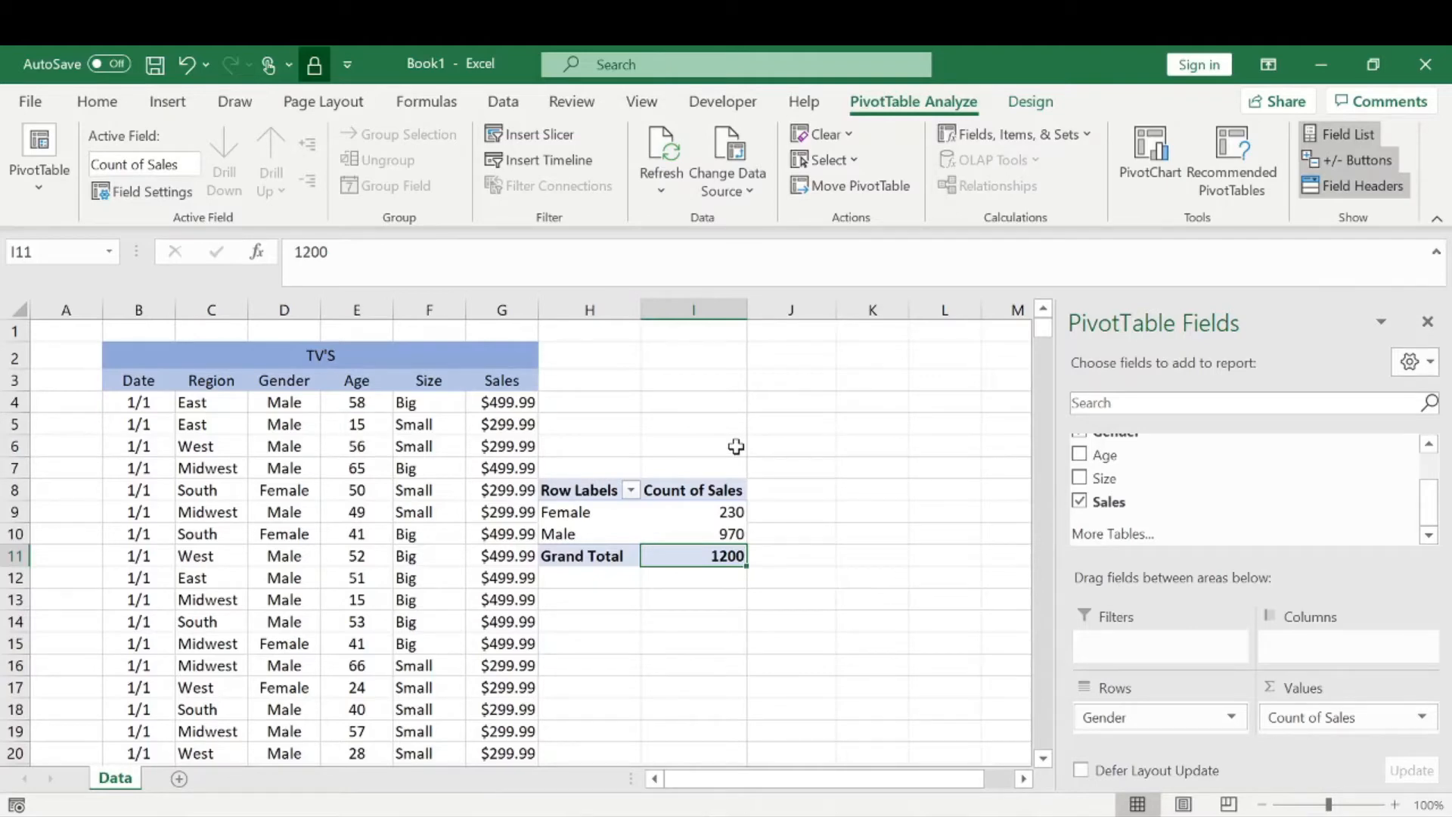
left_click(1350, 717)
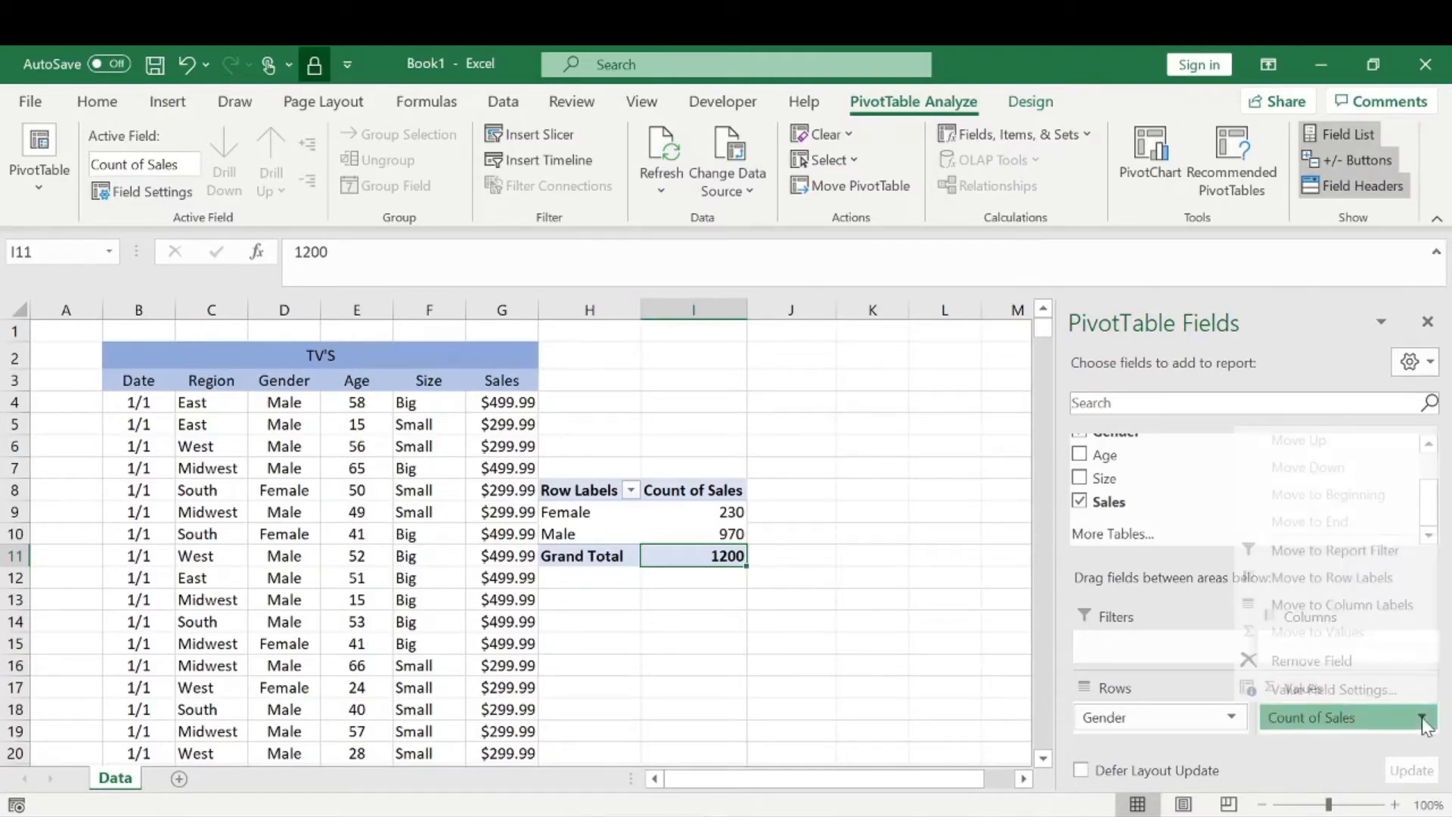
left_click(1334, 689)
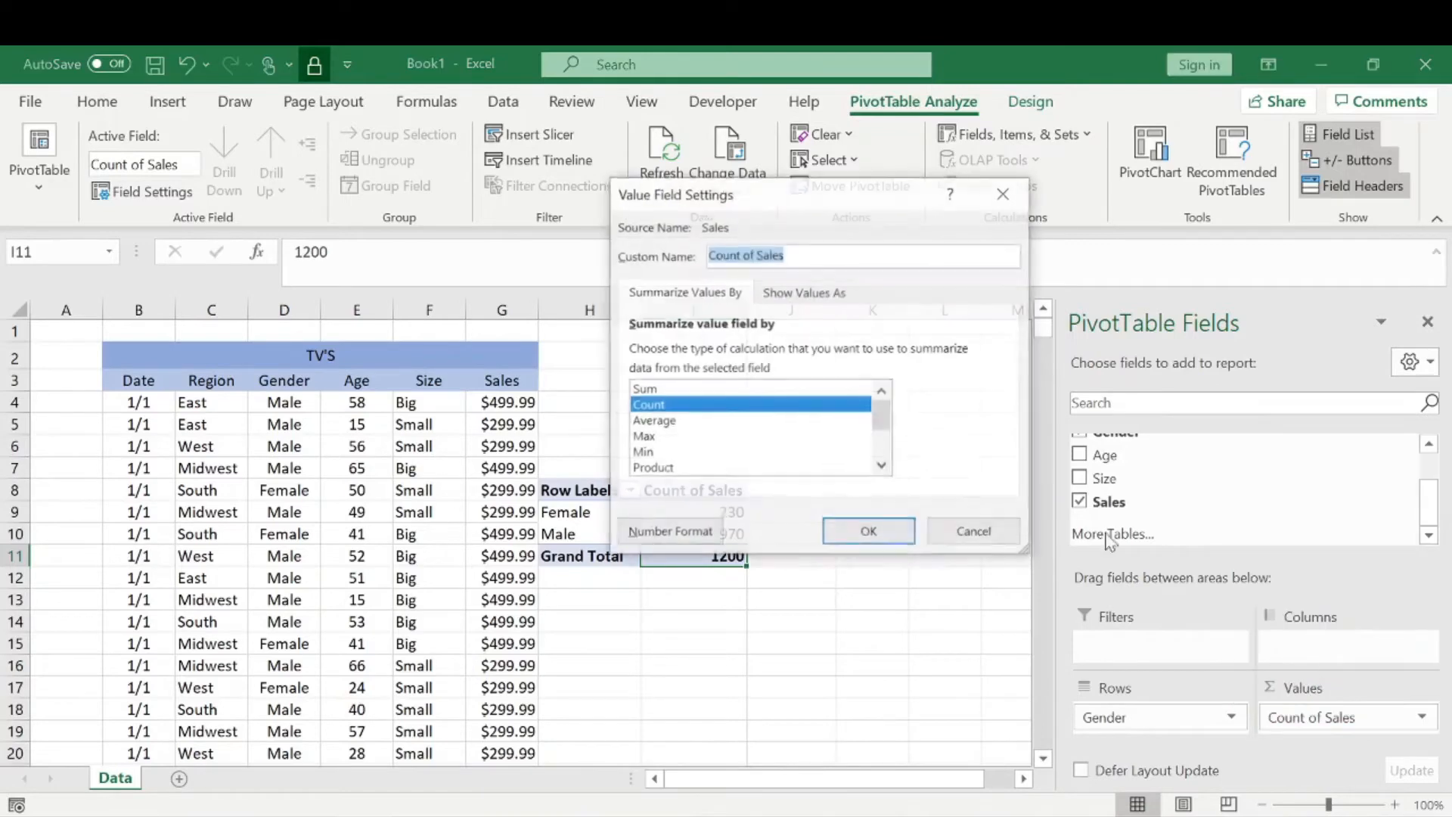
left_click(669, 389)
left_click(896, 534)
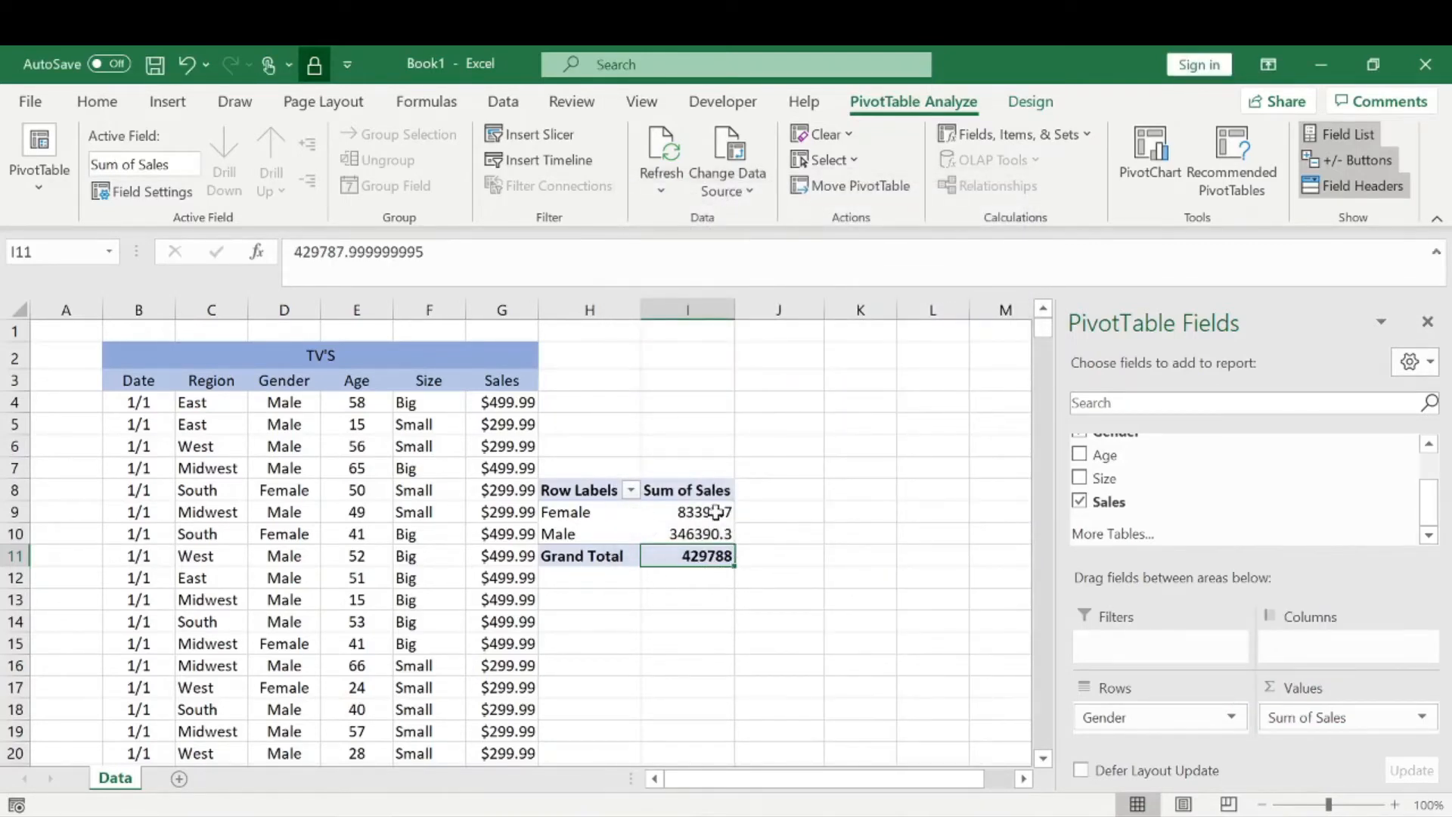
- Add the Size field to the PivotTable's Columns area to split the sales by TV size
mouse_move(715, 512)
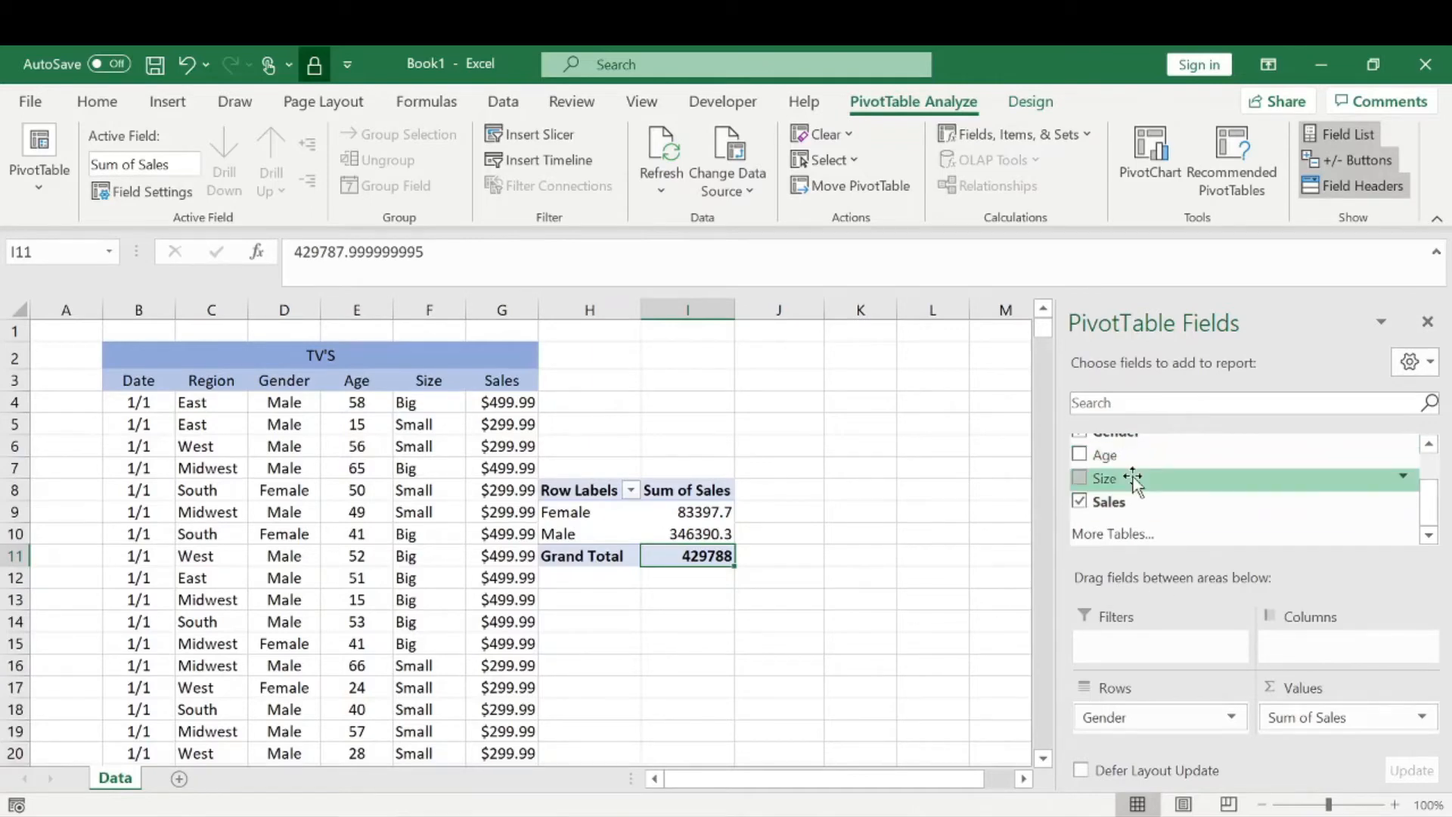
left_click_drag(1132, 478, 1312, 645)
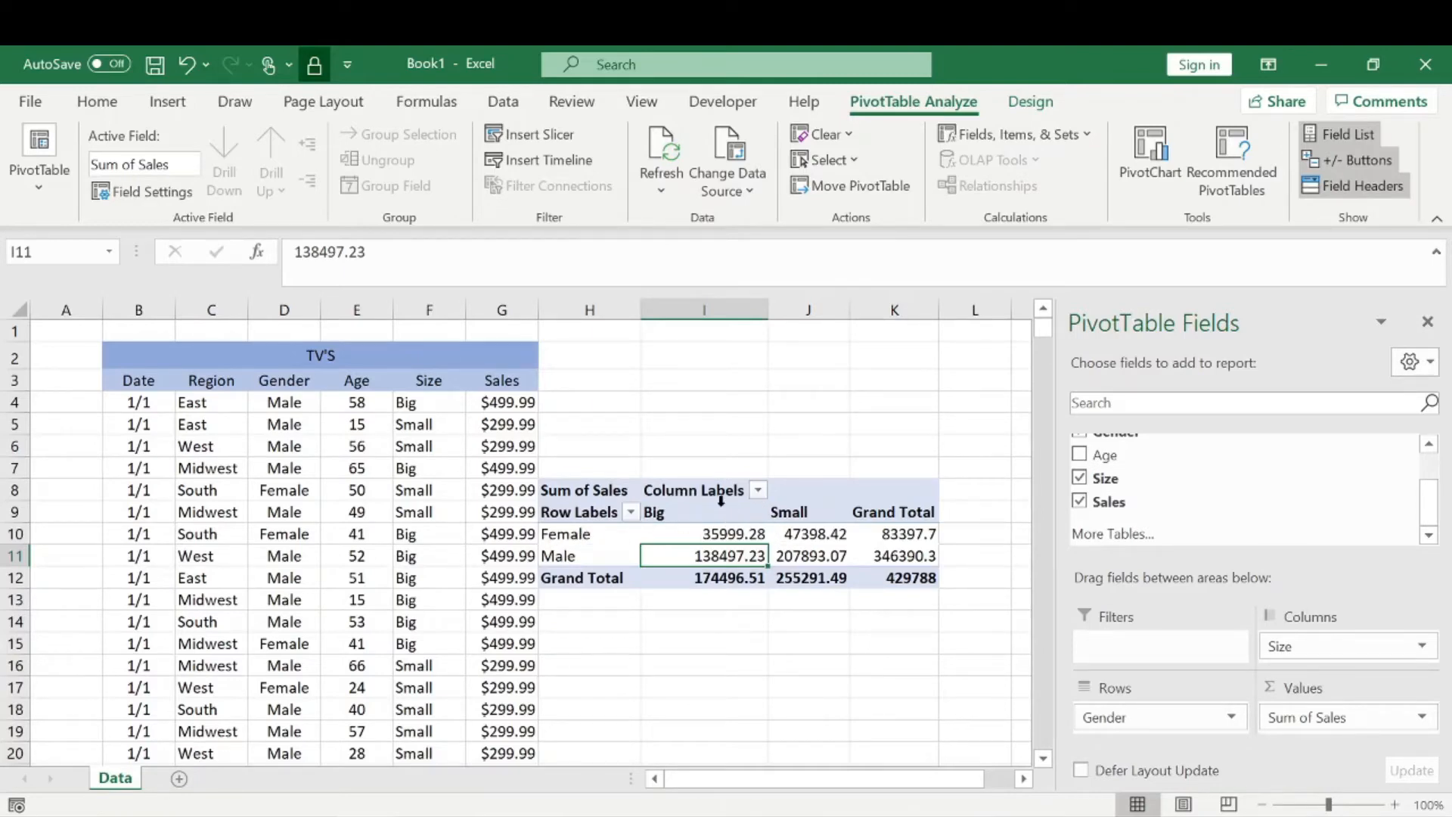
- Format the Female and Male sales values in I10:K11 as Currency with no decimal places
left_click(722, 533)
left_click_drag(740, 543, 882, 552)
left_click(167, 101)
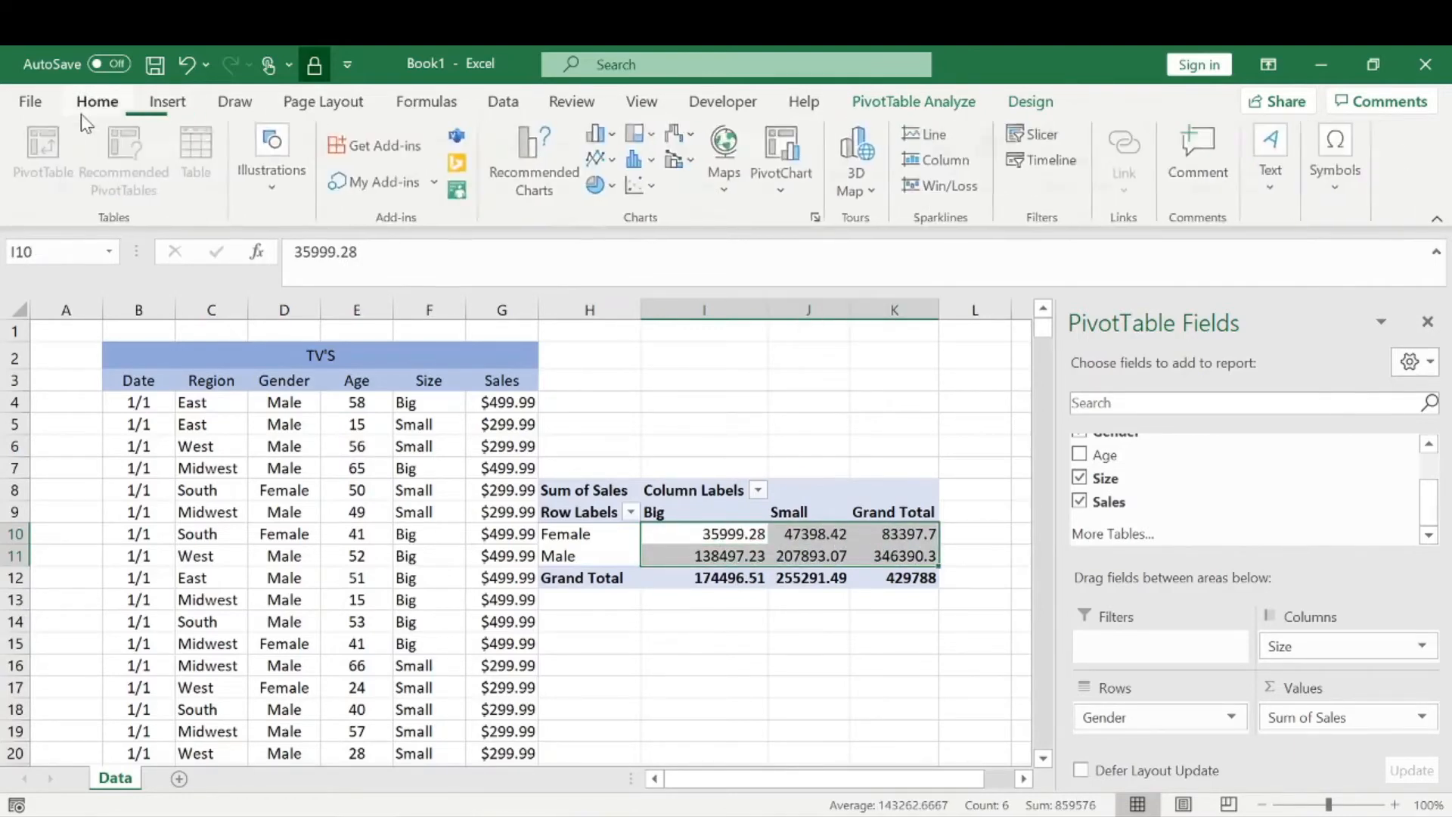
left_click(97, 102)
left_click(801, 144)
left_click(791, 294)
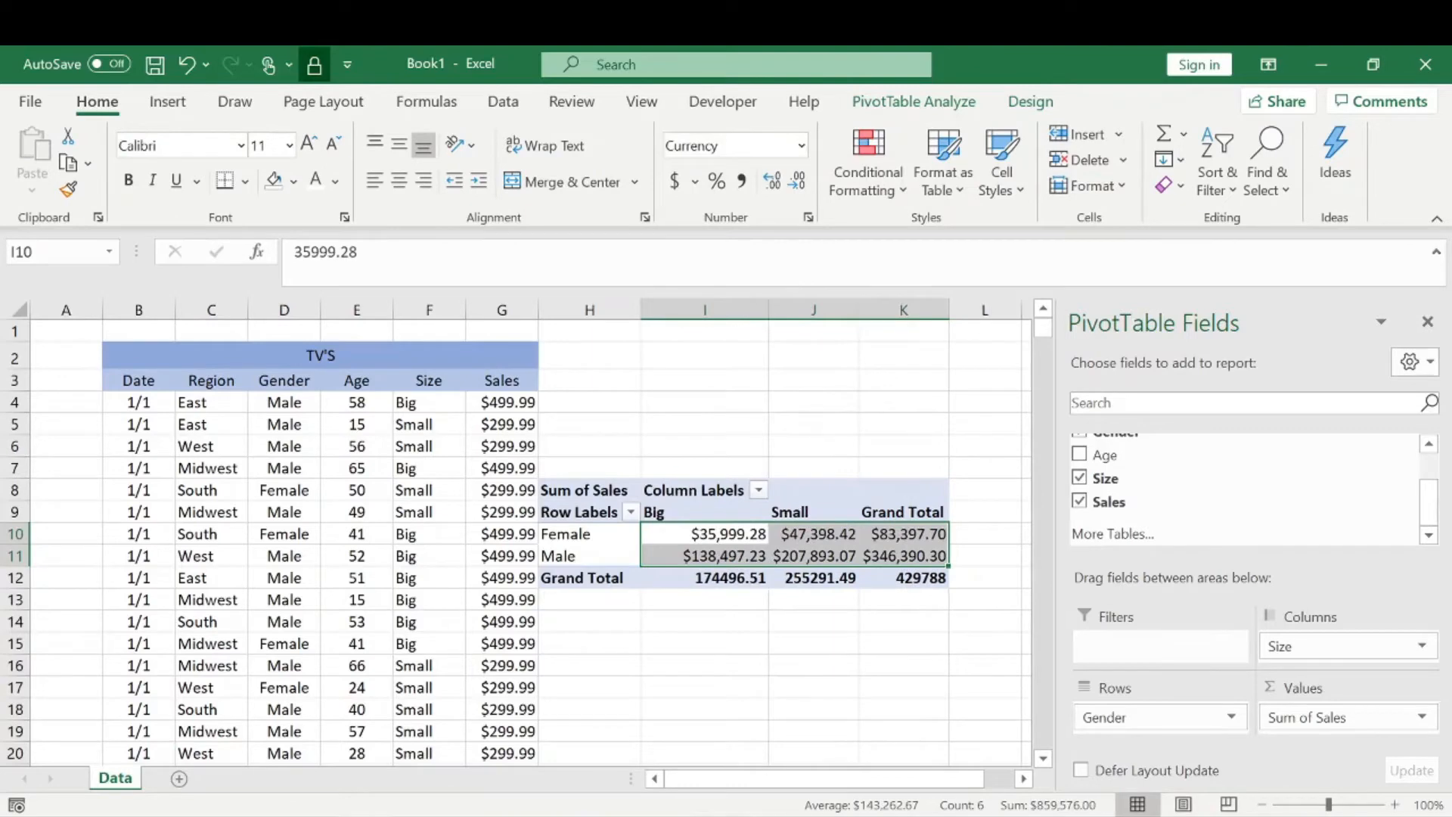
left_click(799, 180)
left_click(799, 180)
left_click(852, 406)
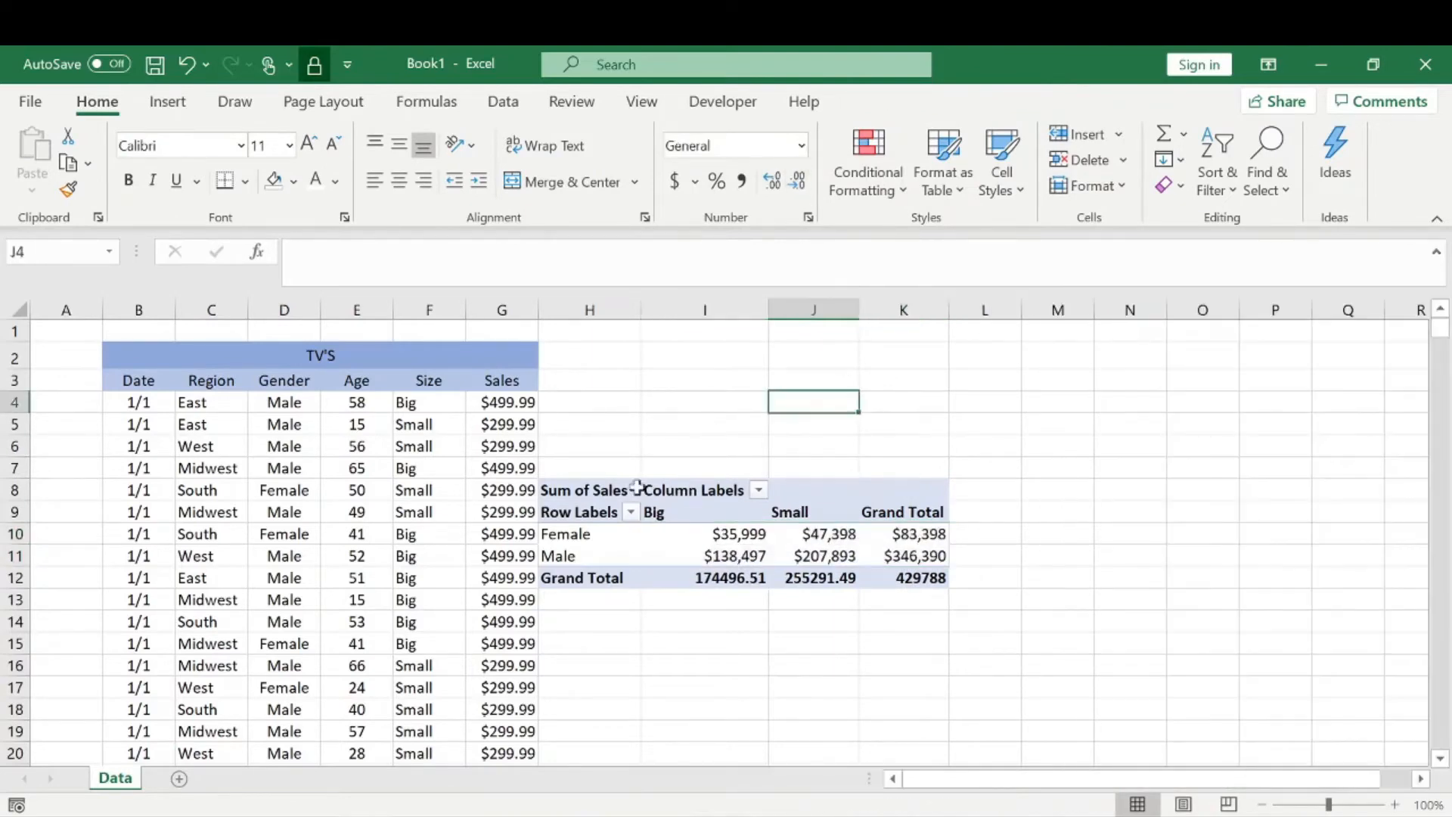
- Examine the Female and Male sales sums for Big and Small TVs and the Grand Total column
left_click(813, 503)
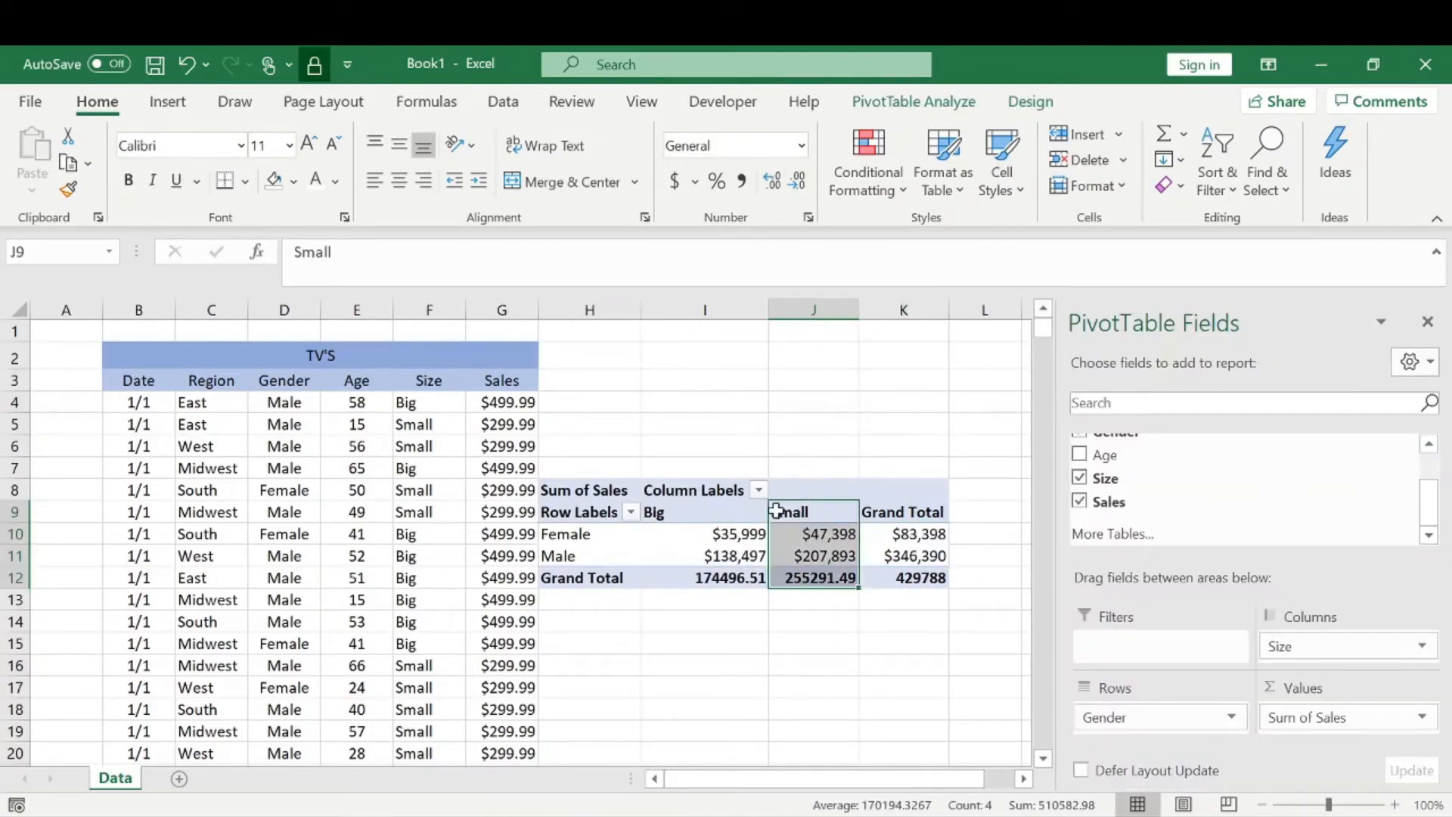
left_click(714, 537)
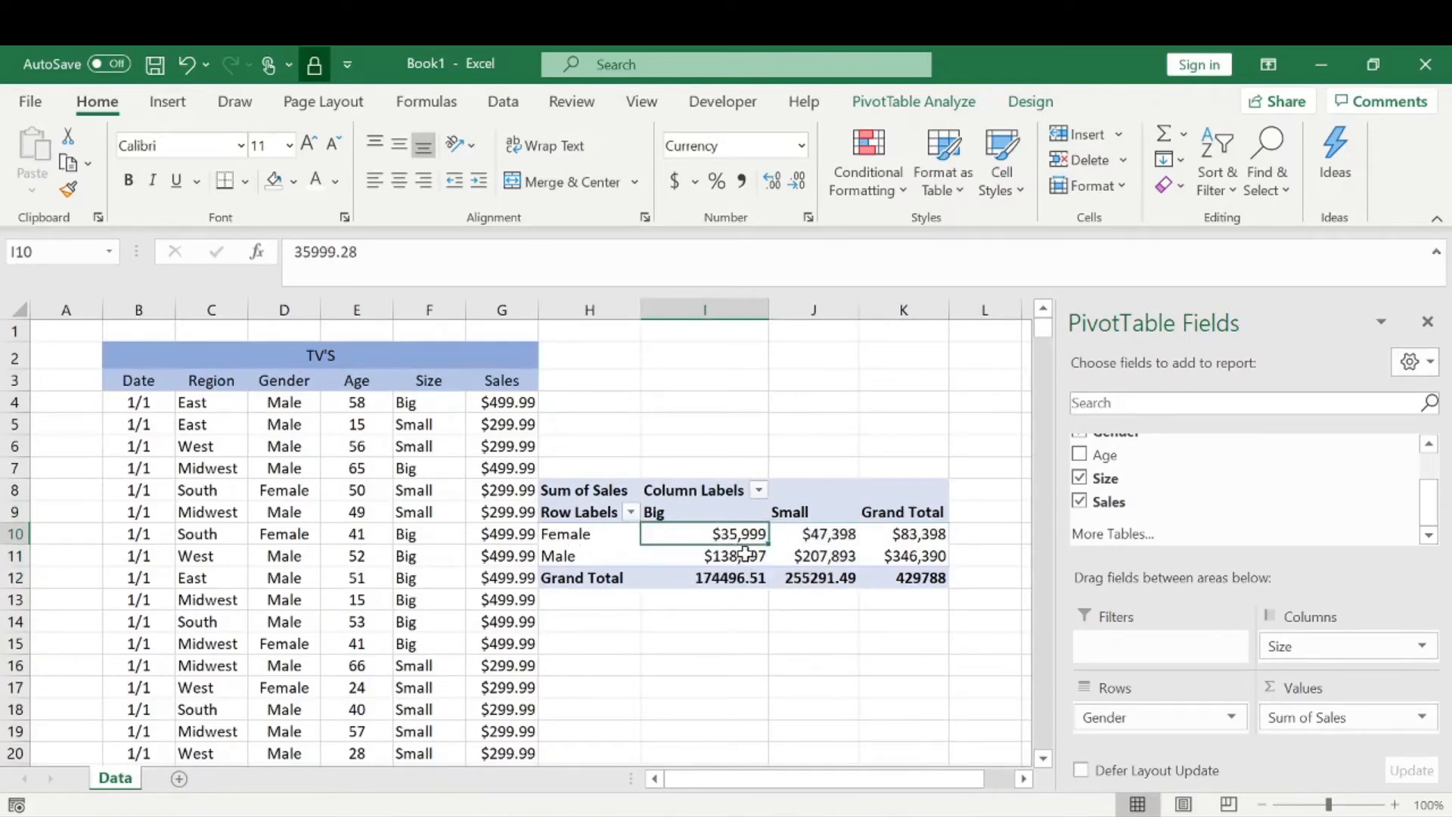
left_click(716, 555)
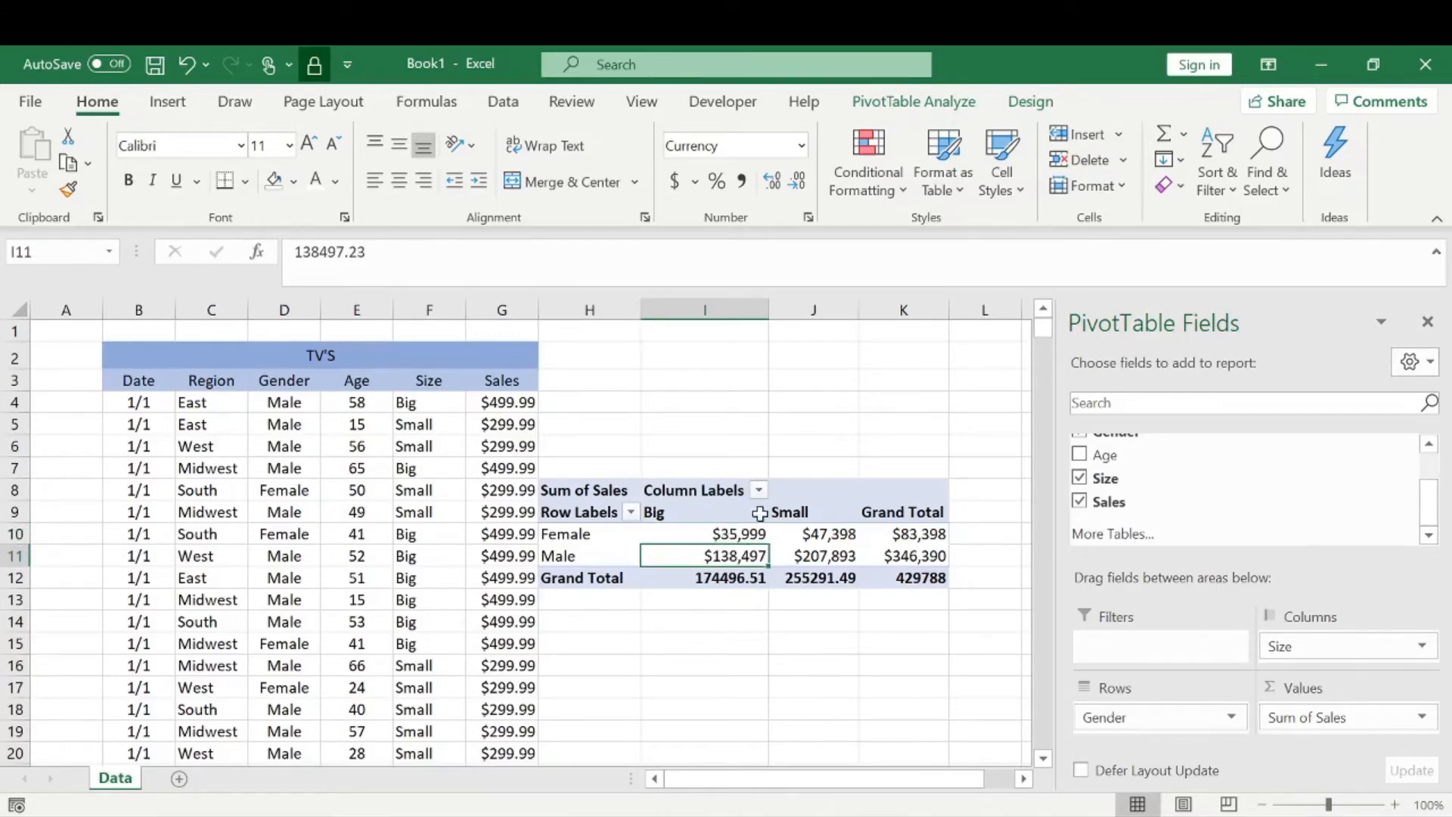
left_click(822, 535)
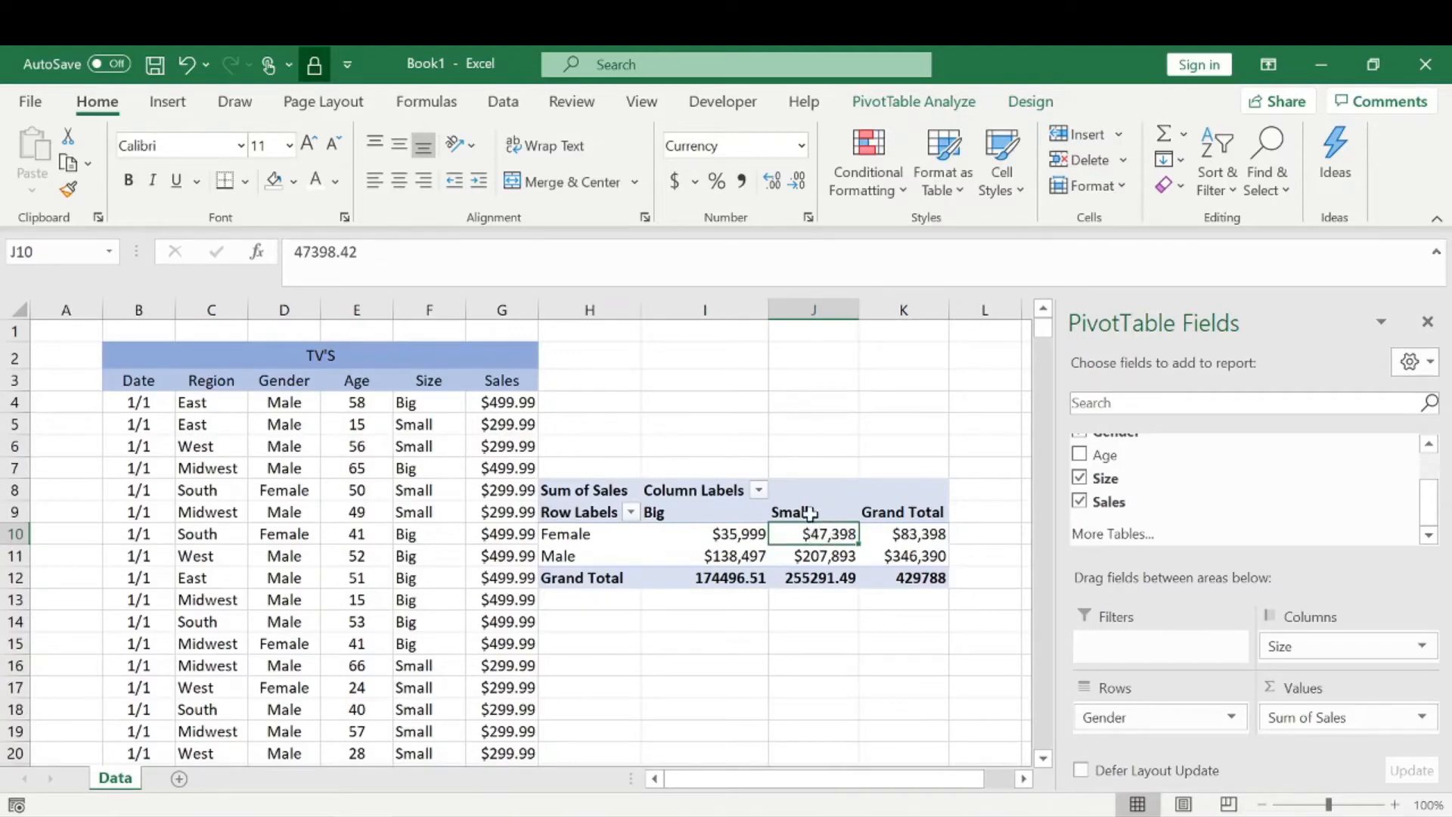
left_click(823, 554)
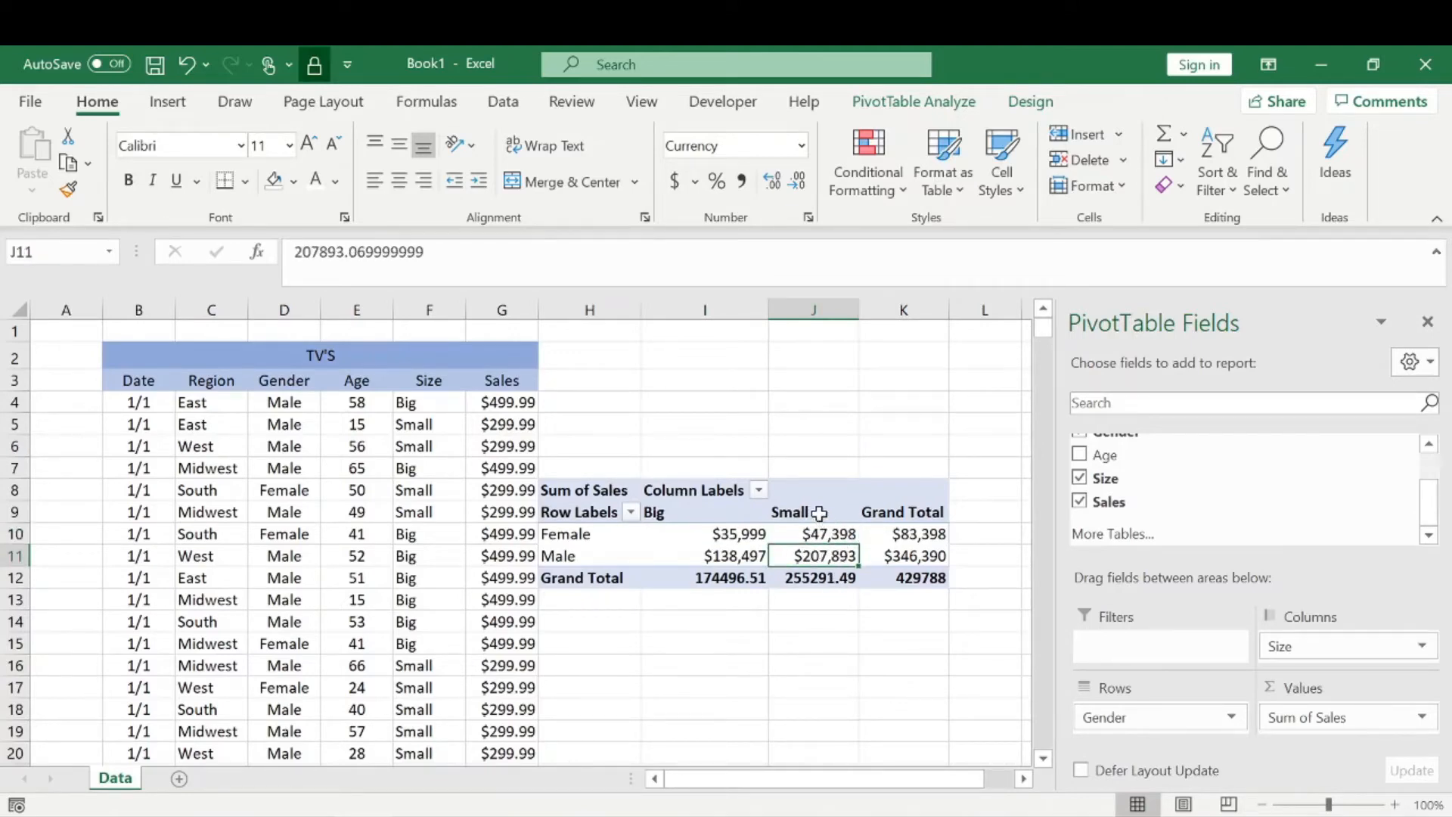
left_click(913, 505)
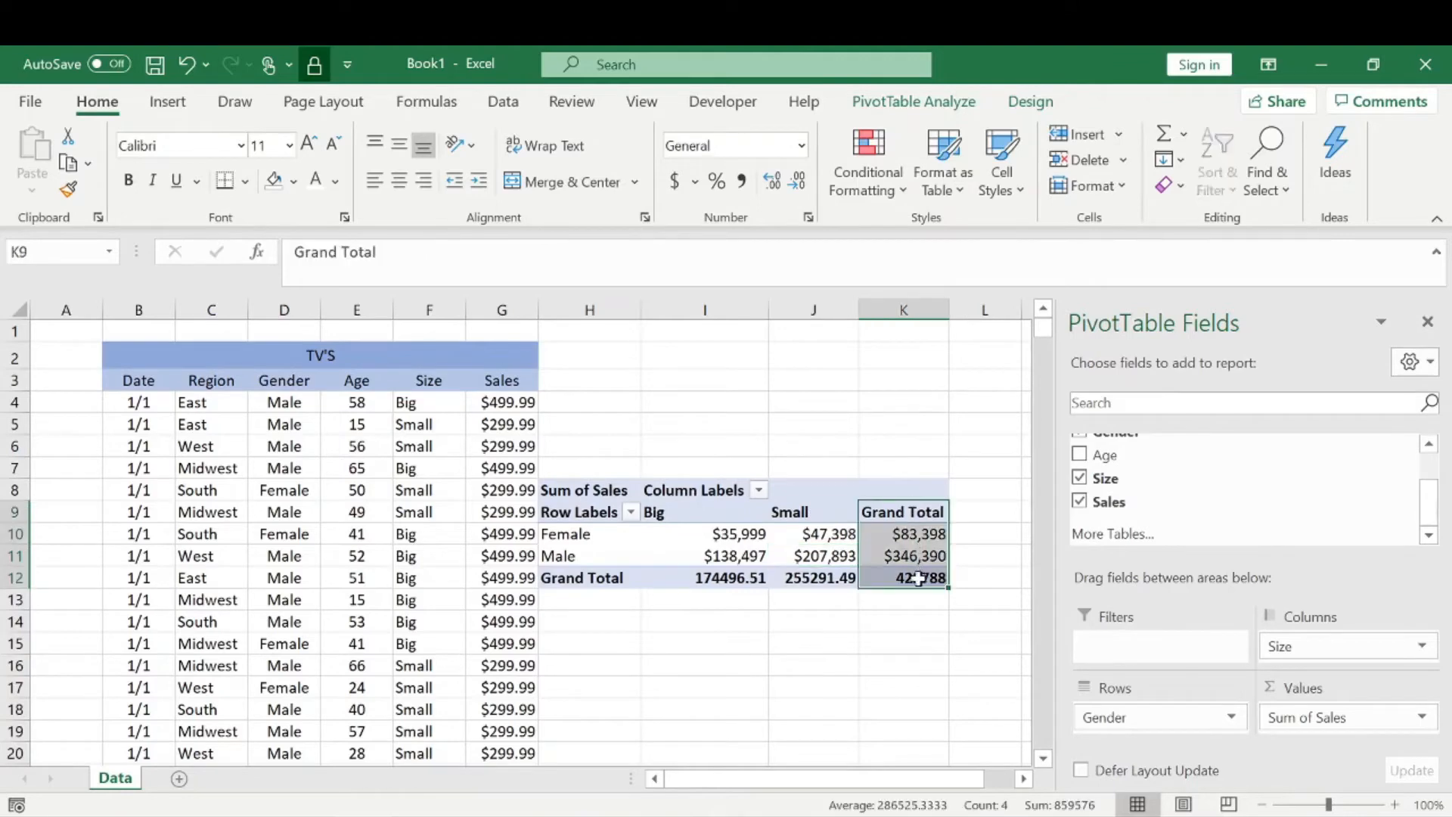
left_click(846, 621)
- Format the Grand Total row values in I12:K12 as Currency with no decimal places
left_click_drag(718, 578, 915, 577)
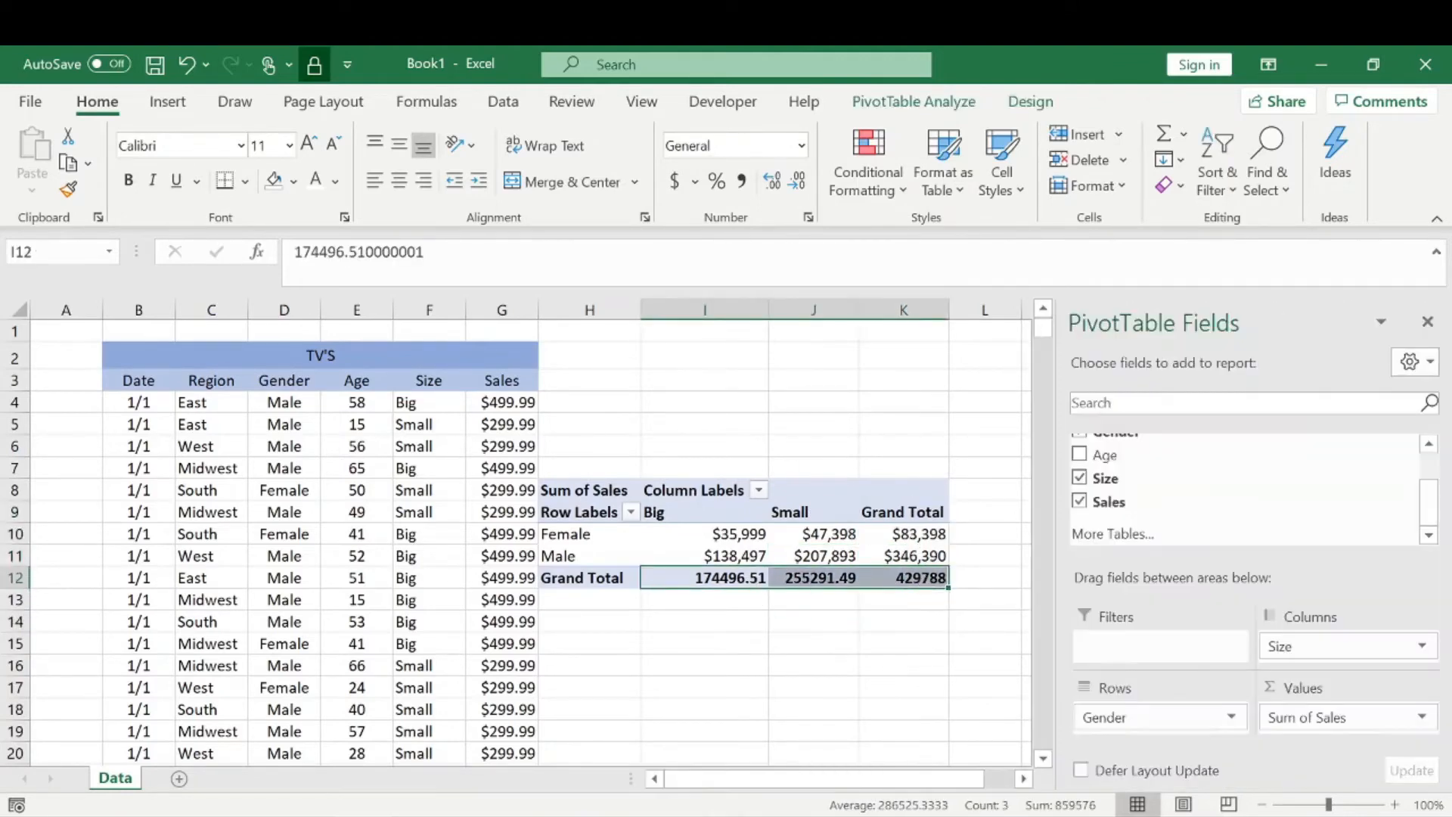
left_click(801, 145)
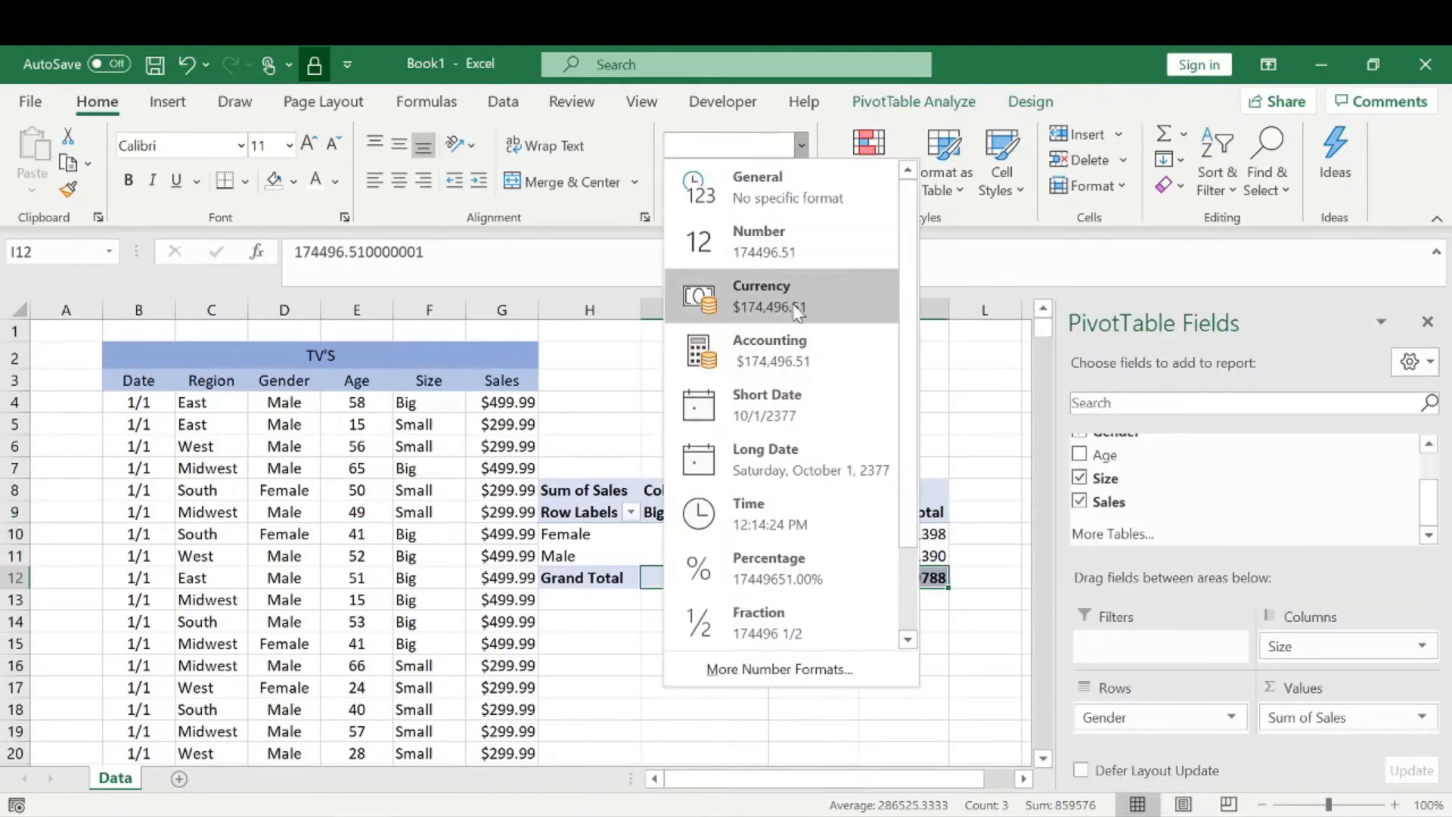
left_click(796, 310)
left_click(796, 181)
left_click(796, 181)
left_click(851, 385)
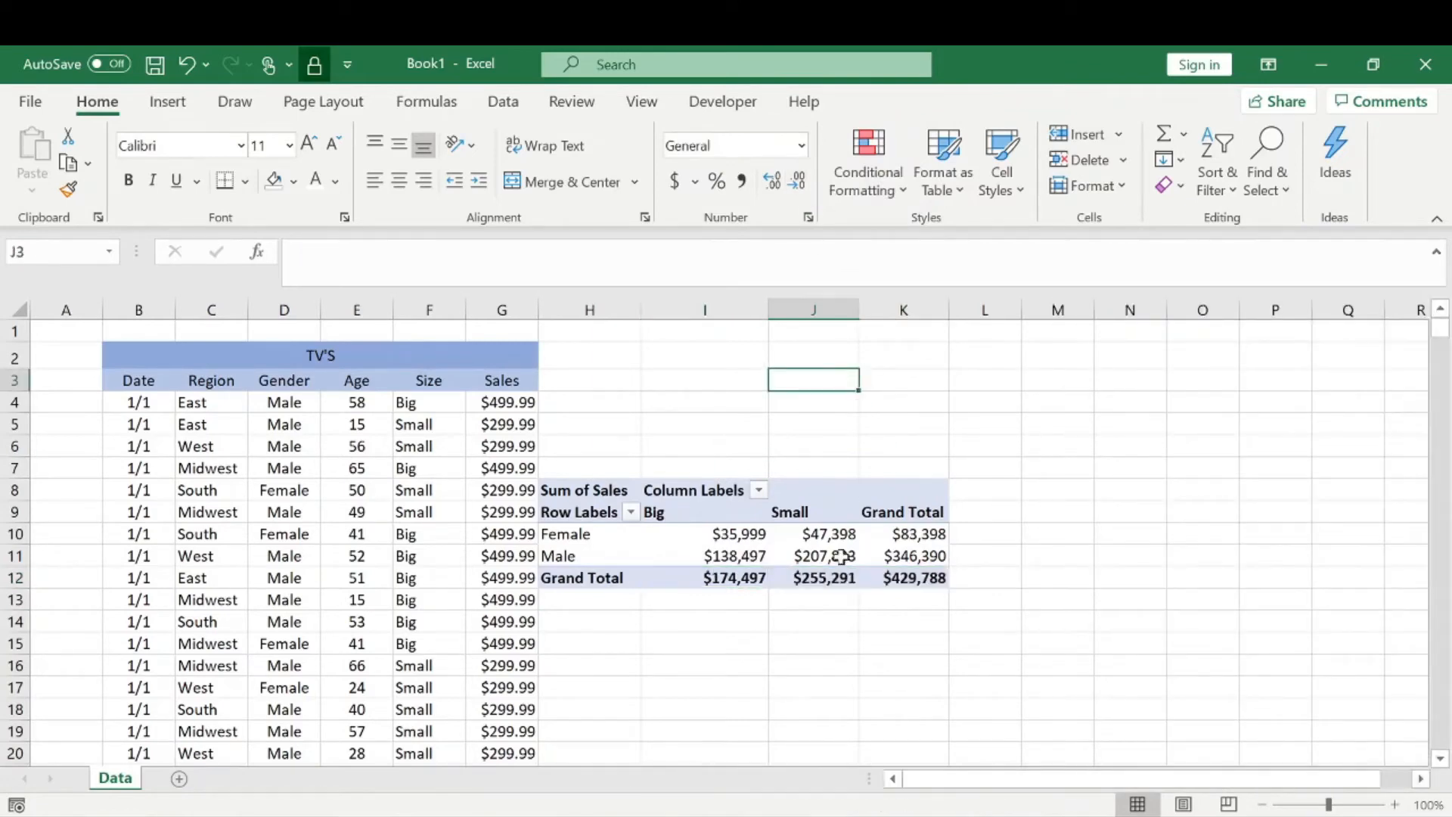
left_click_drag(718, 578, 911, 579)
left_click(903, 620)
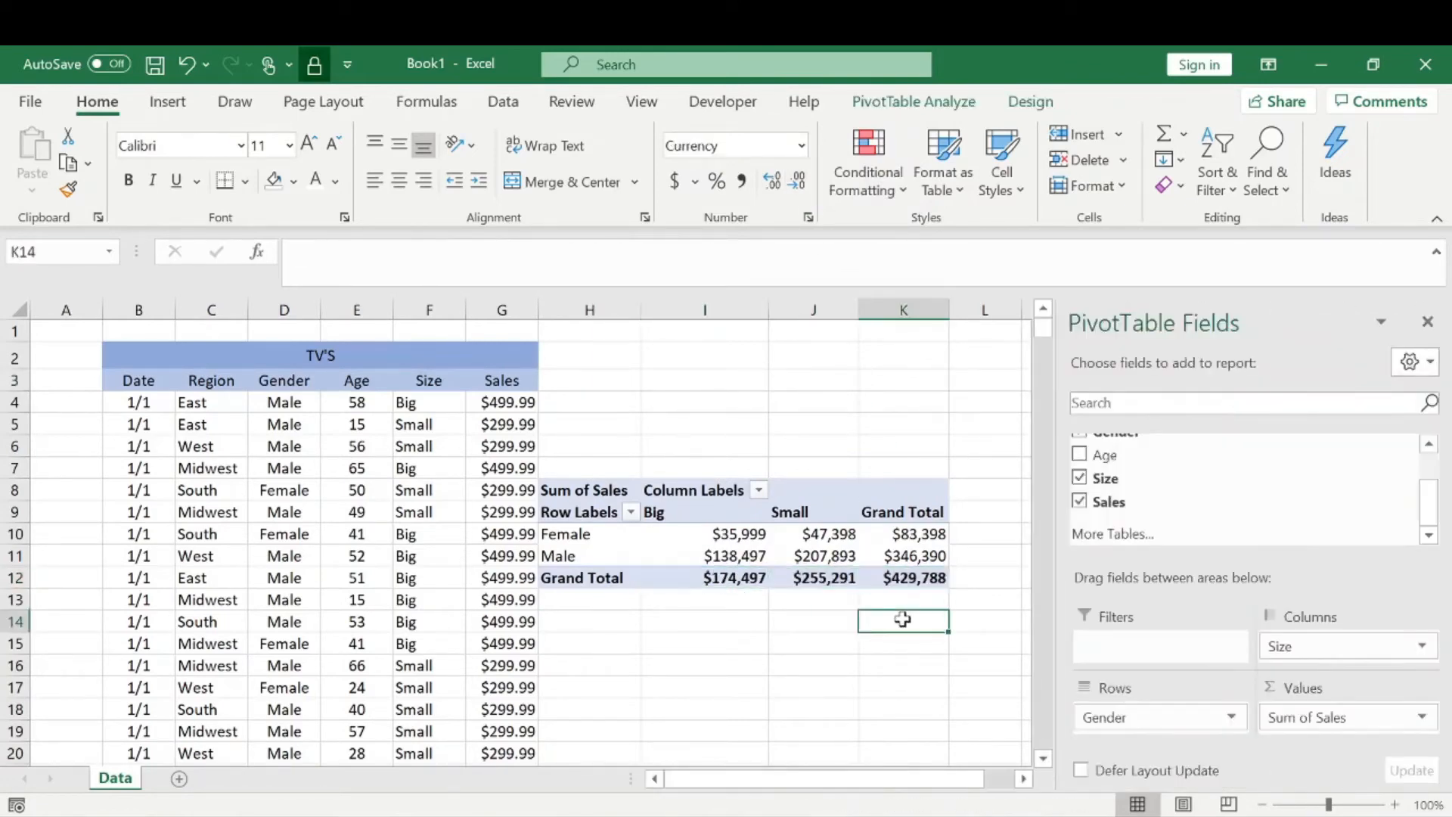
- Change the Sales value field's summary calculation to Count for the gender-by-size PivotTable
left_click(848, 476)
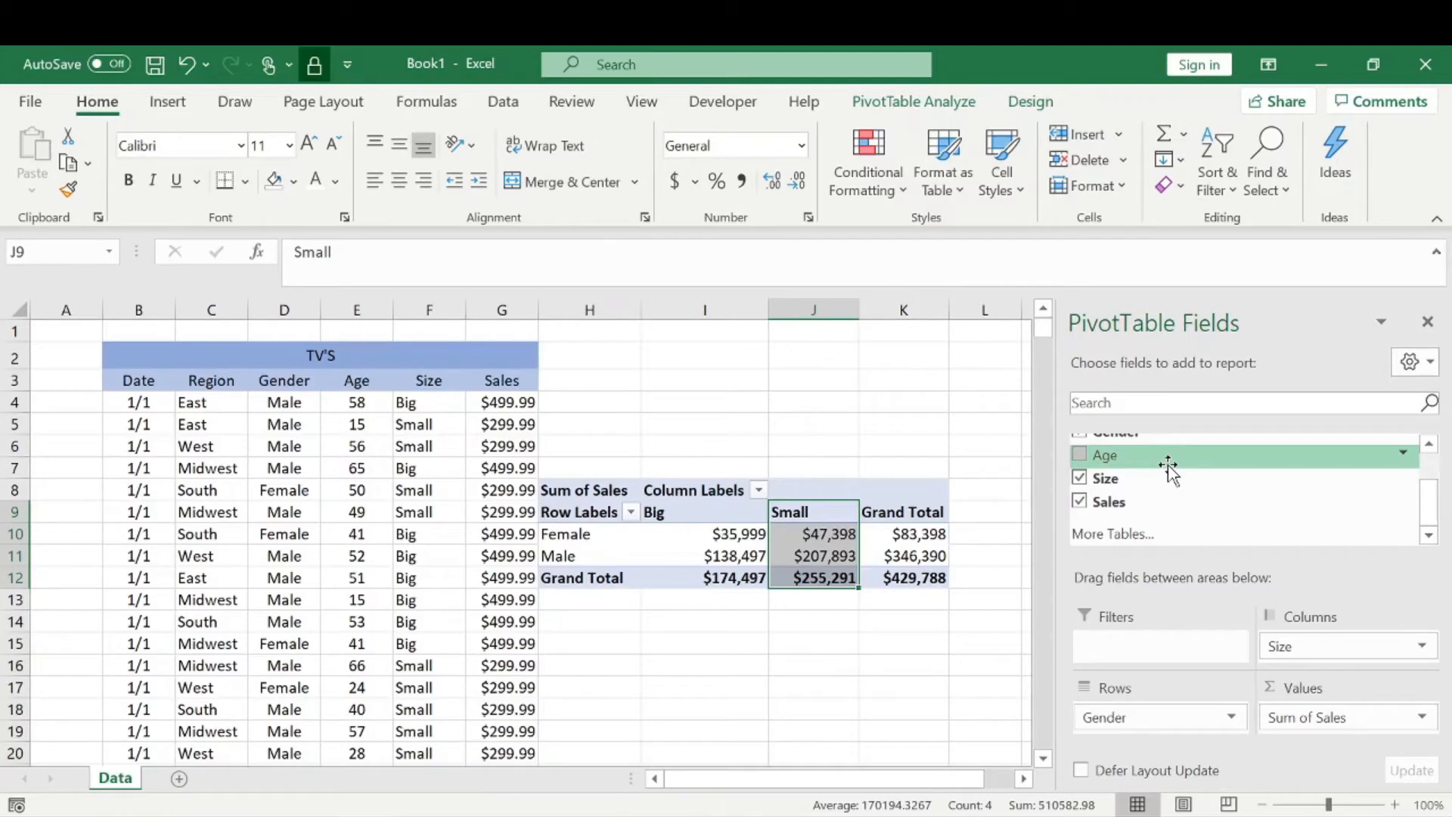
scroll(1173, 484, "up", 1)
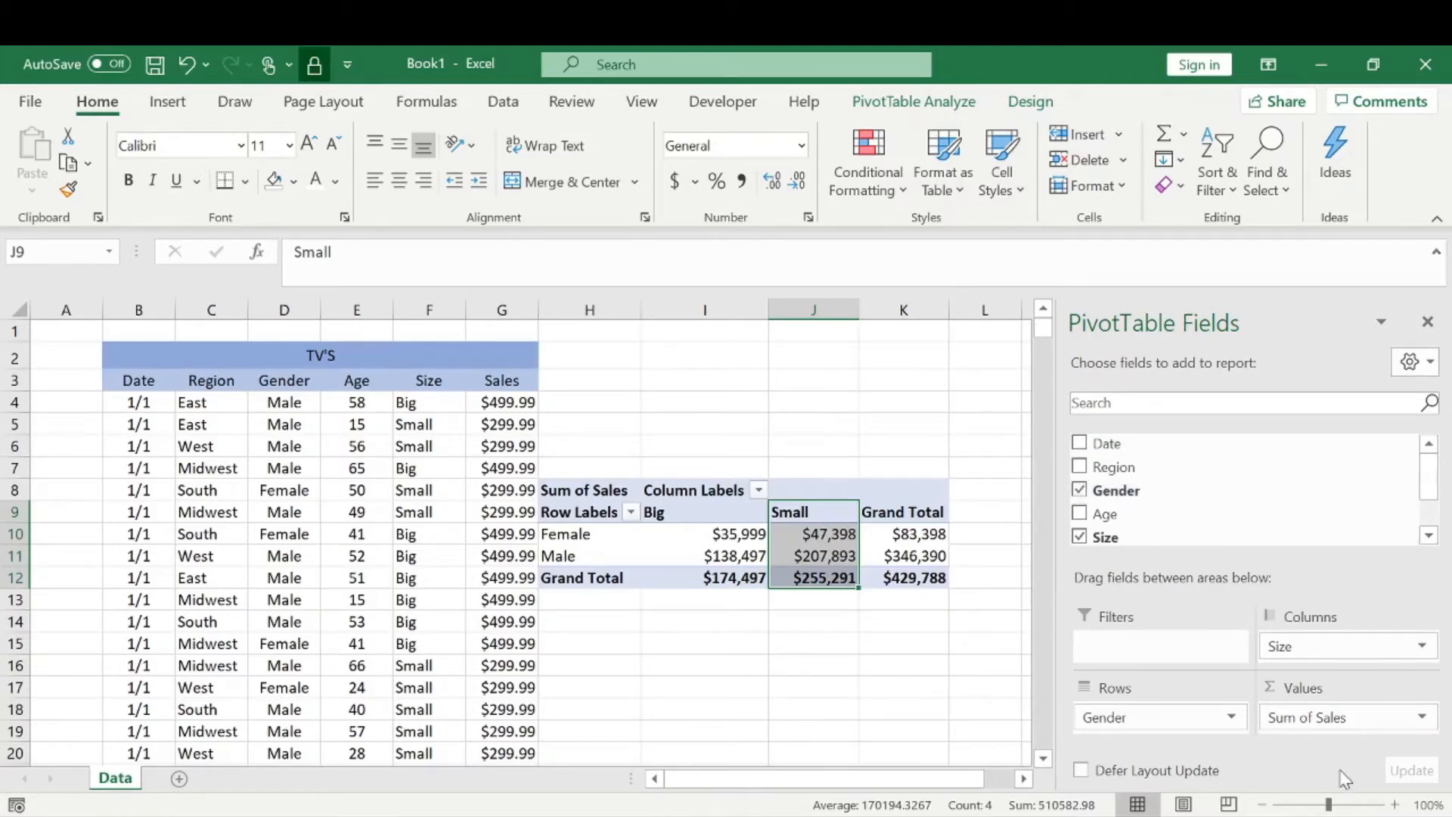
left_click(1320, 718)
left_click(1324, 689)
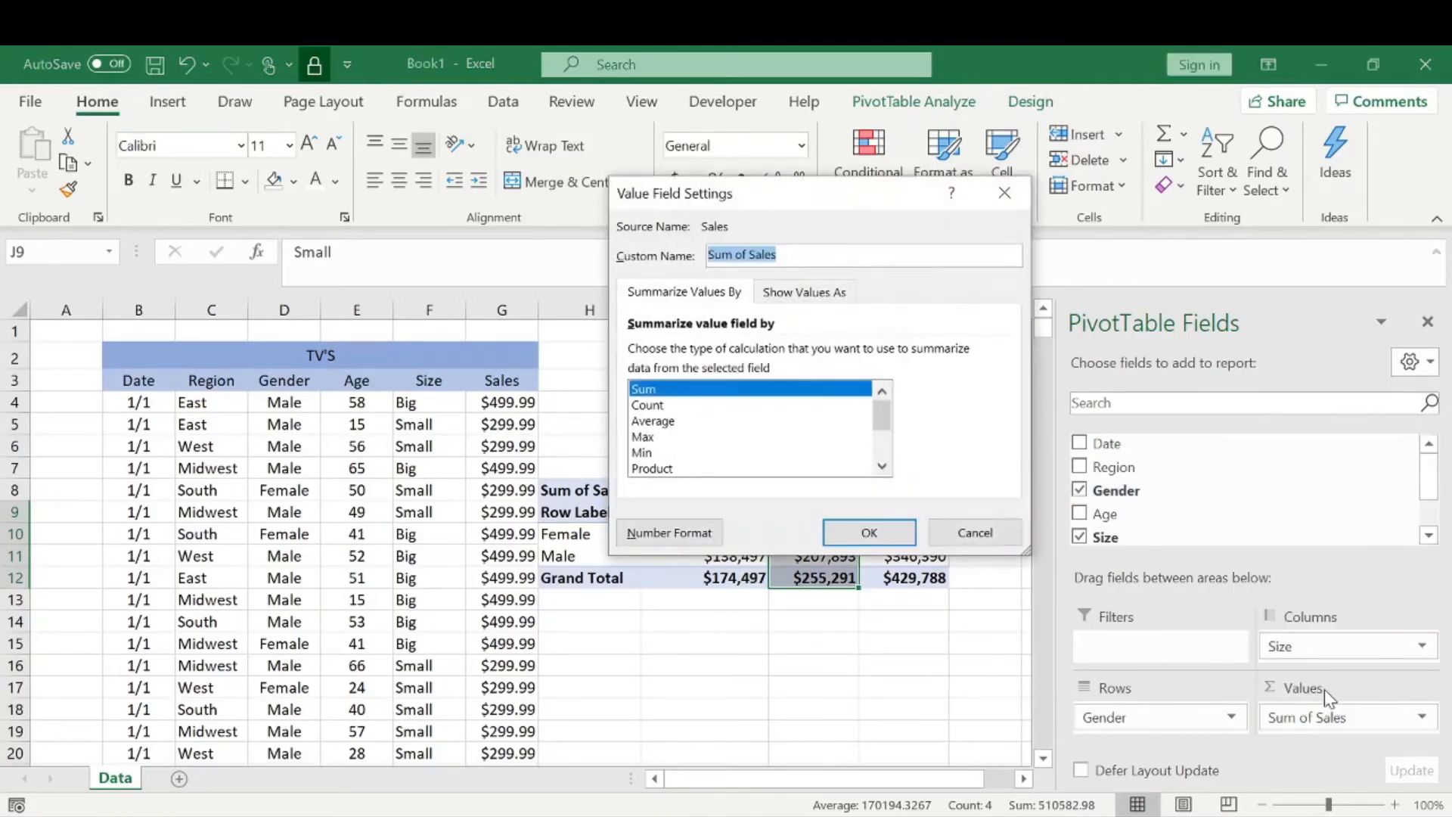
left_click(658, 405)
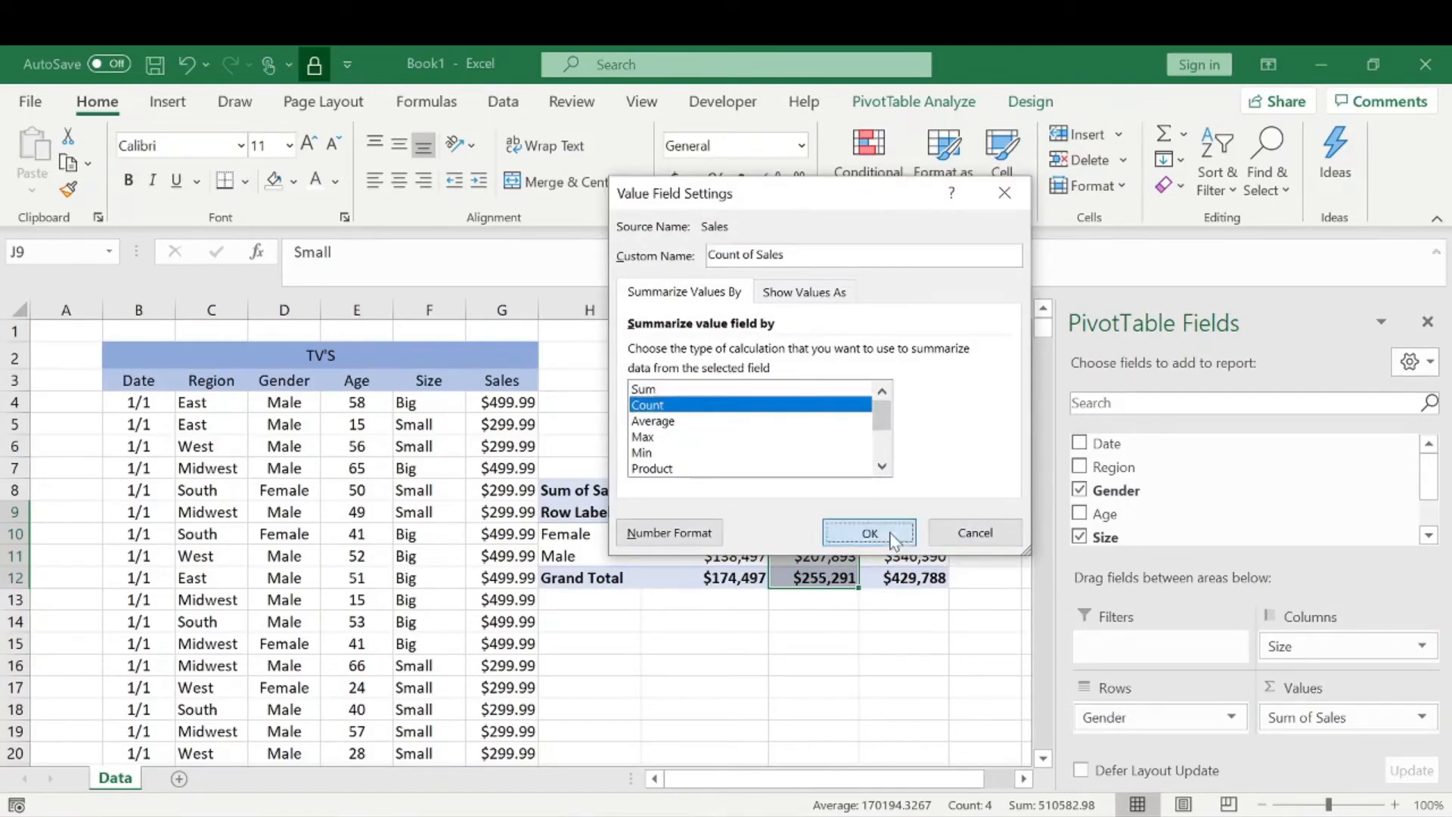
left_click(870, 532)
left_click(908, 466)
- Set the number format of the PivotTable's count values in I10:K12 to General
left_click_drag(728, 538, 885, 579)
left_click(779, 145)
left_click(802, 147)
left_click(798, 177)
left_click(996, 435)
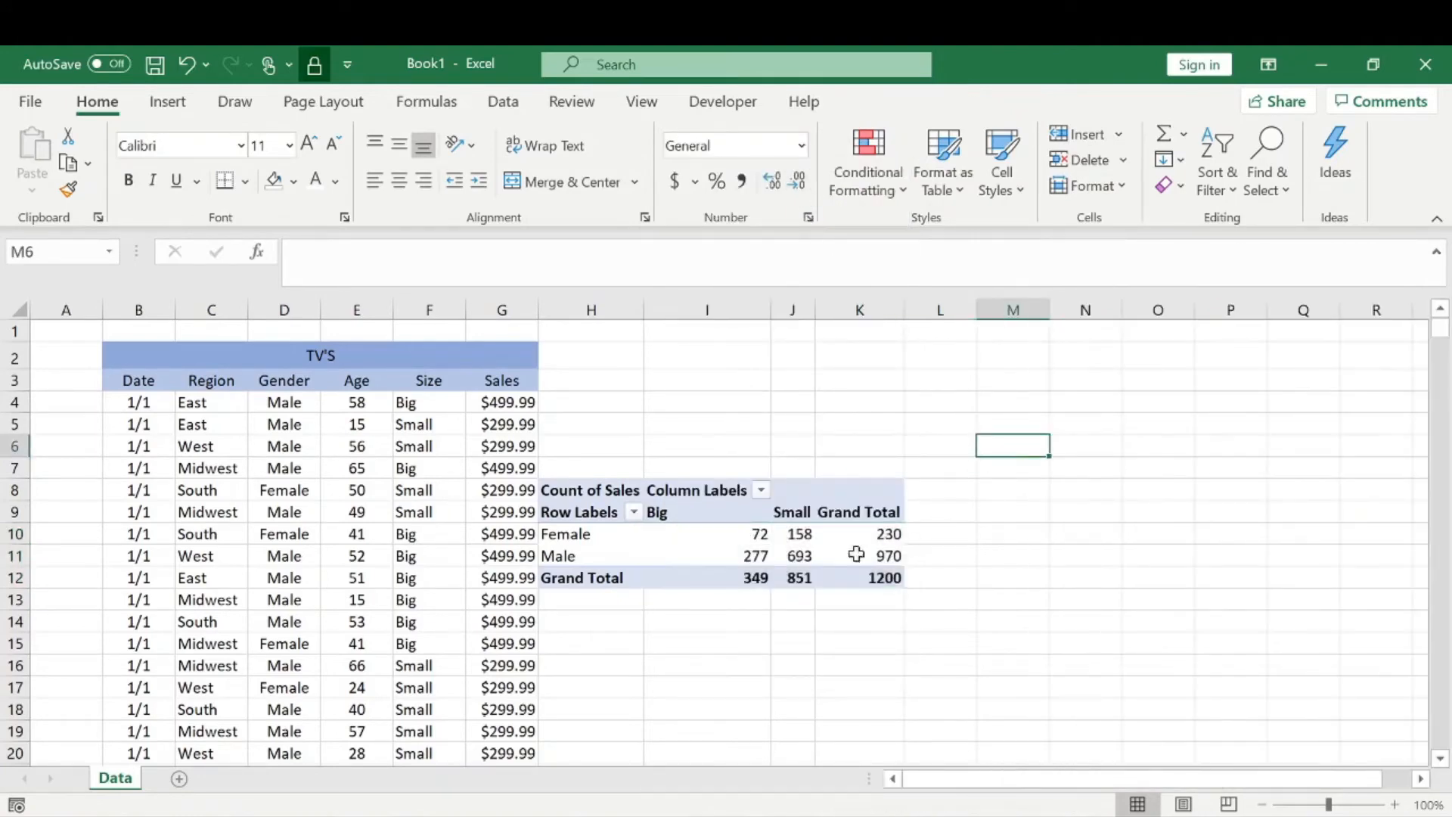
- Replace the Size field with the Region field in the PivotTable's Columns area
left_click(790, 554)
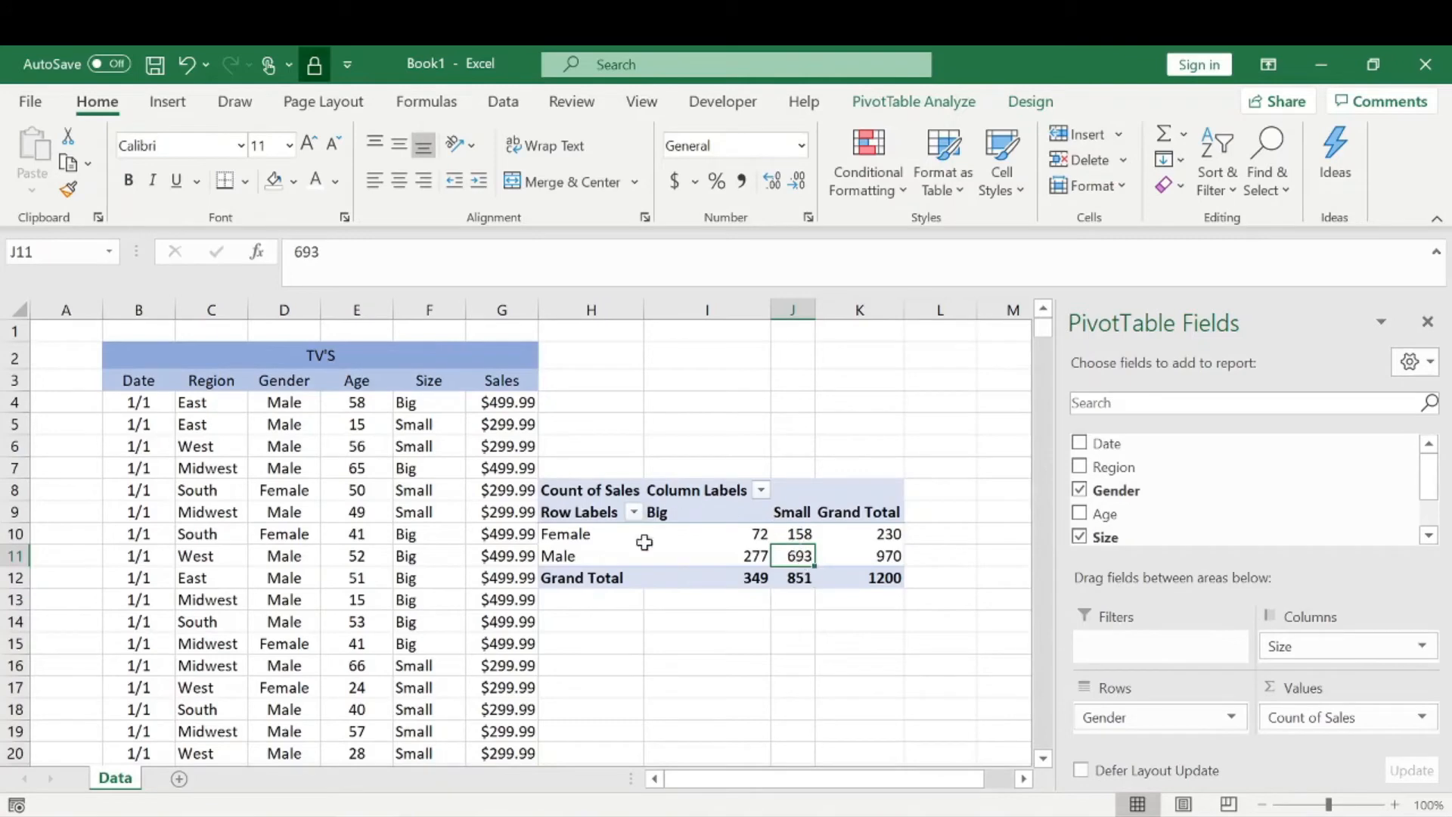
left_click(753, 555)
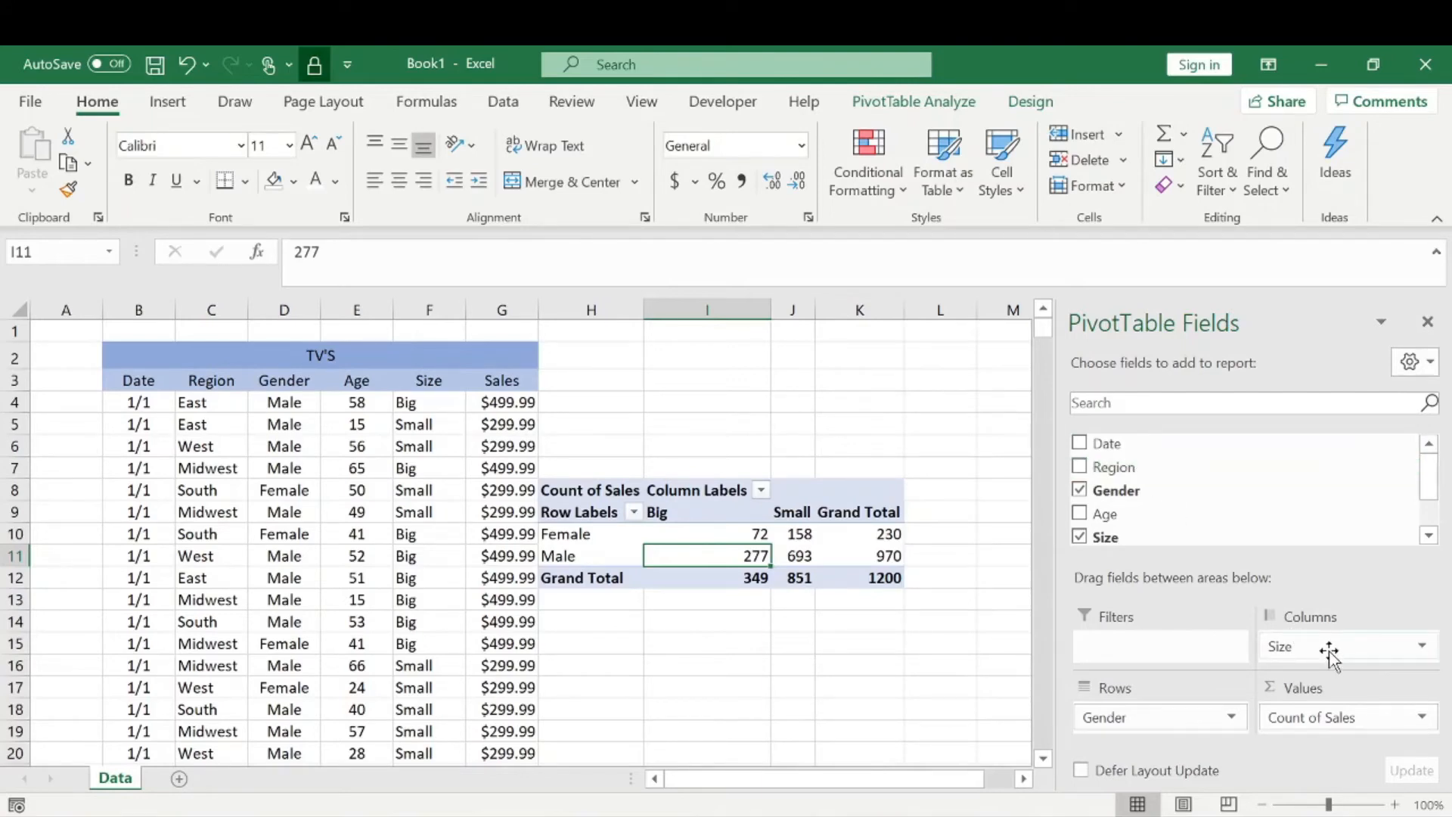
left_click_drag(1332, 645, 1290, 645)
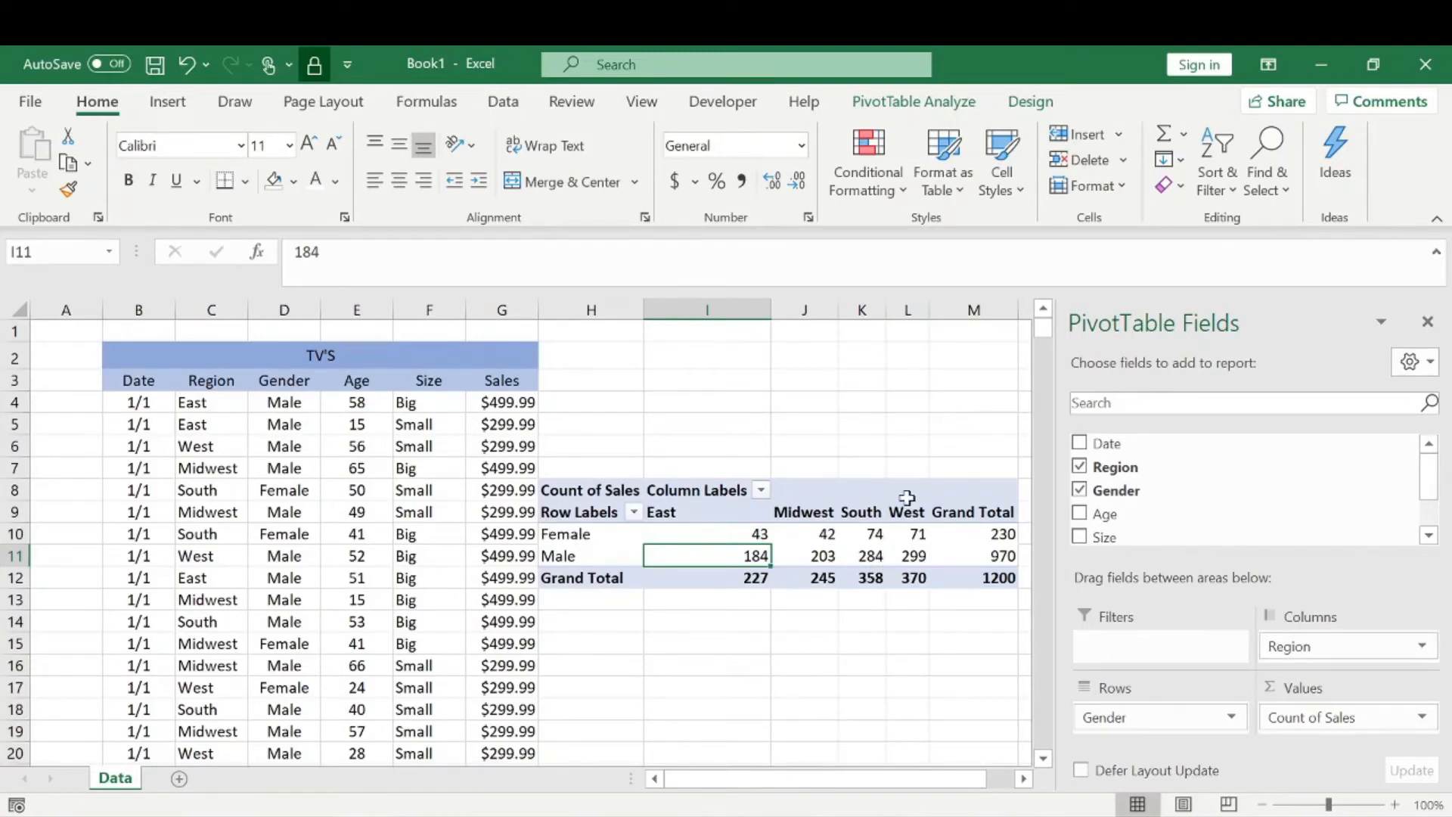
- Examine the South region's total, male and female sales counts in the PivotTable
left_click(869, 511)
left_click(877, 581)
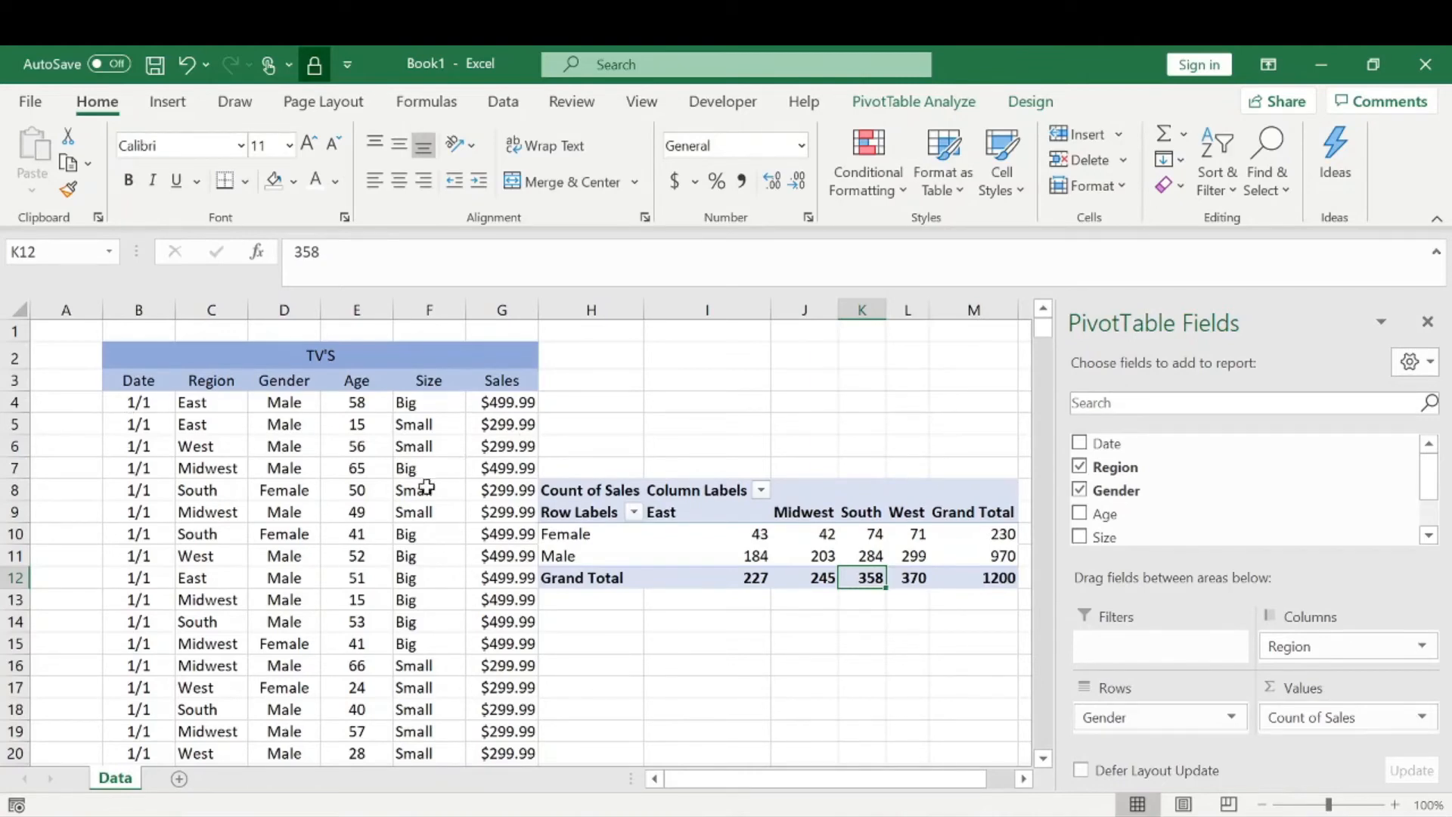
left_click(866, 560)
left_click(872, 531)
left_click(870, 557)
left_click(870, 530)
left_click(875, 556)
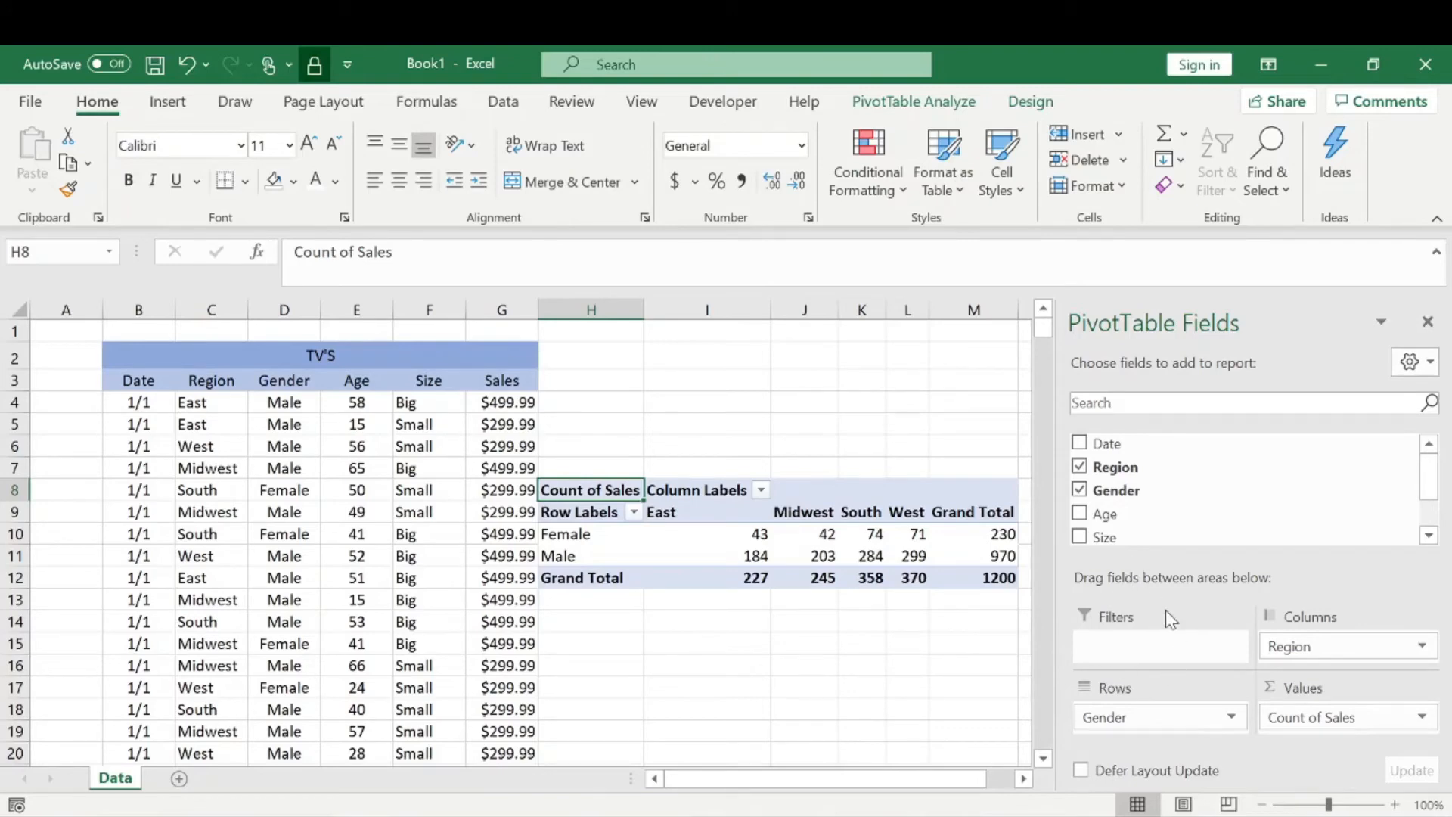
- Add the Age field to the PivotTable's Filters area and filter the report to age 55
left_click_drag(1145, 522, 1174, 649)
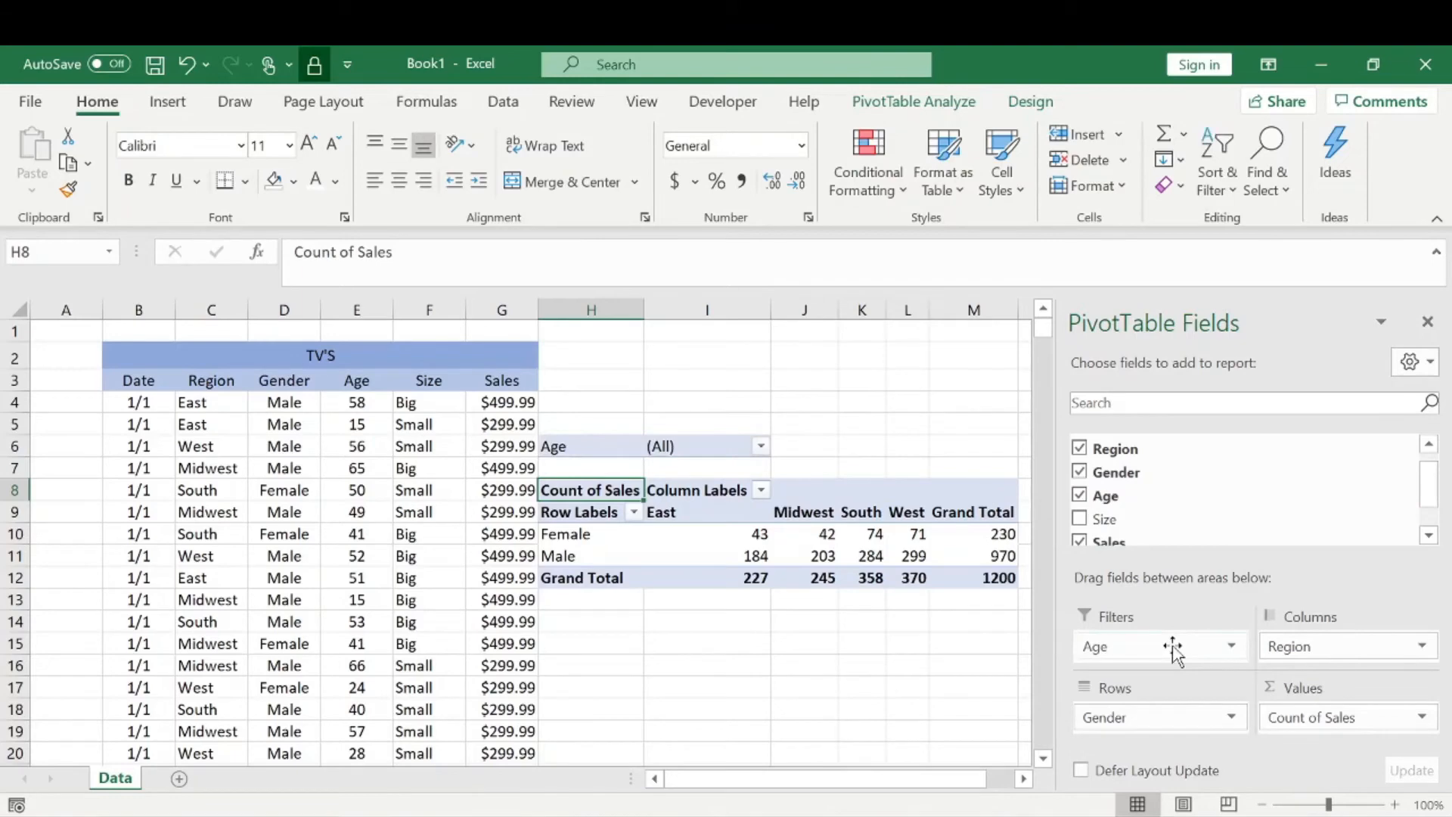
left_click(556, 446)
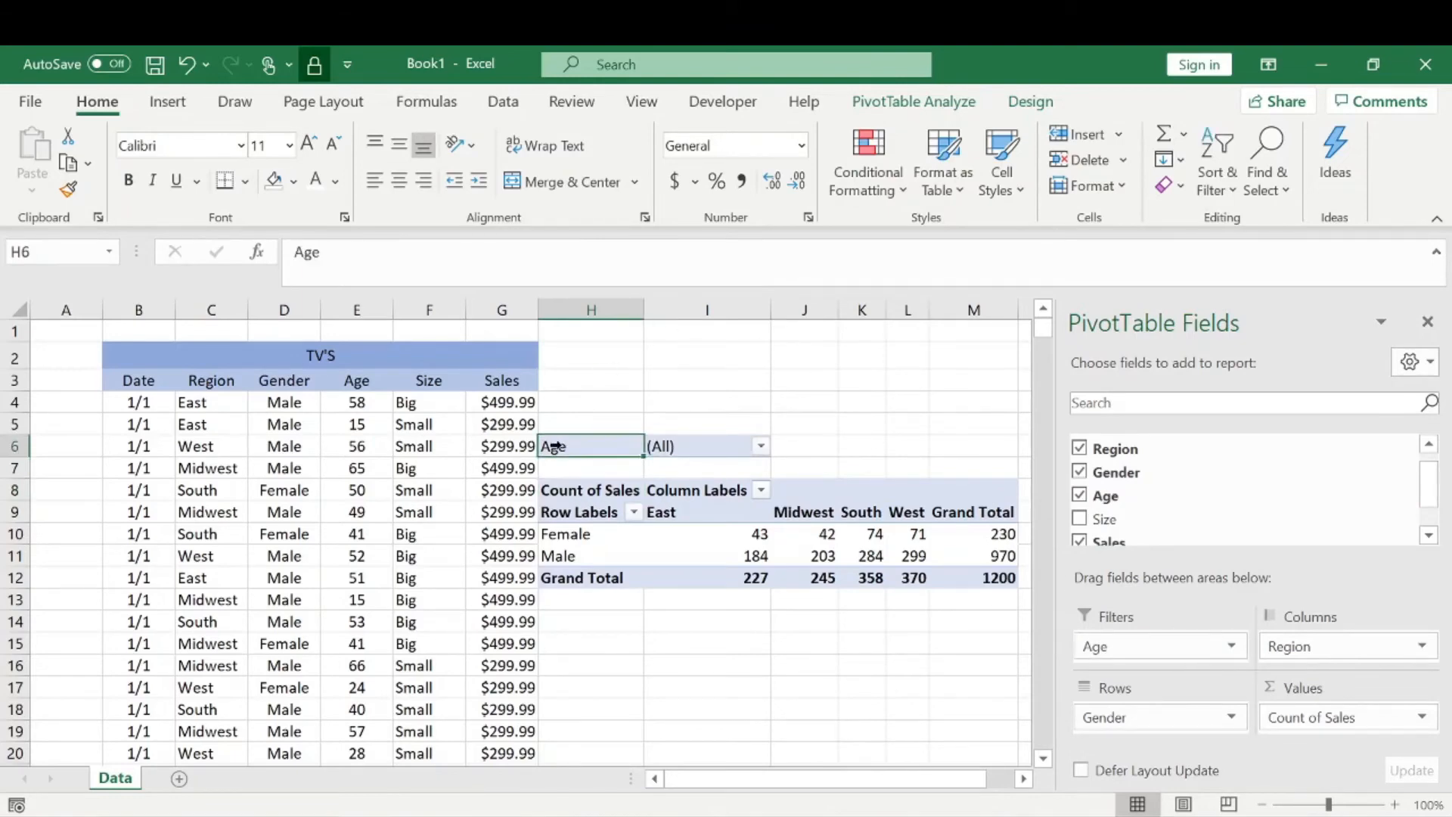
left_click(761, 446)
scroll(619, 589, "down", 4)
scroll(618, 589, "down", 8)
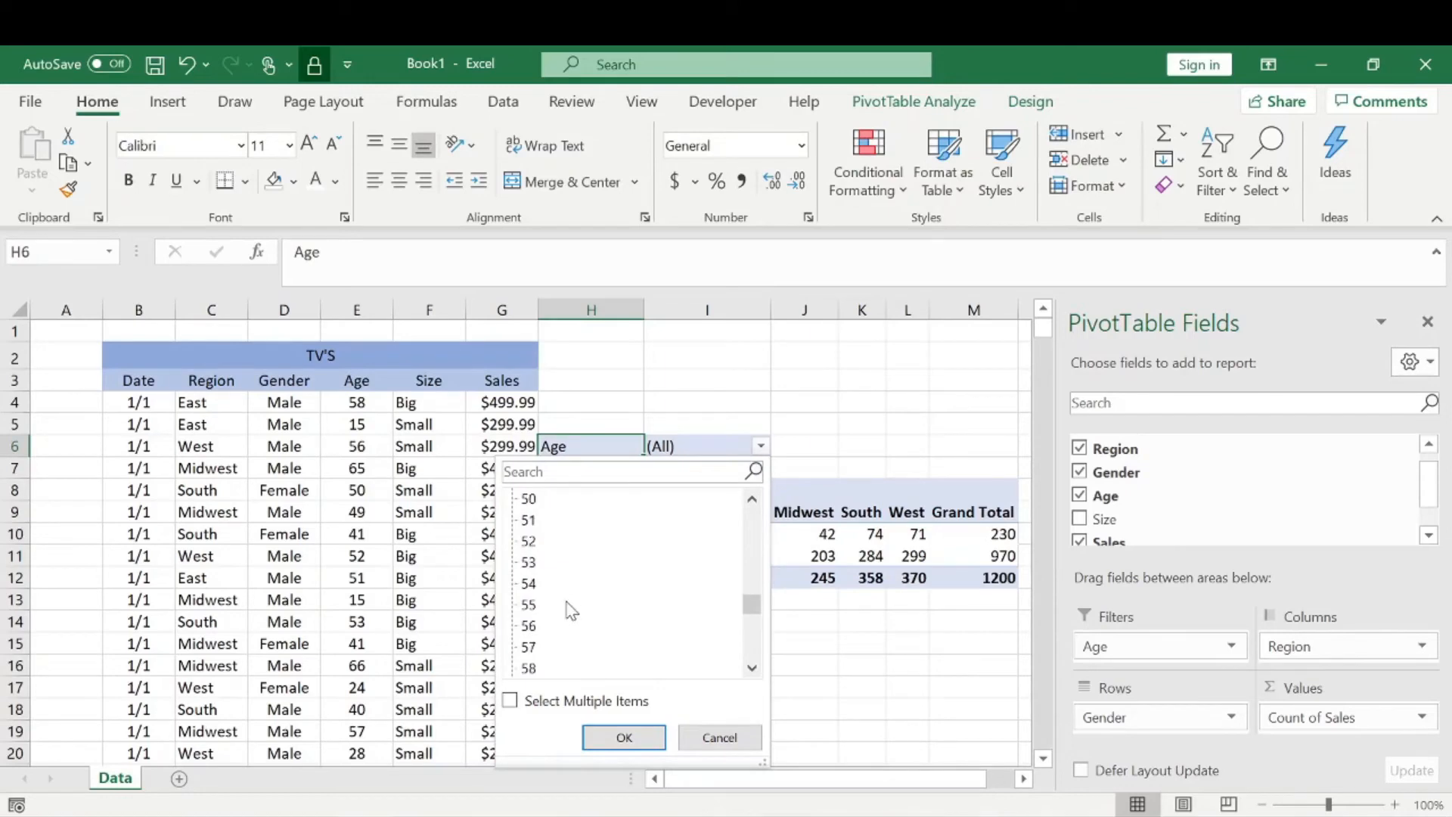
left_click(523, 605)
left_click(624, 738)
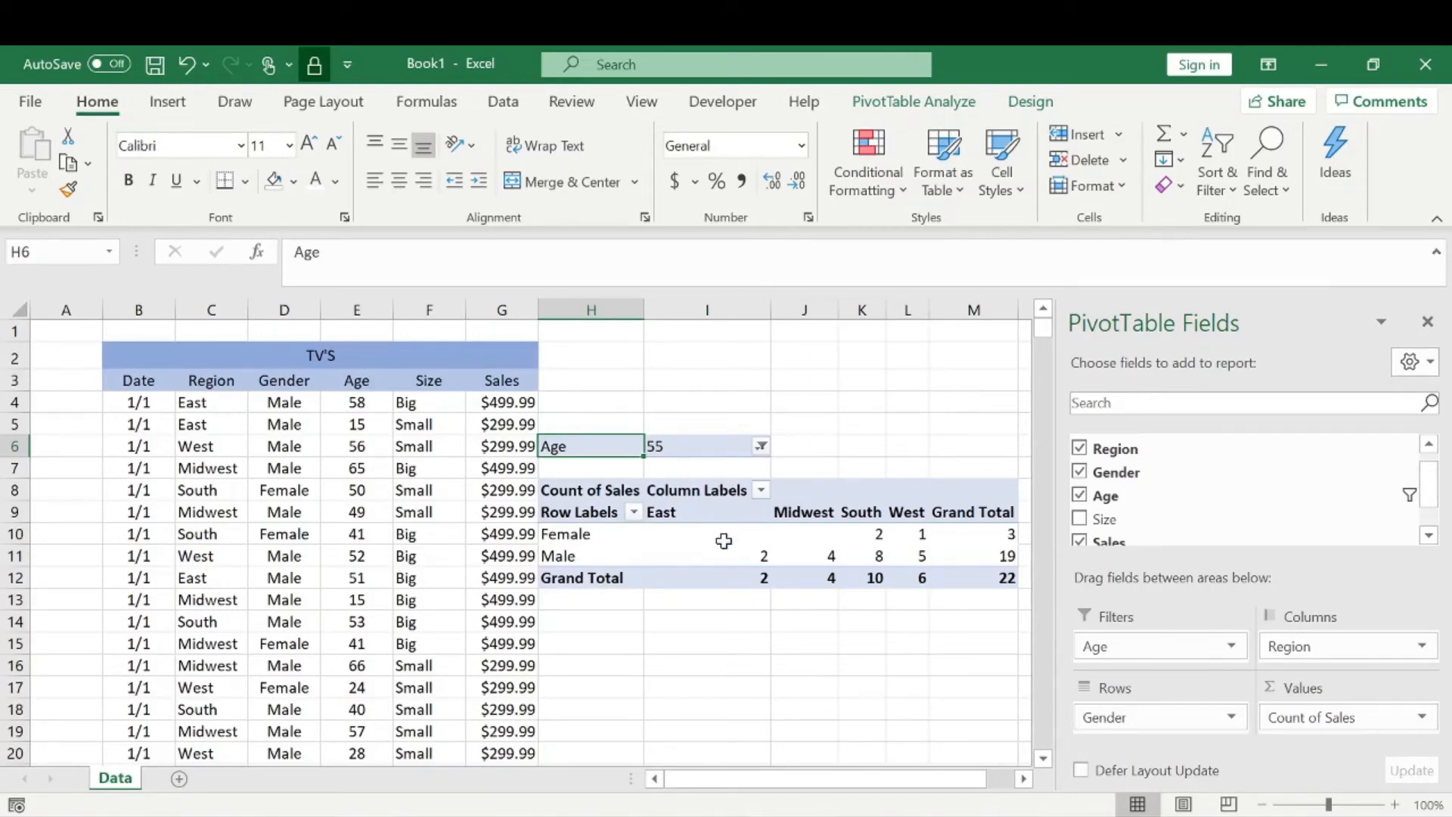
- Replace the Gender field with the Date field in the PivotTable's Rows area
mouse_move(724, 529)
left_click(872, 534)
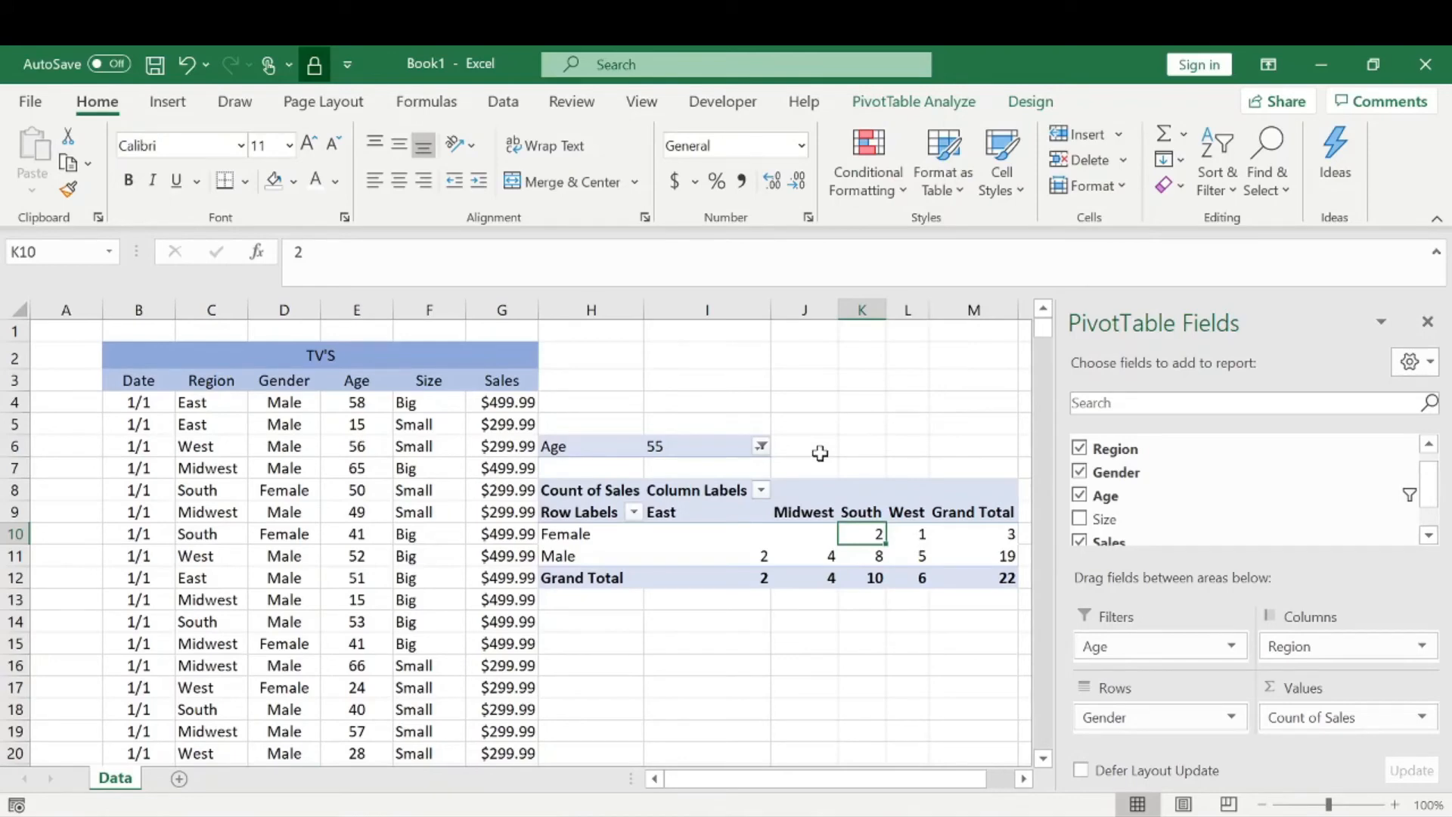
mouse_move(823, 539)
left_click(1217, 719)
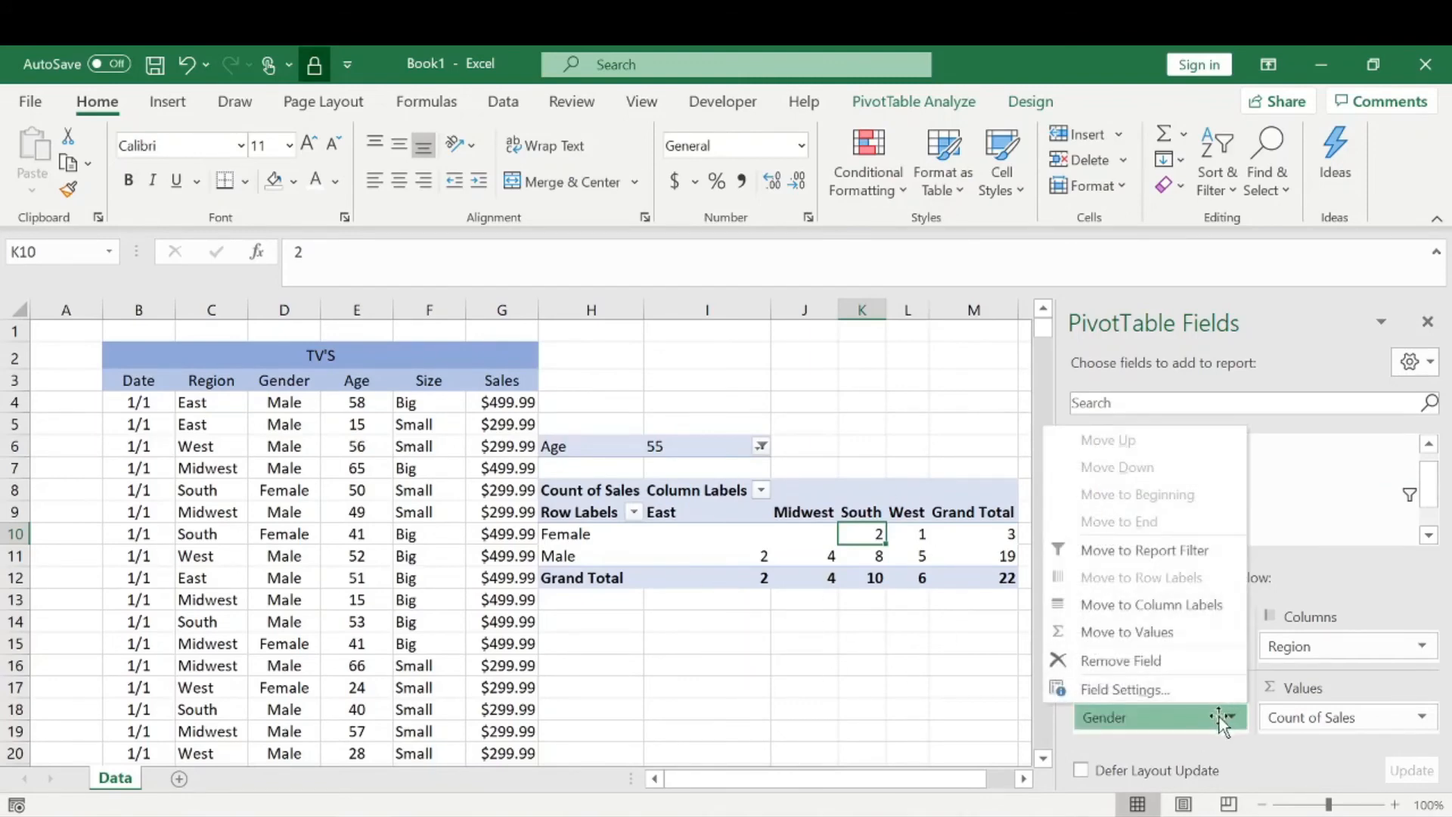
left_click(1164, 661)
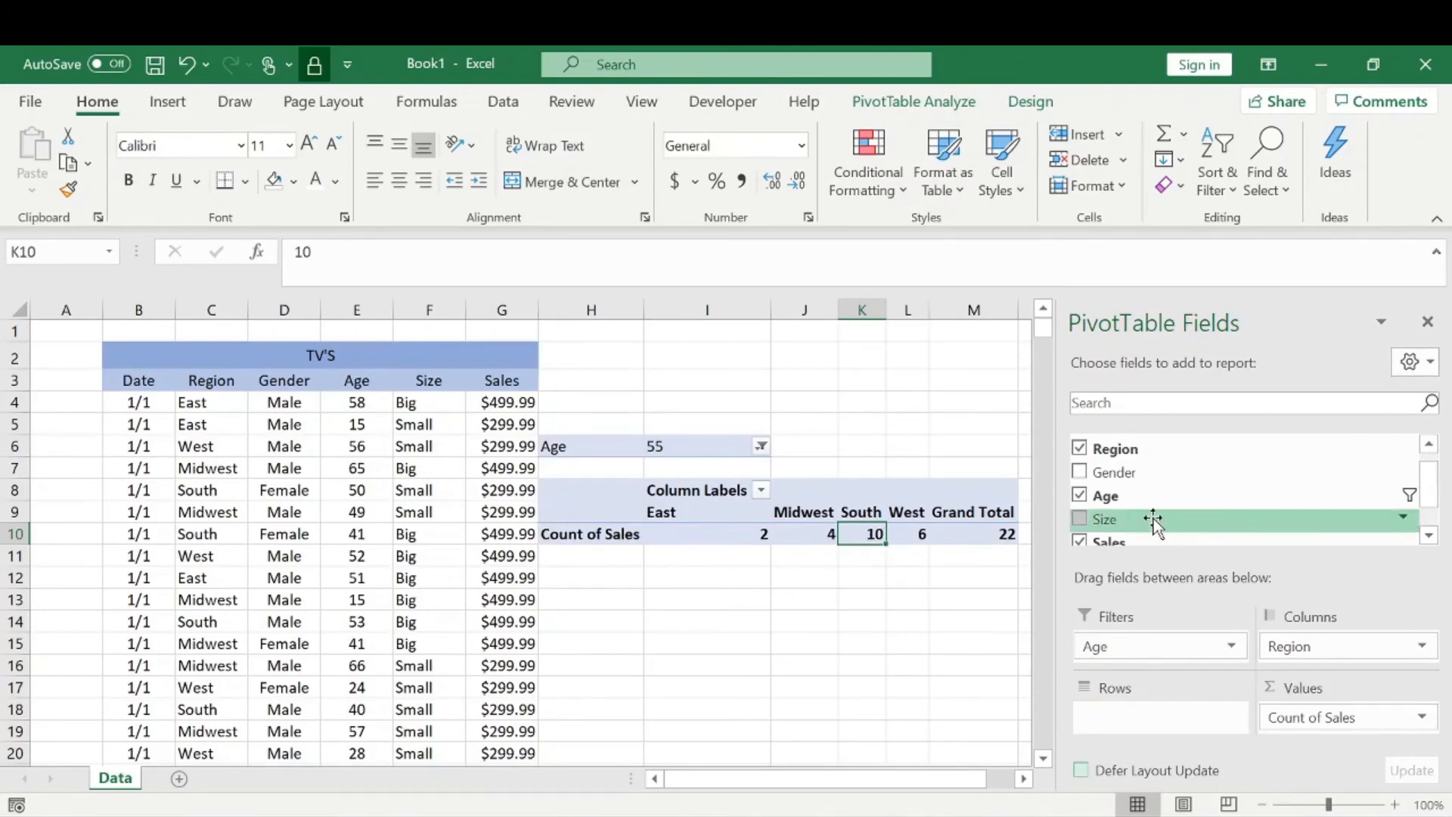
scroll(1140, 521, "down", 2)
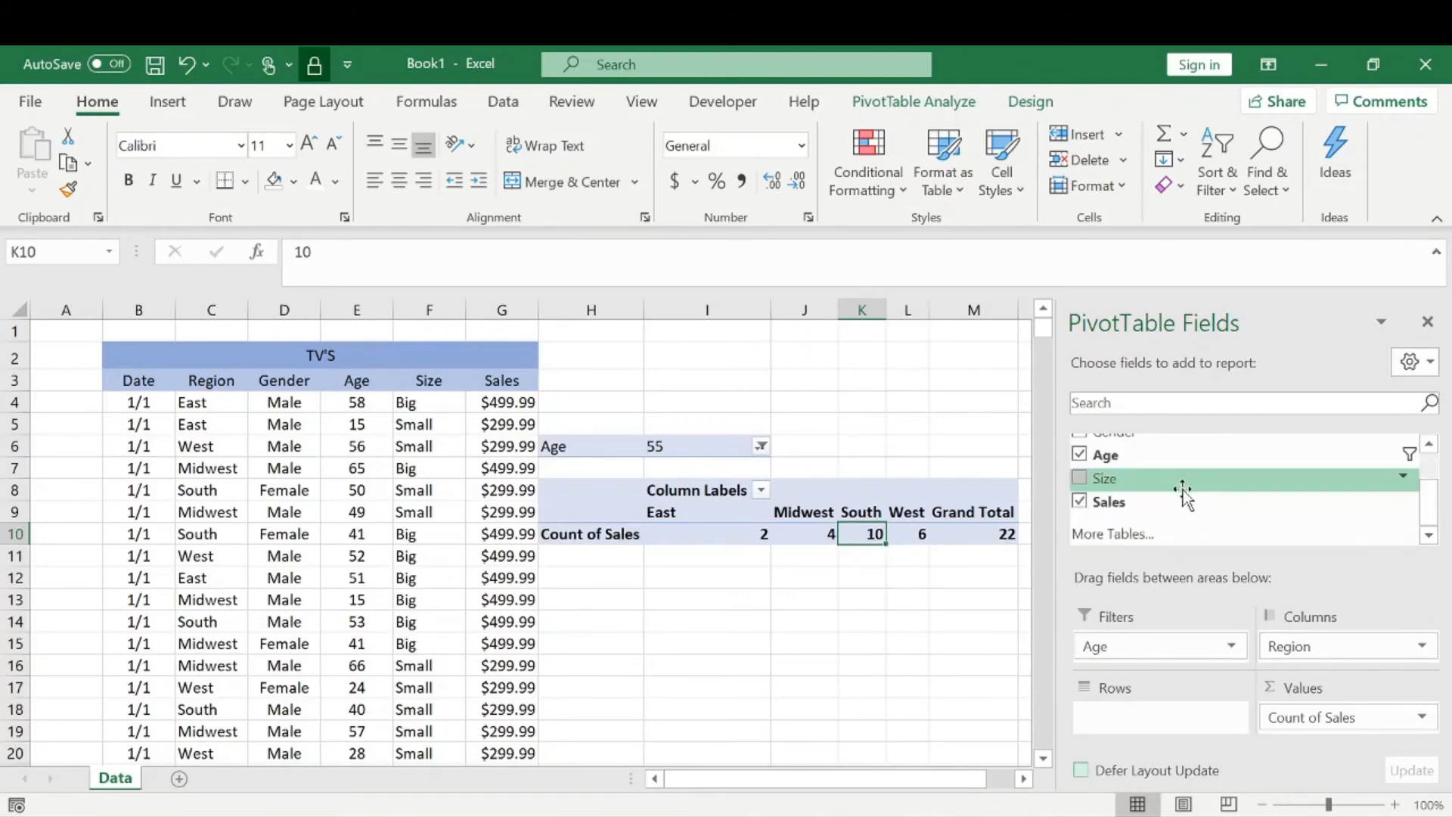
scroll(1146, 511, "up", 3)
left_click_drag(1134, 443, 1142, 717)
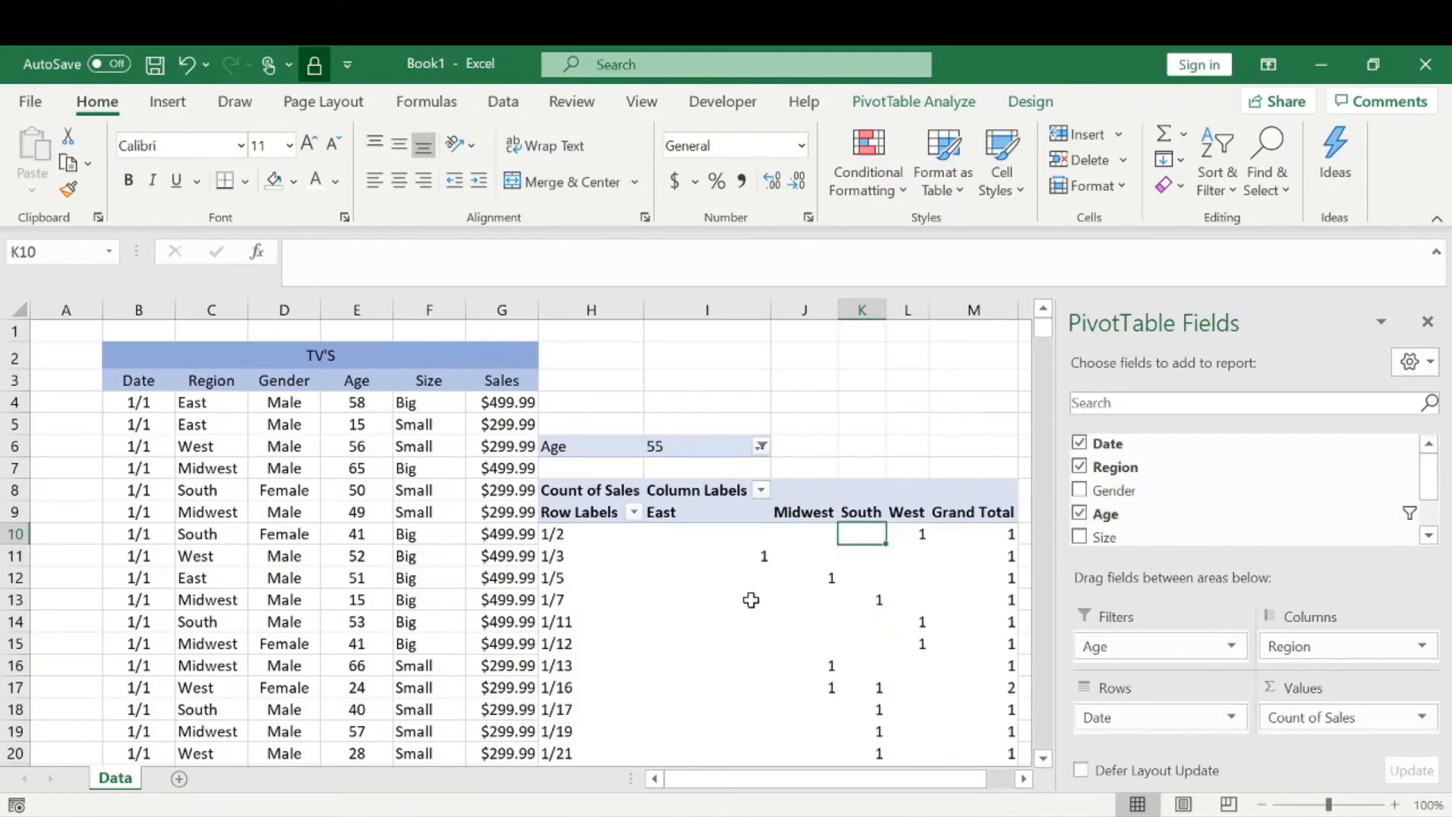
- Reset the PivotTable's Age filter to (All) so that the report covers every age
scroll(744, 645, "down", 6)
scroll(746, 649, "up", 3)
scroll(746, 650, "up", 1)
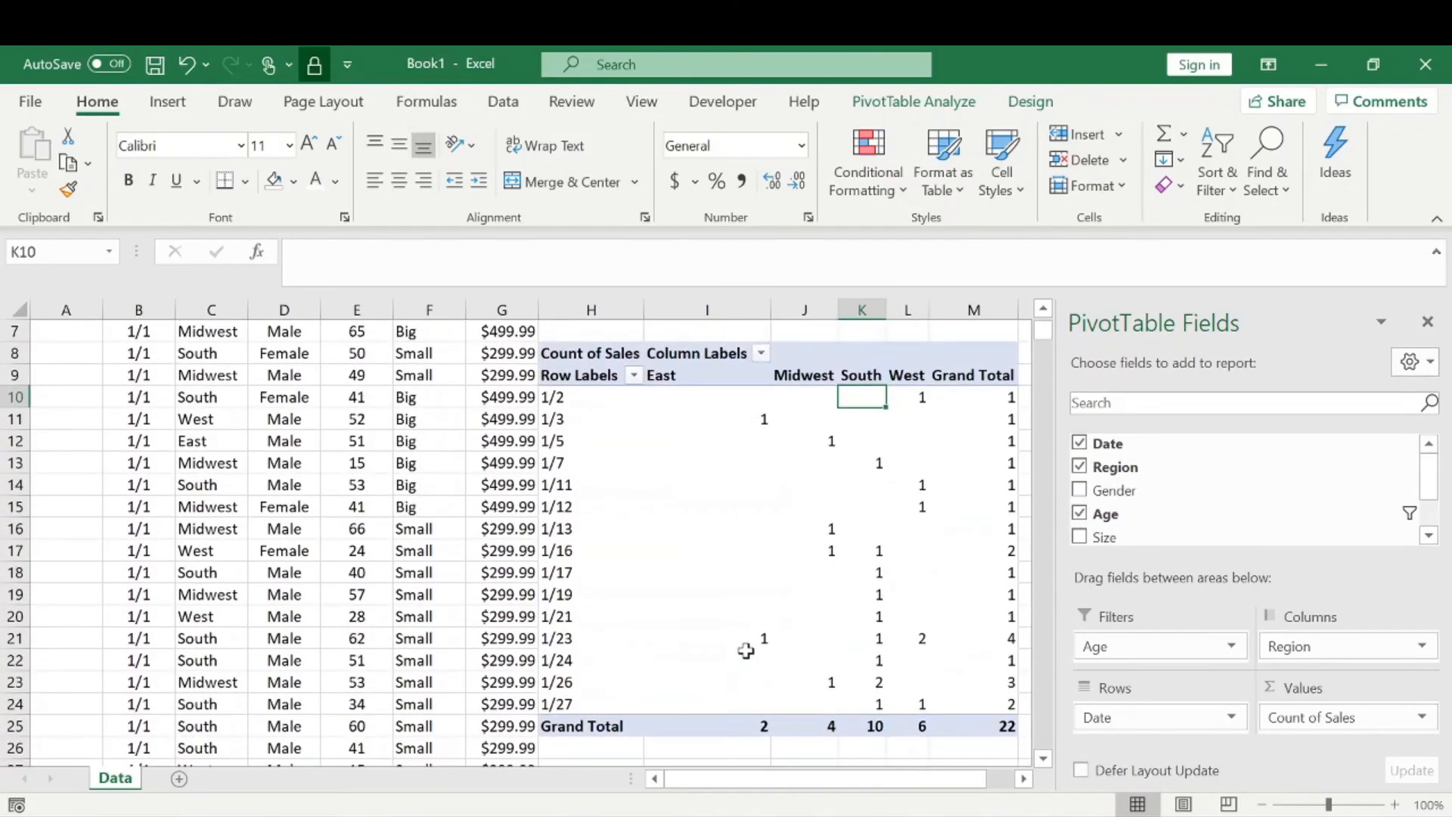
scroll(752, 454, "up", 2)
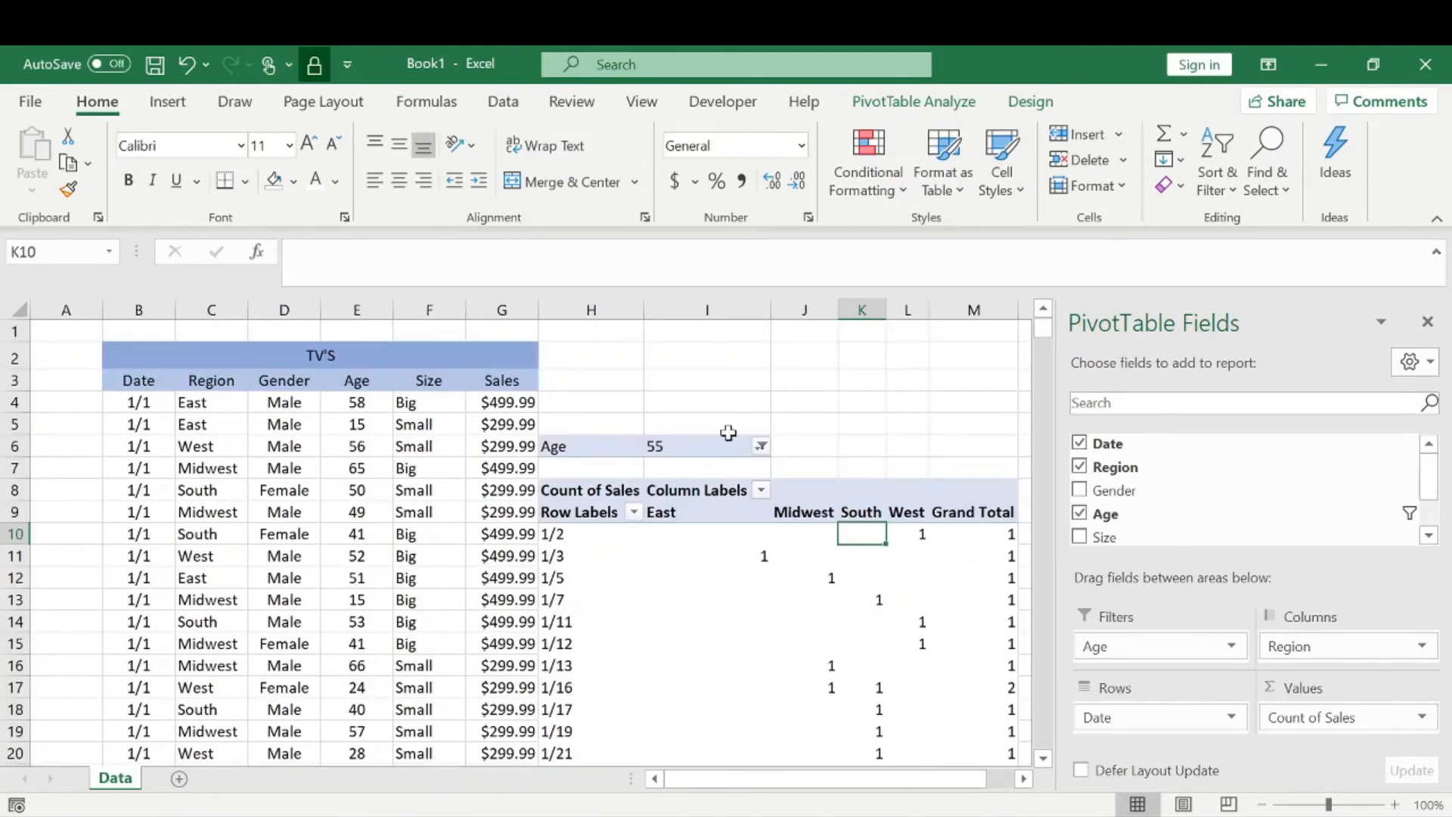
left_click(760, 446)
left_click(543, 502)
- Examine the daily sales counts by region in the PivotTable, including the daily and overall grand totals
scroll(798, 582, "down", 8)
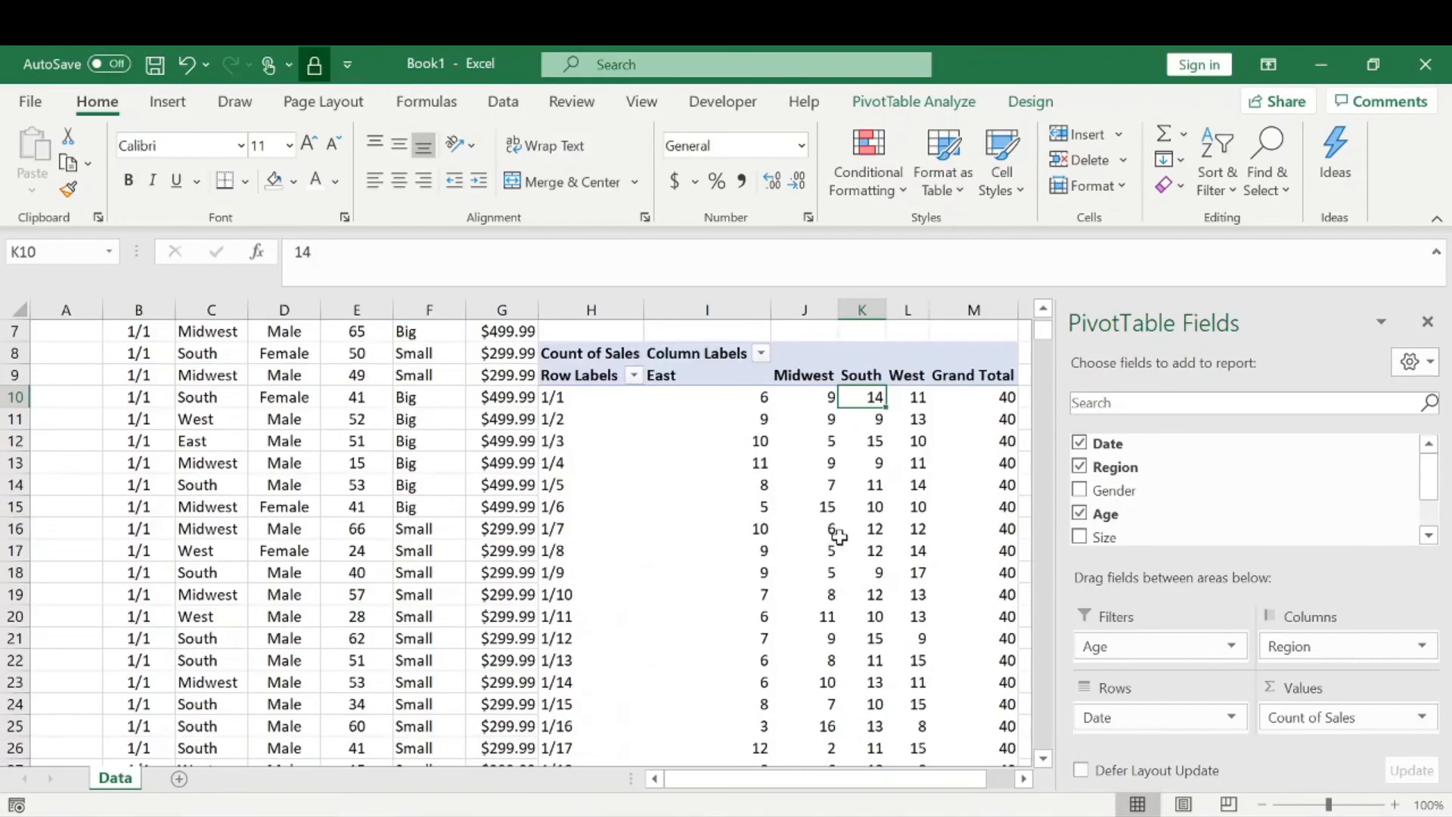
scroll(757, 590, "down", 1)
scroll(642, 594, "up", 8)
scroll(632, 499, "down", 8)
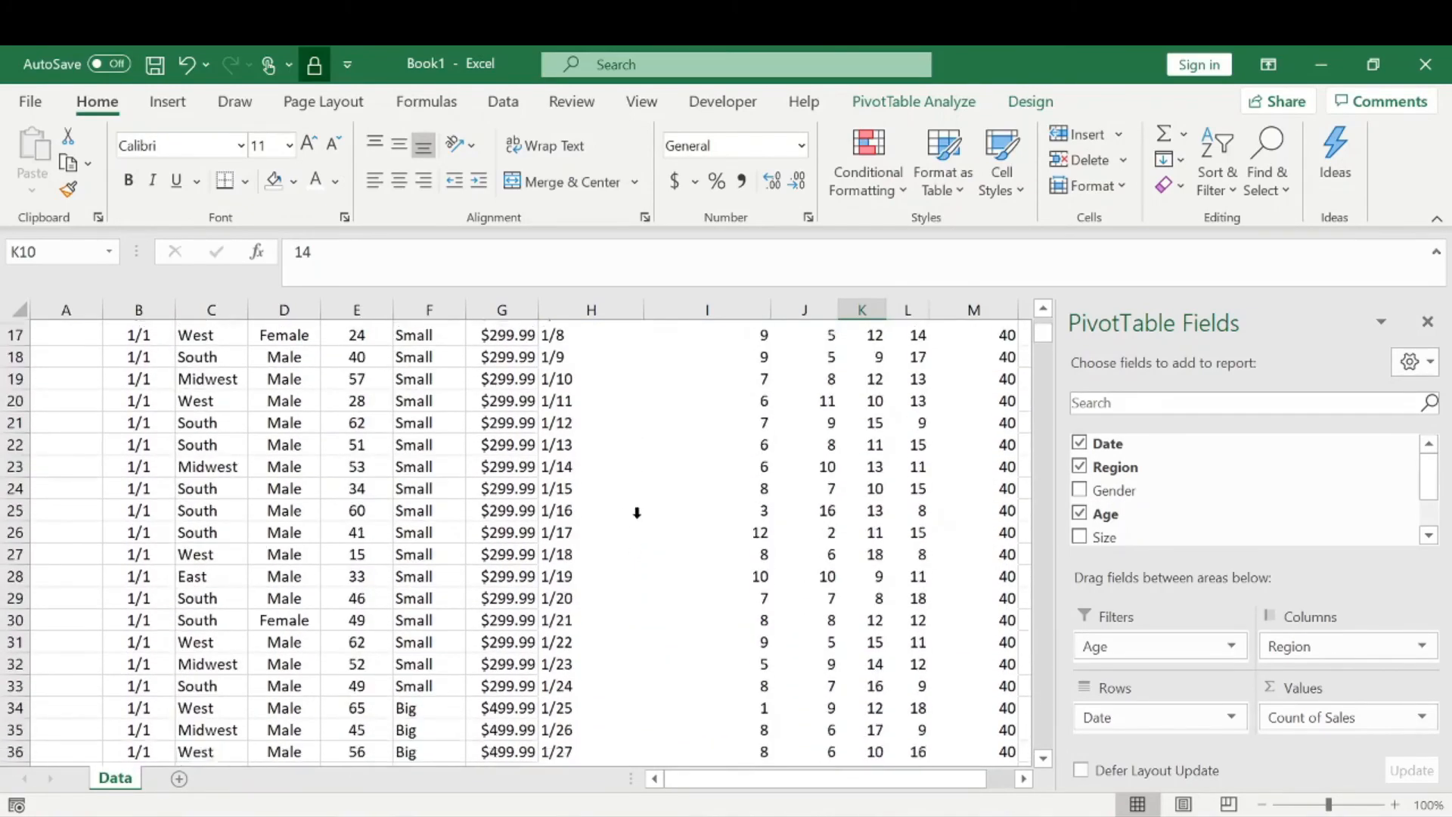
scroll(907, 600, "up", 8)
scroll(907, 600, "up", 1)
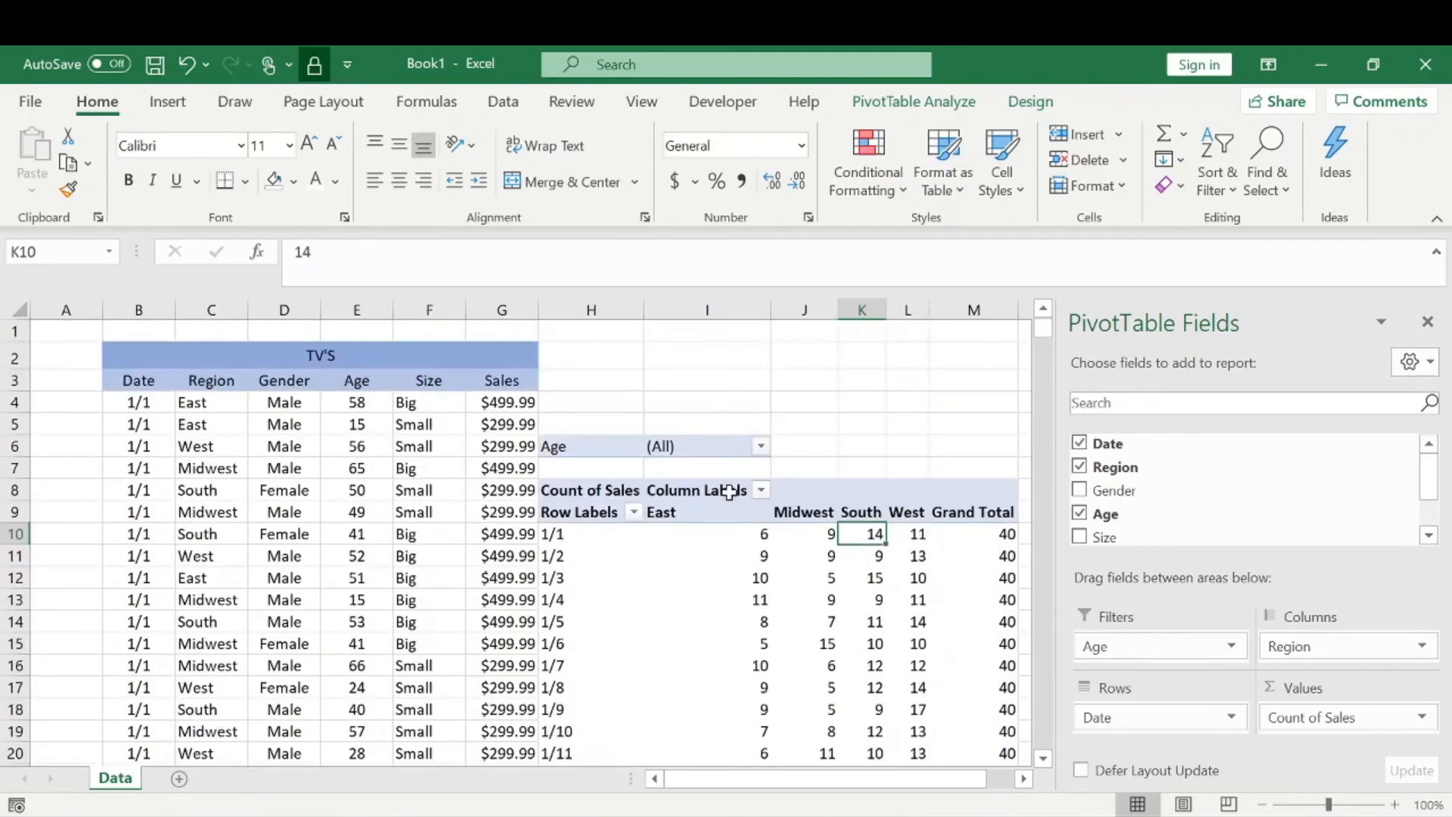
left_click(757, 559)
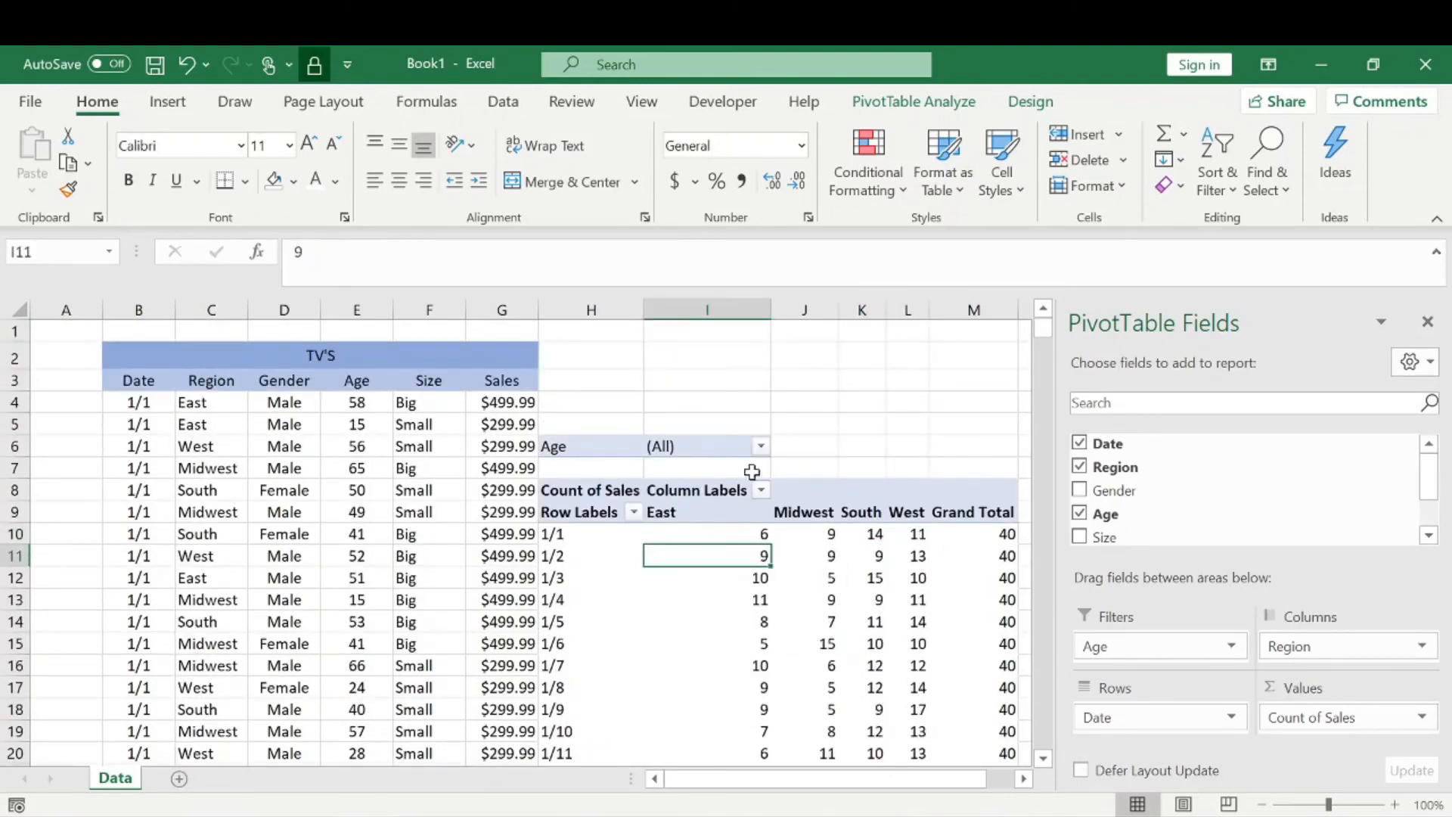
scroll(977, 651, "down", 9)
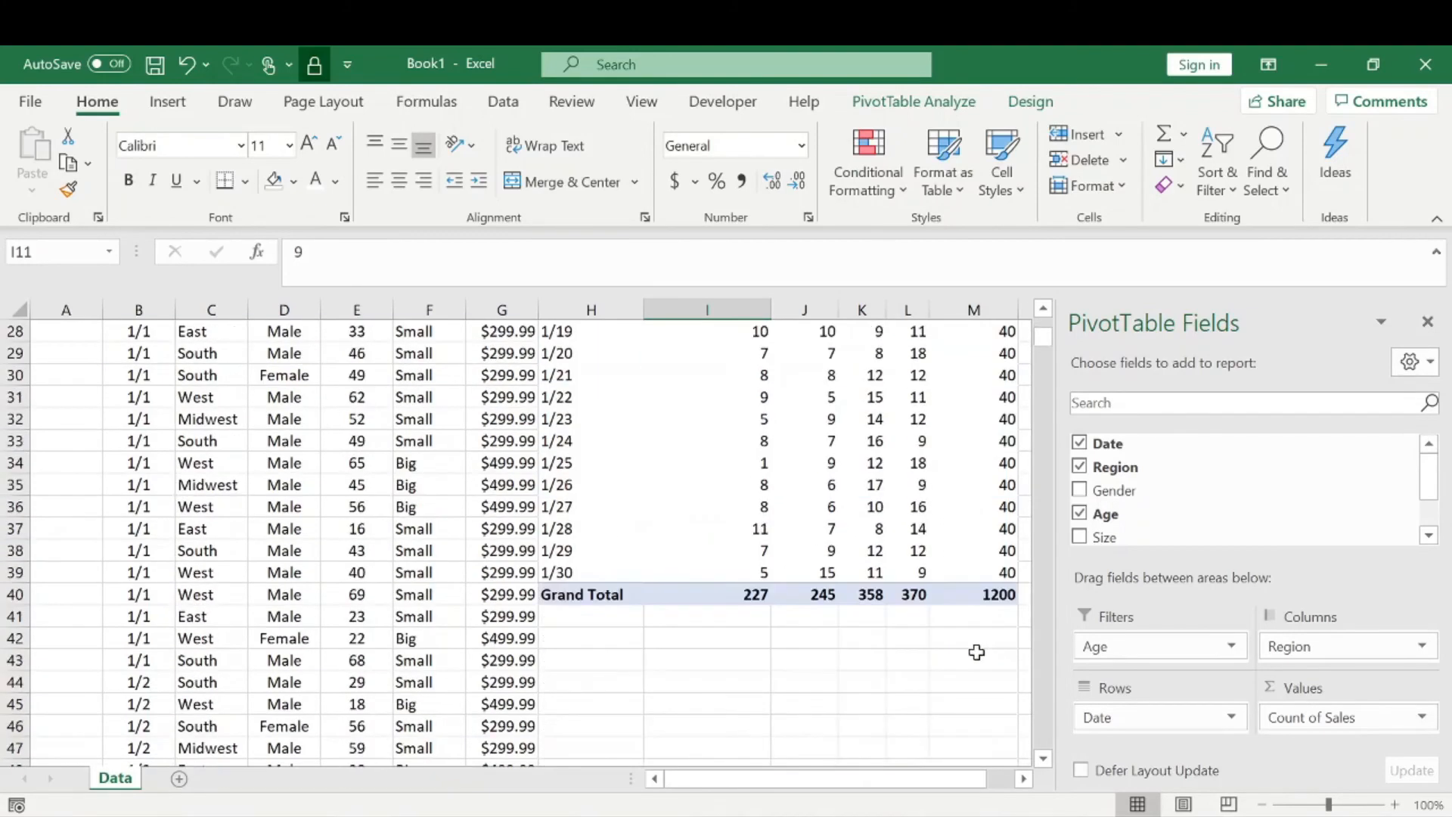
left_click(991, 595)
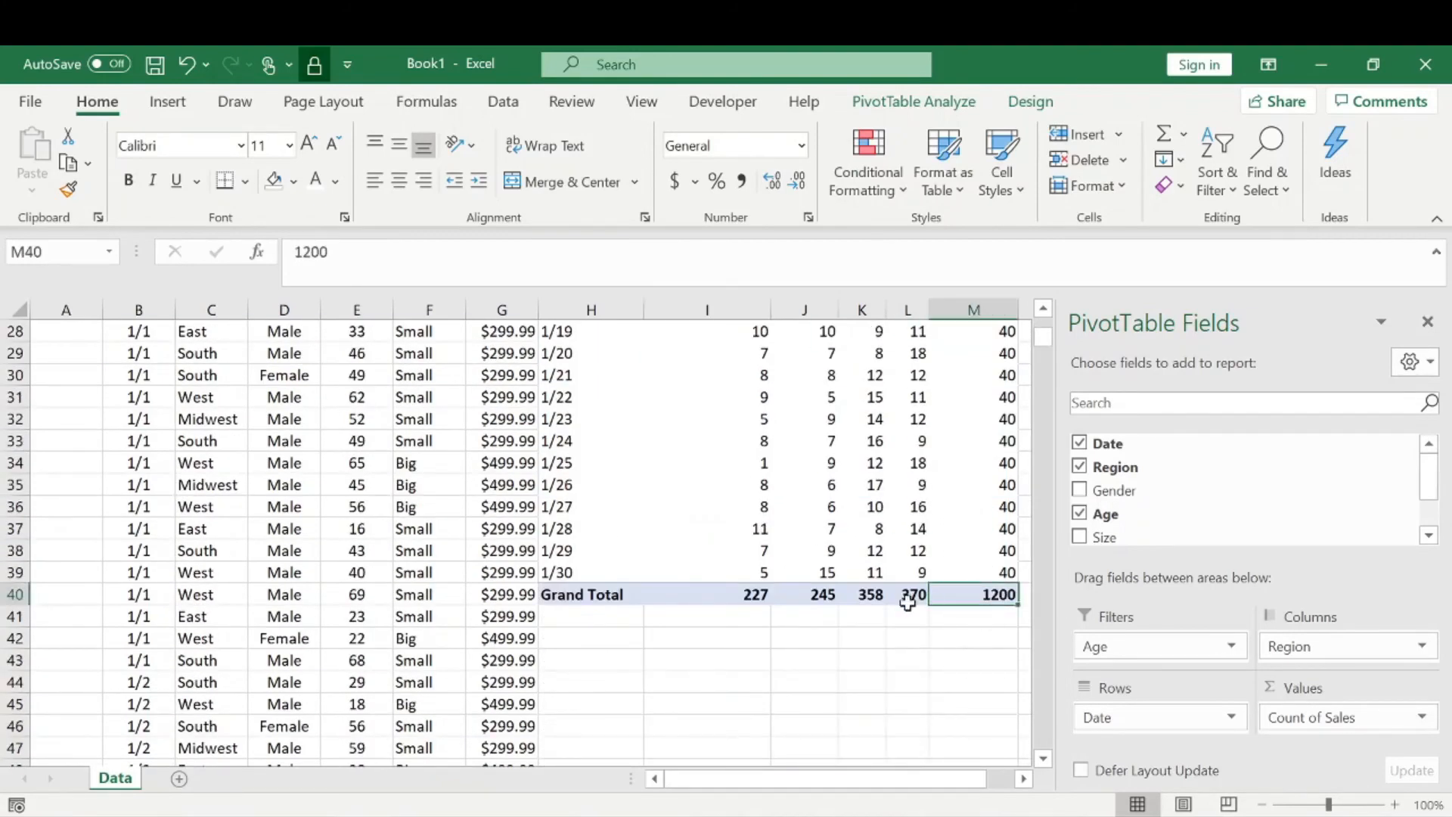
scroll(907, 601, "up", 9)
left_click(976, 514)
left_click(971, 555)
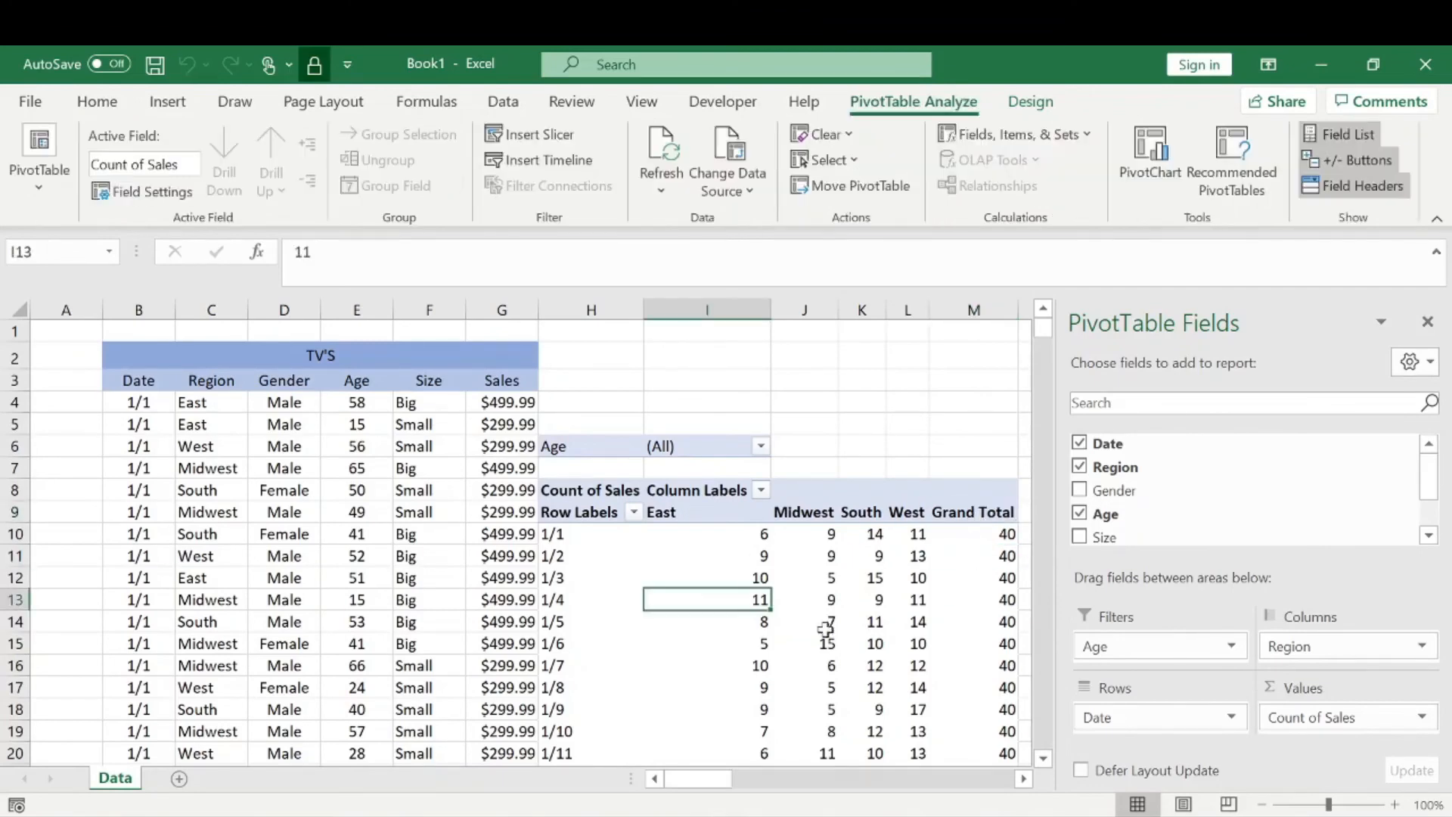
left_click(856, 575)
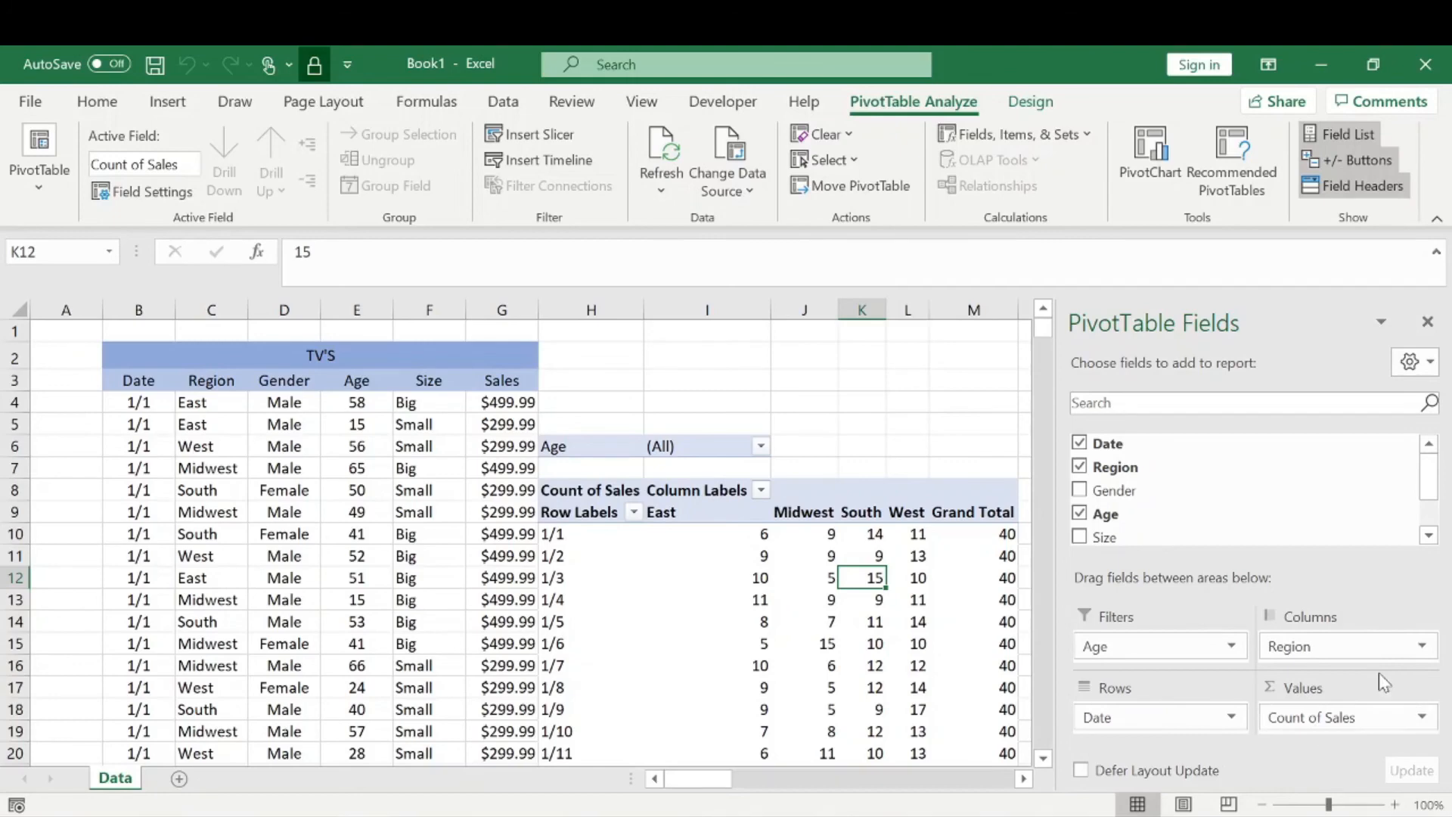
scroll(817, 568, "down", 3)
scroll(778, 577, "up", 3)
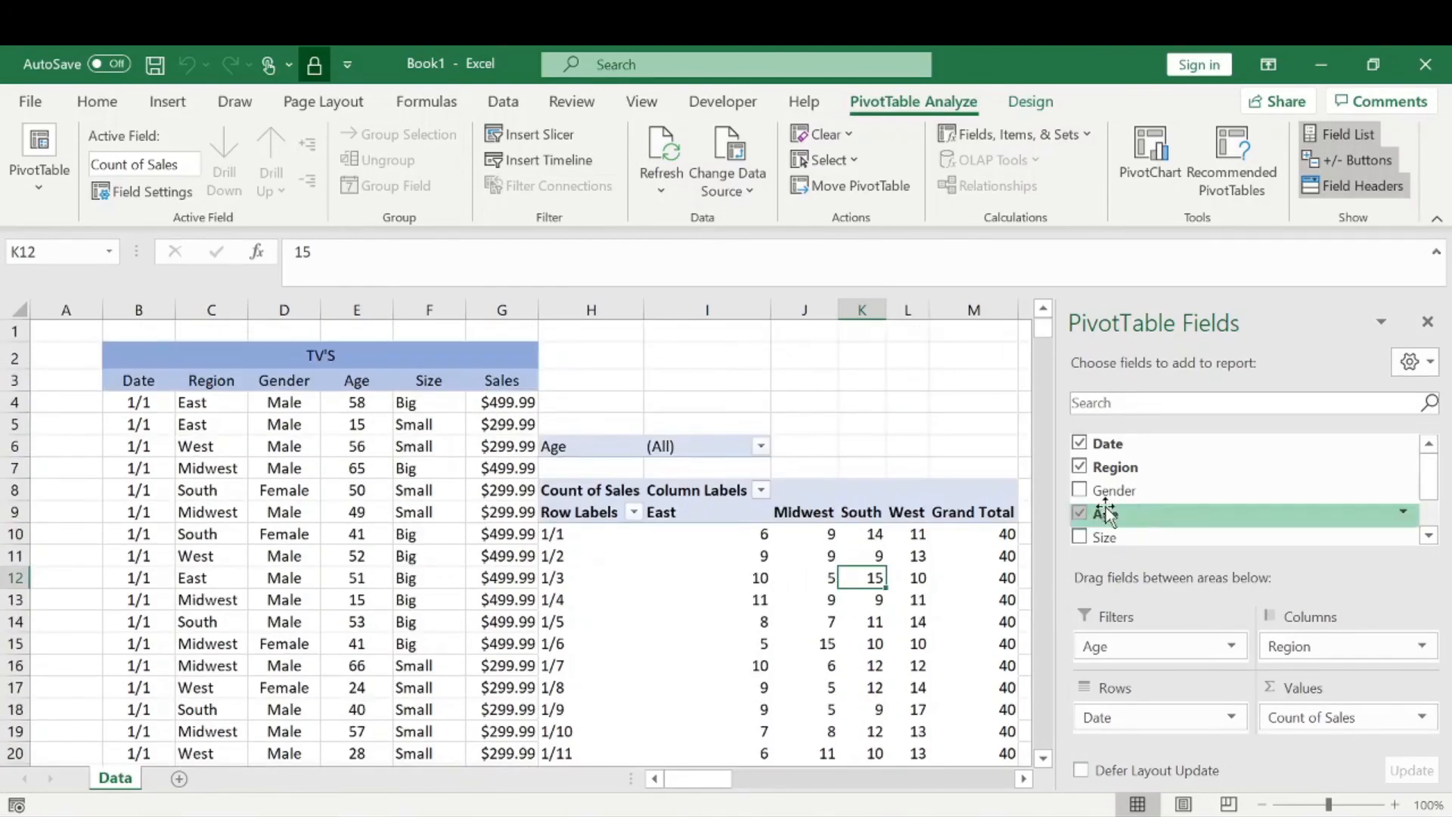
left_click(851, 449)
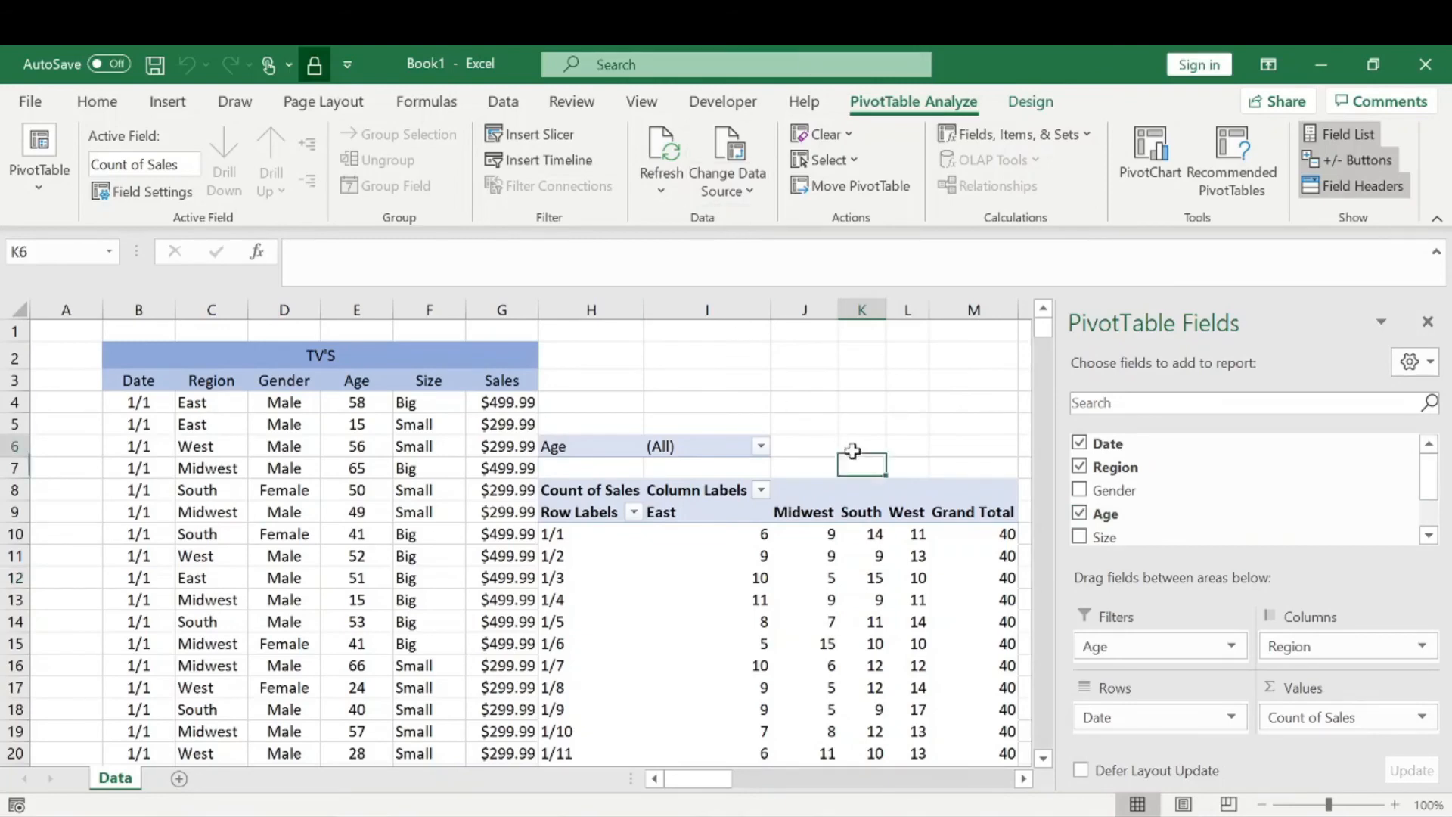
left_click(788, 556)
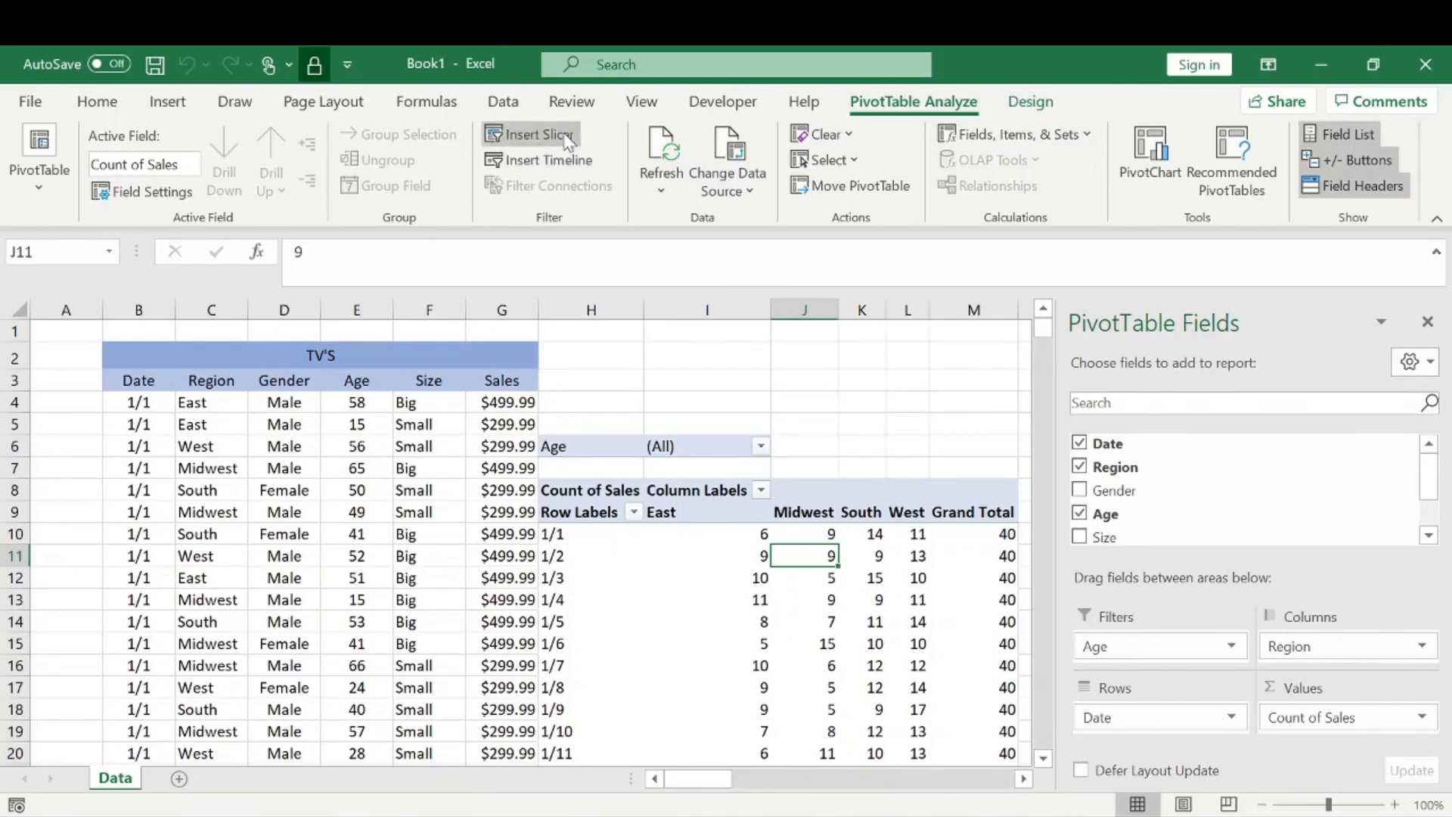
left_click(895, 424)
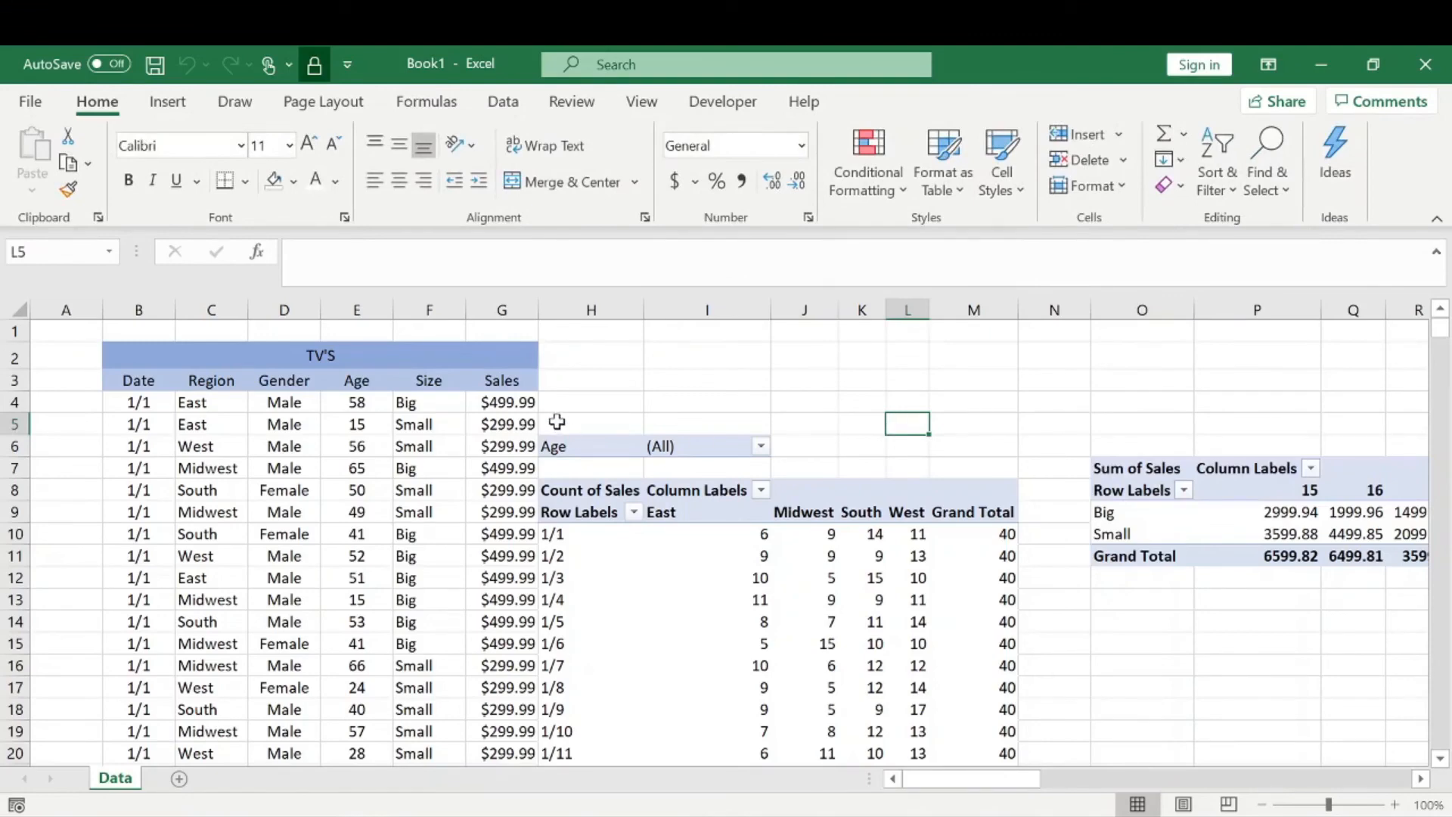